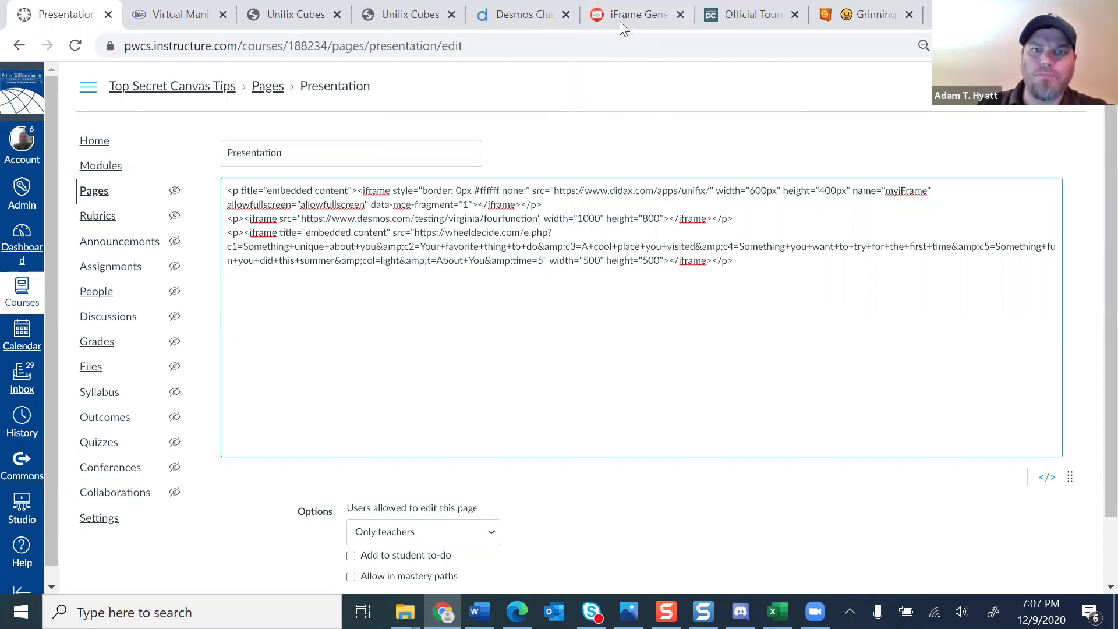
Switch to the iFrame Generator site and clear the existing iFrame URL.
{"action": "left_click", "coordinate": [618, 19]}
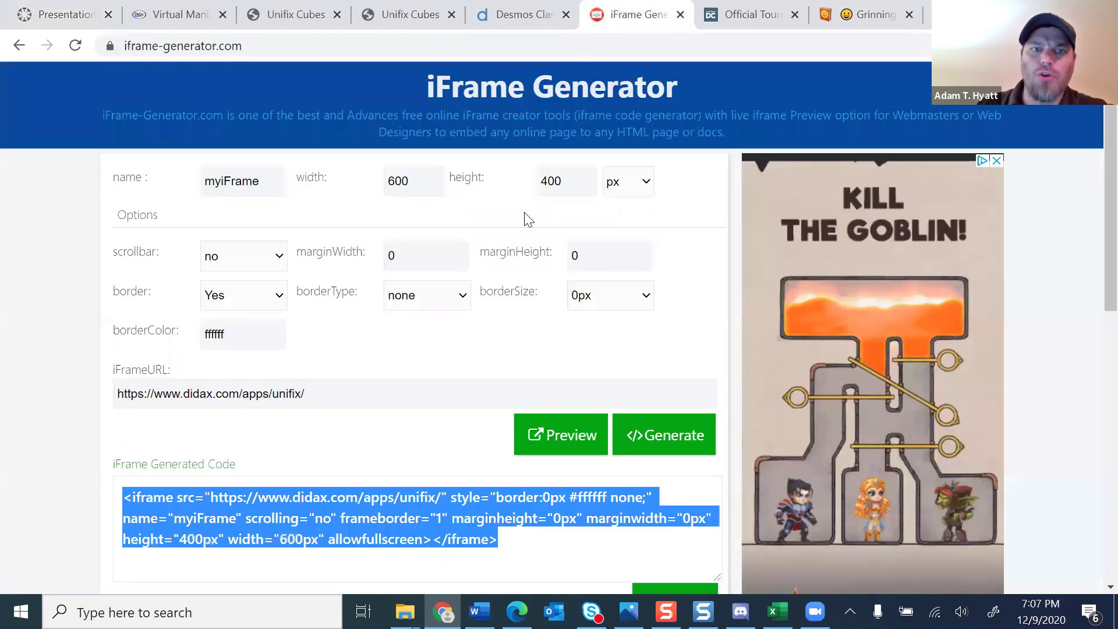
{"action": "left_click", "coordinate": [335, 395]}
{"action": "key", "text": "BackSpace"}
{"action": "key", "text": "BackSpace"}
{"action": "key", "text": "BackSpace"}
{"action": "key", "text": "BackSpace"}
{"action": "key", "text": "BackSpace"}
{"action": "key", "text": "BackSpace"}
{"action": "key", "text": "BackSpace"}
{"action": "key", "text": "BackSpace"}
{"action": "key", "text": "BackSpace"}
{"action": "key", "text": "BackSpace"}
{"action": "key", "text": "BackSpace"}
{"action": "key", "text": "BackSpace"}
{"action": "key", "text": "BackSpace"}
{"action": "key", "text": "BackSpace"}
{"action": "key", "text": "BackSpace"}
{"action": "key", "text": "BackSpace"}
{"action": "key", "text": "BackSpace"}
{"action": "key", "text": "BackSpace"}
{"action": "key", "text": "BackSpace"}
{"action": "key", "text": "BackSpace"}
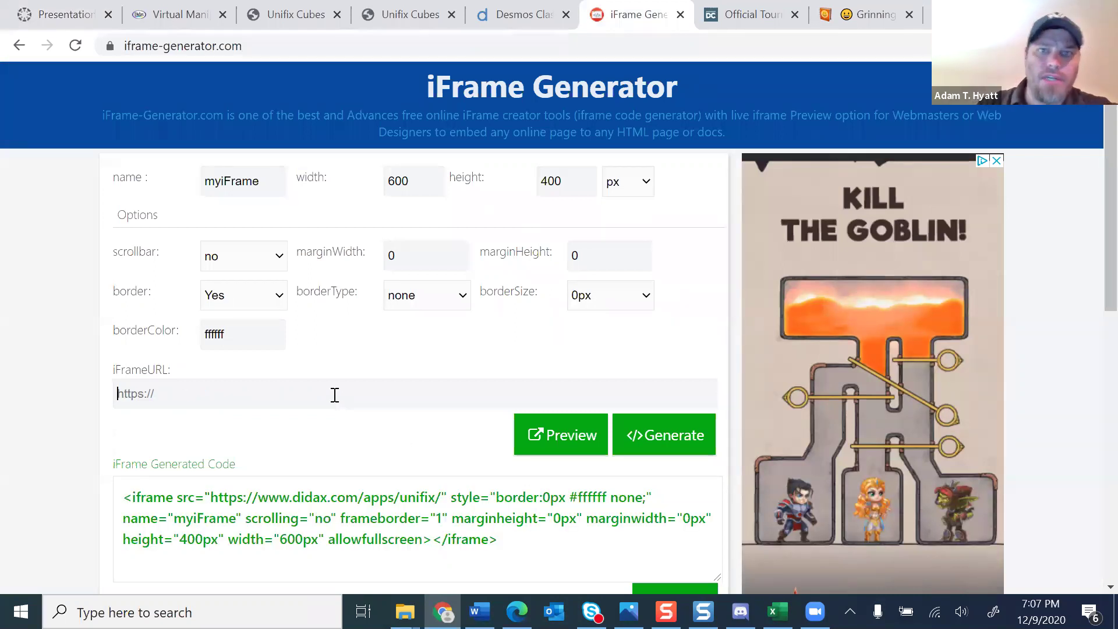
{"action": "left_click", "coordinate": [730, 18]}
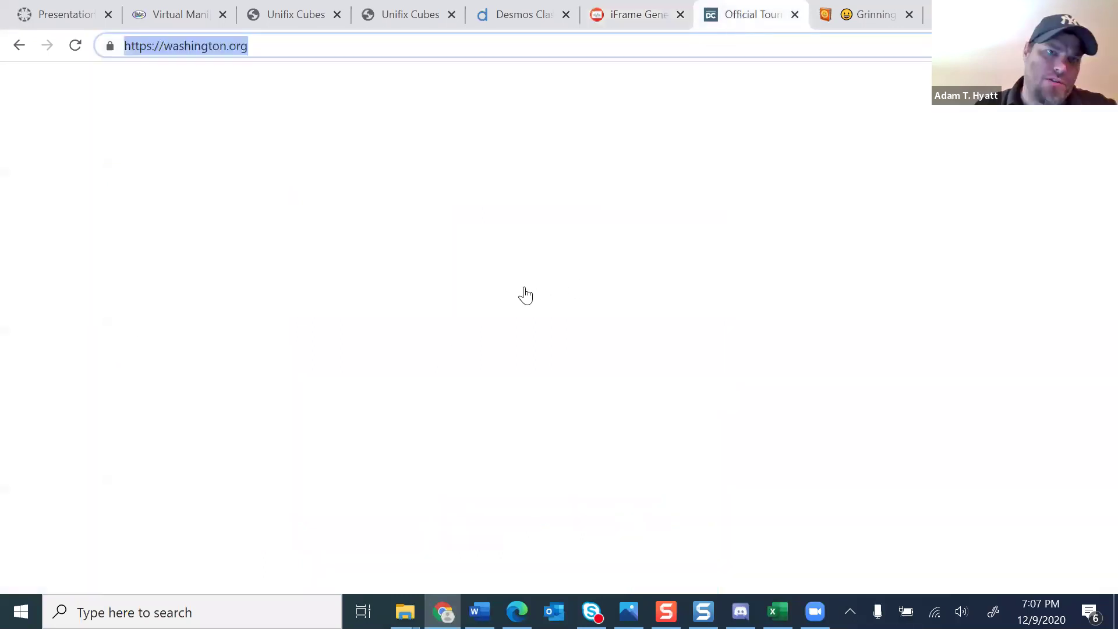
{"action": "right_click", "coordinate": [160, 48]}
{"action": "left_click", "coordinate": [220, 143]}
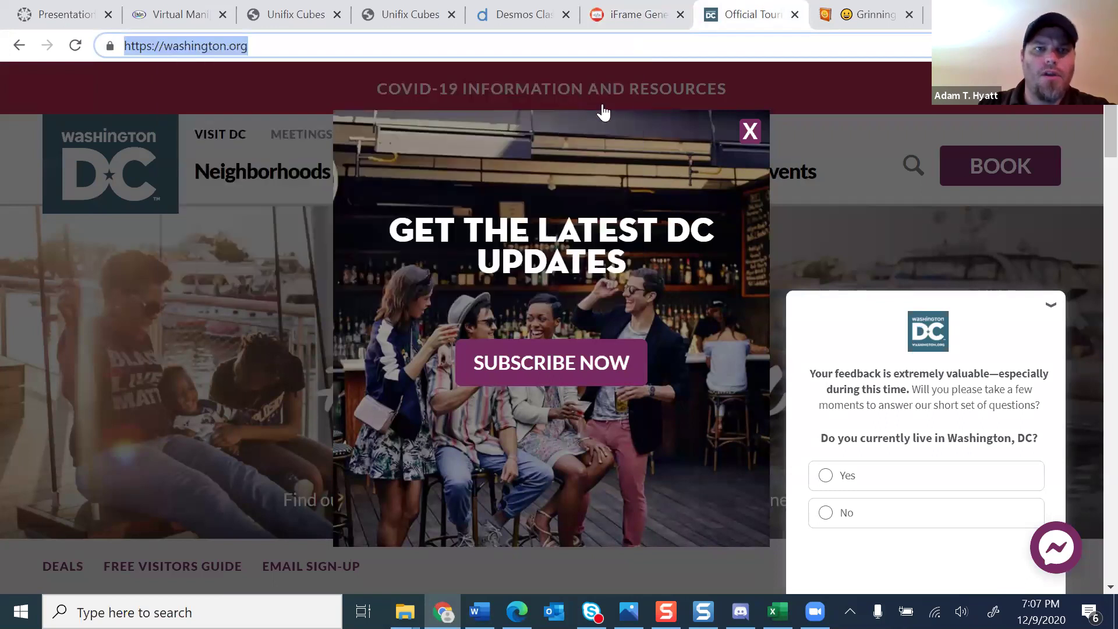
{"action": "key", "text": "ctrl+shift+Tab"}
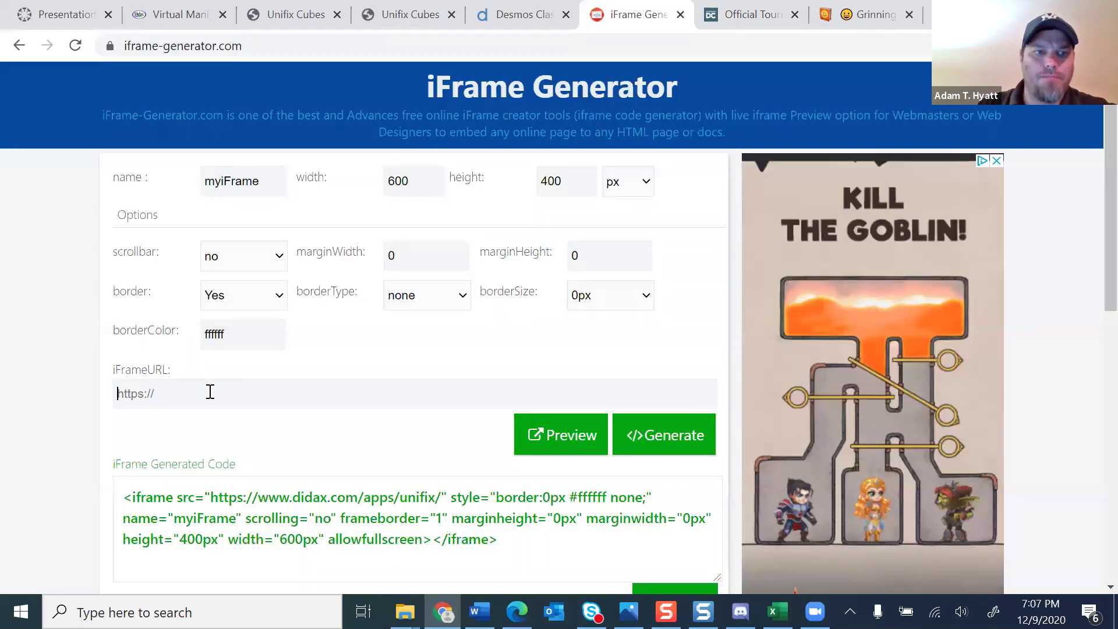
{"action": "key", "text": "ctrl+v"}
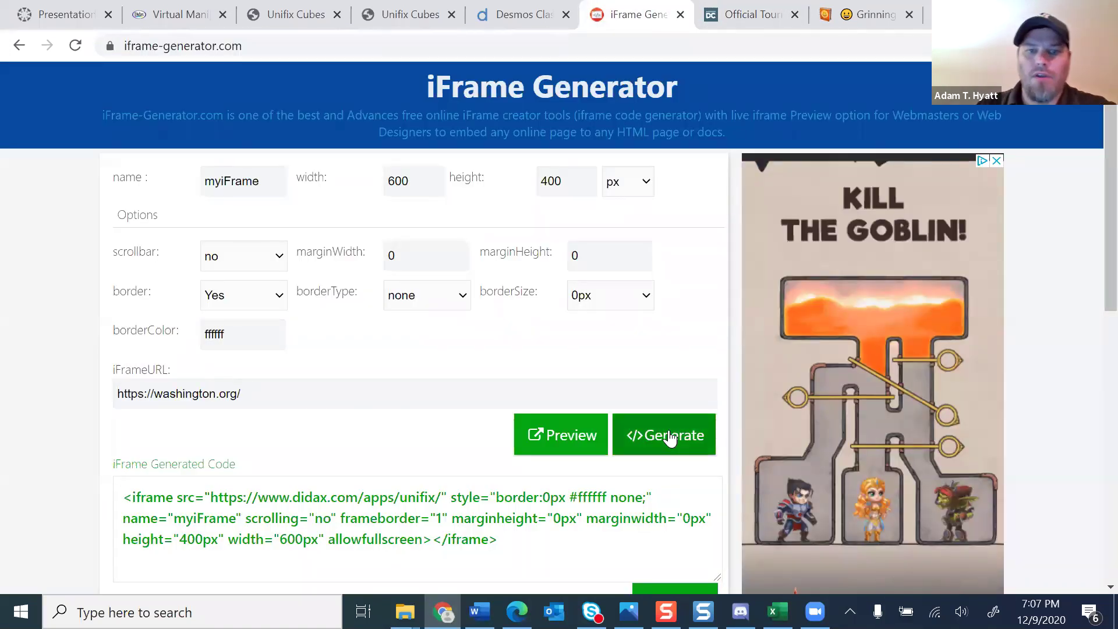
{"action": "left_click", "coordinate": [640, 438]}
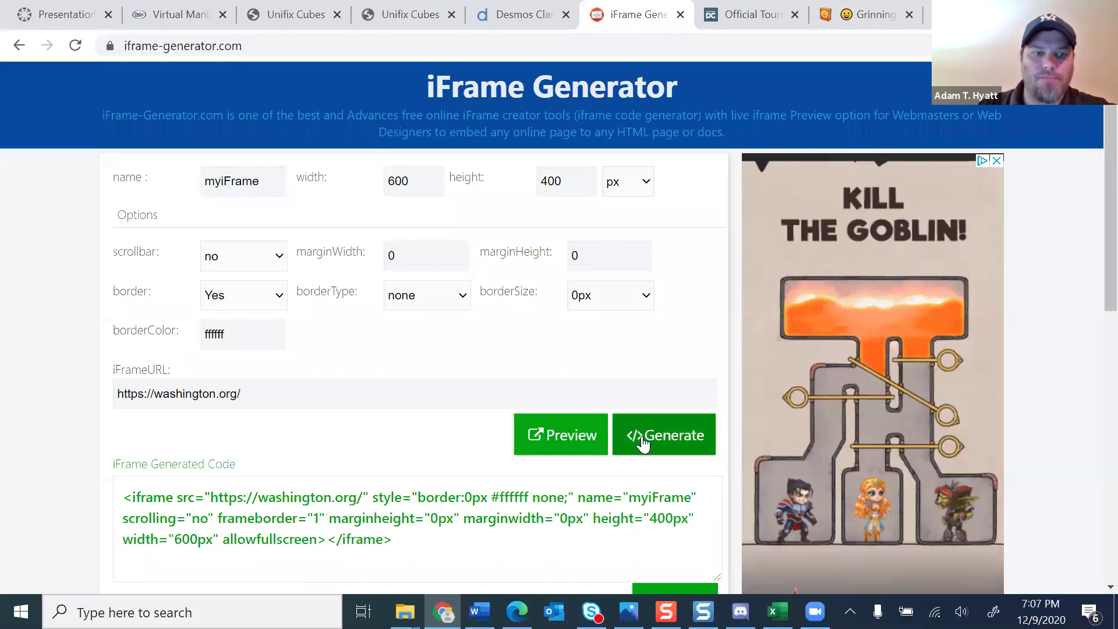
{"action": "left_click", "coordinate": [367, 552]}
{"action": "right_click", "coordinate": [317, 527]}
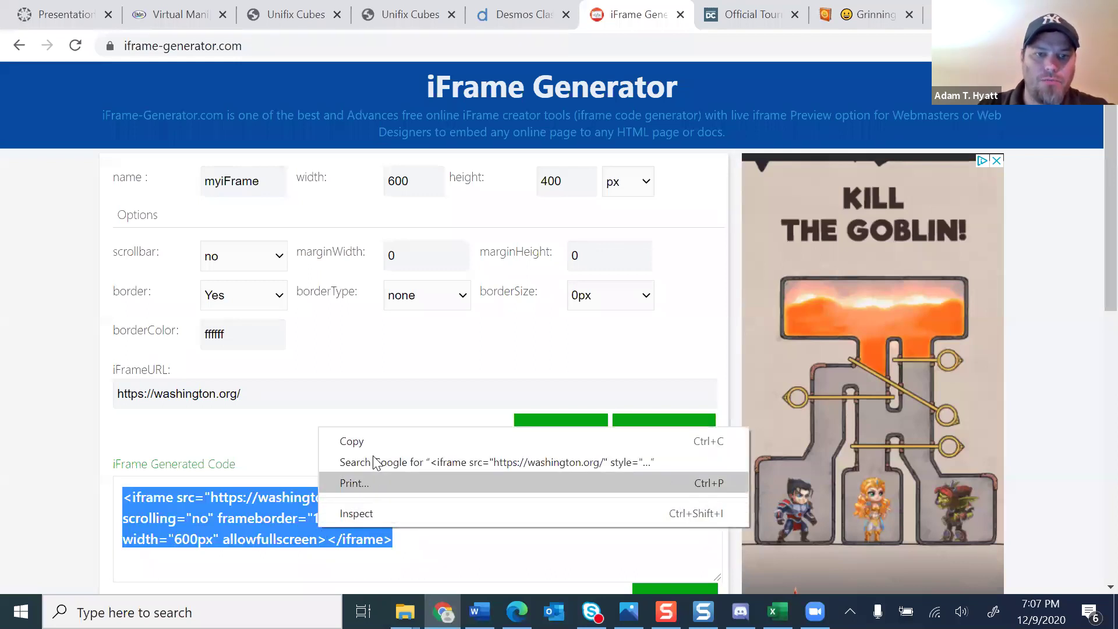
{"action": "left_click", "coordinate": [369, 438]}
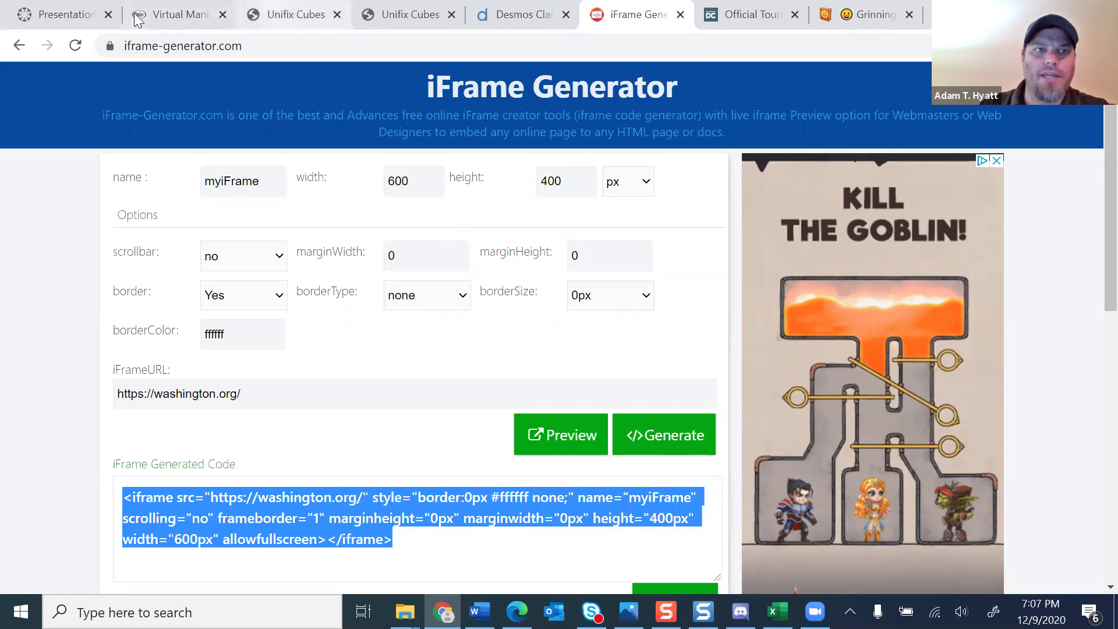
Paste the washington.org iframe code after the last line of the Presentation page's HTML and return to the rich content view.
{"action": "left_click", "coordinate": [88, 14]}
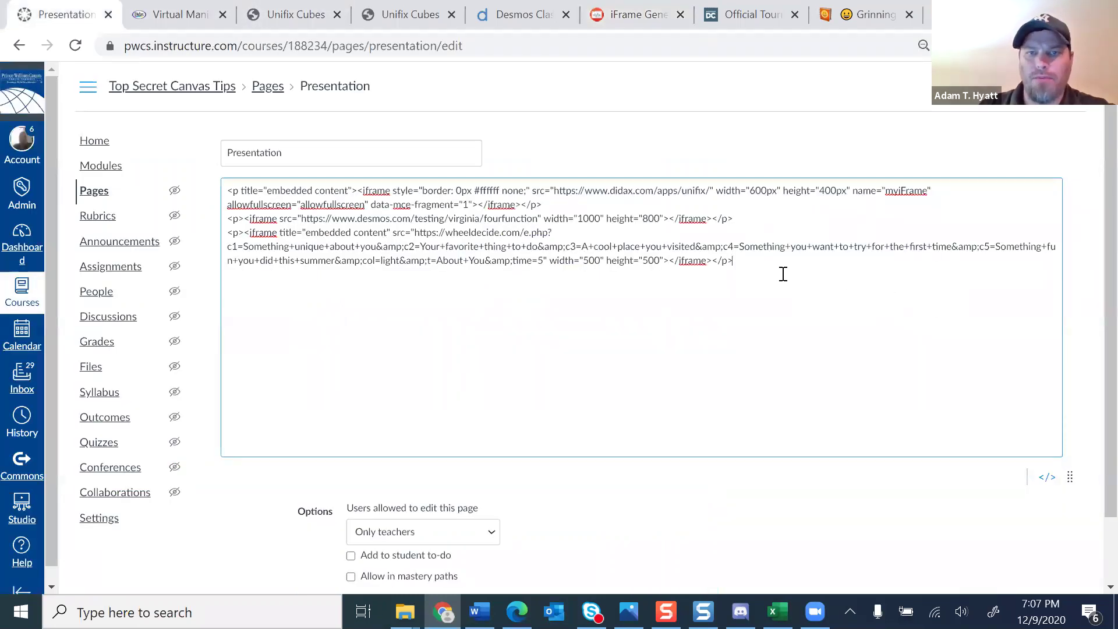
{"action": "key", "text": "ctrl+v"}
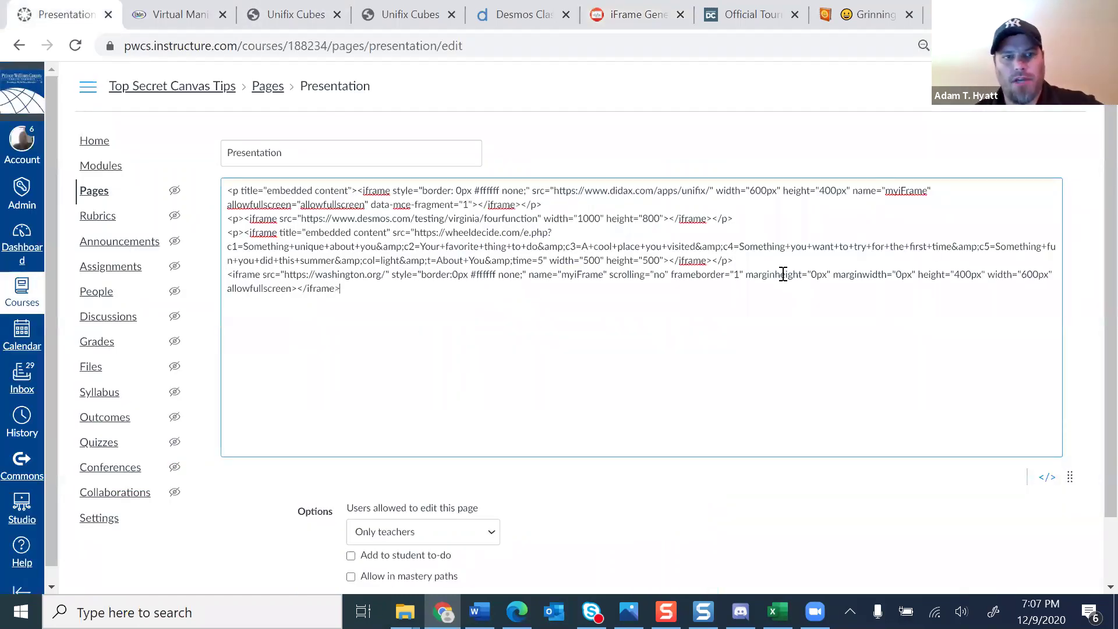
{"action": "left_click", "coordinate": [1046, 476]}
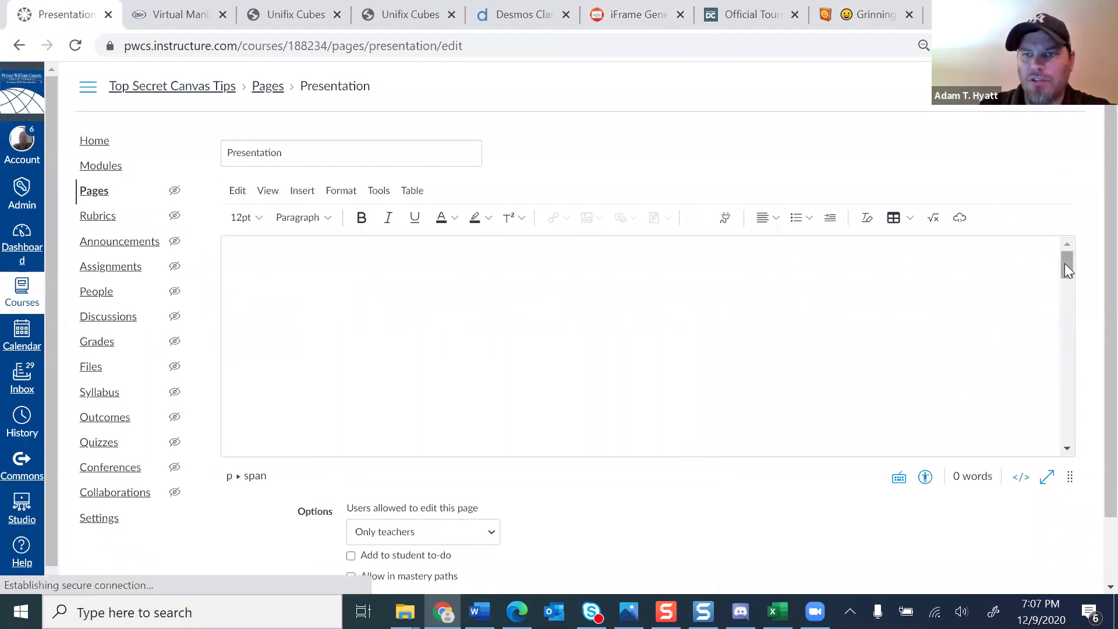
Examine the embedded washington.org site in the Presentation page's editor, looking through its content and the spinner above it.
{"action": "left_click_drag", "start_coordinate": [1064, 263], "coordinate": [1060, 431]}
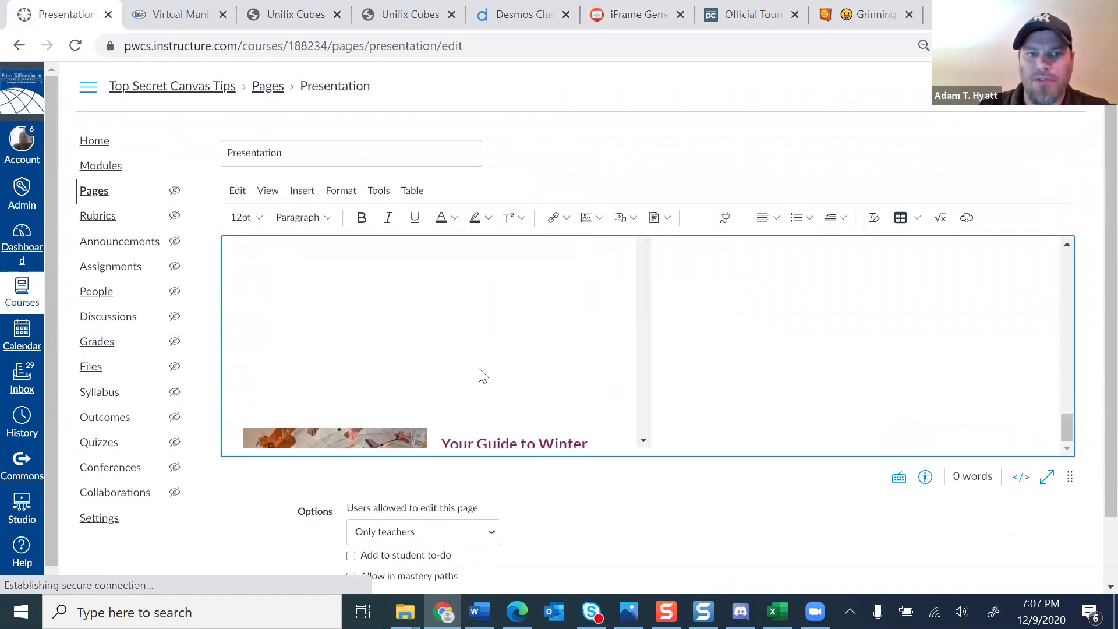
{"action": "scroll", "coordinate": [487, 379], "scroll_direction": "down", "scroll_amount": 3}
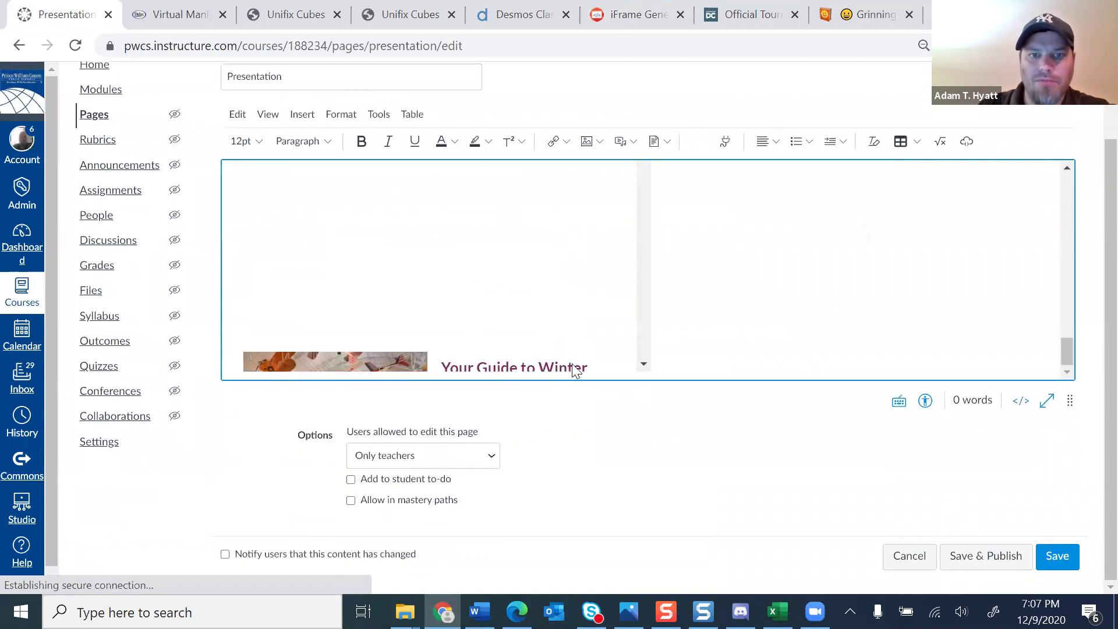
{"action": "left_click", "coordinate": [643, 364]}
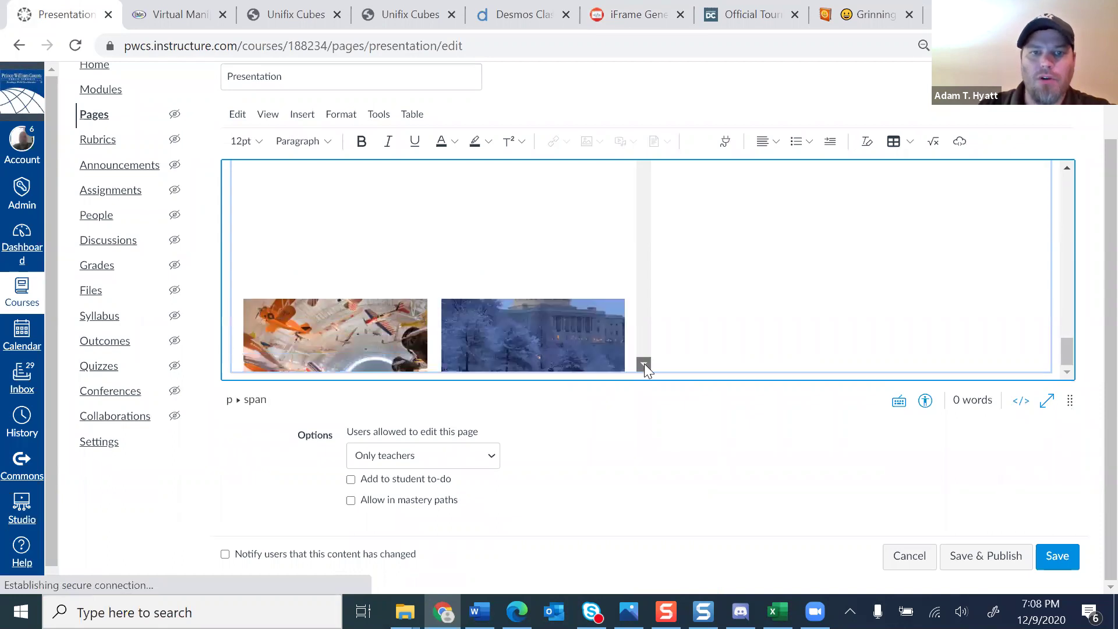
{"action": "scroll", "coordinate": [644, 363], "scroll_direction": "down", "scroll_amount": 6}
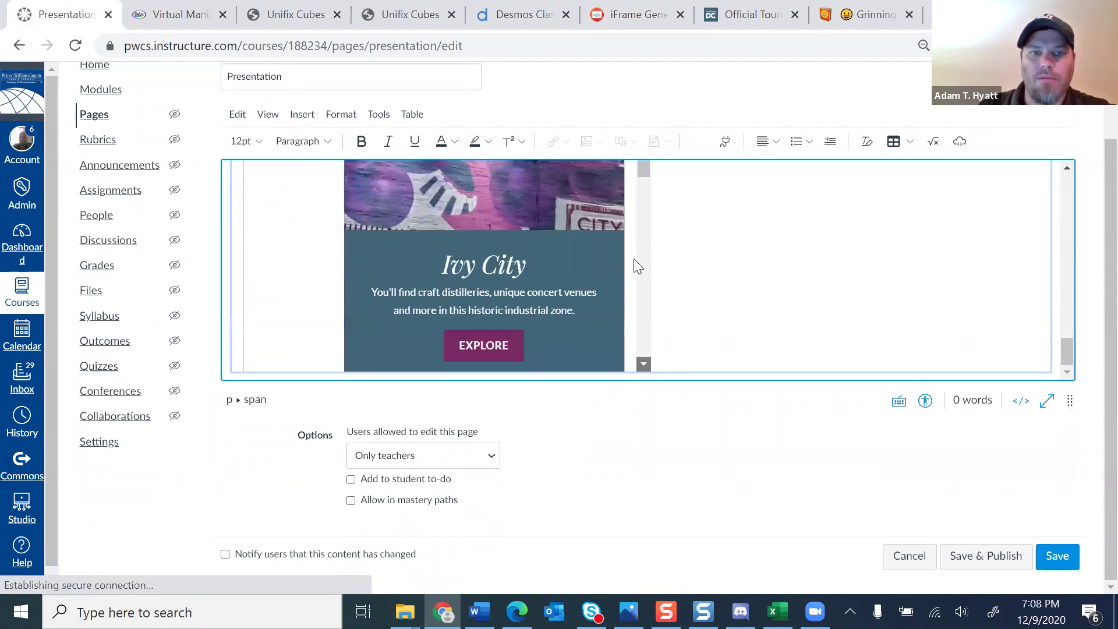
{"action": "scroll", "coordinate": [646, 173], "scroll_direction": "down", "scroll_amount": 1}
{"action": "left_click_drag", "start_coordinate": [648, 164], "coordinate": [881, 332]}
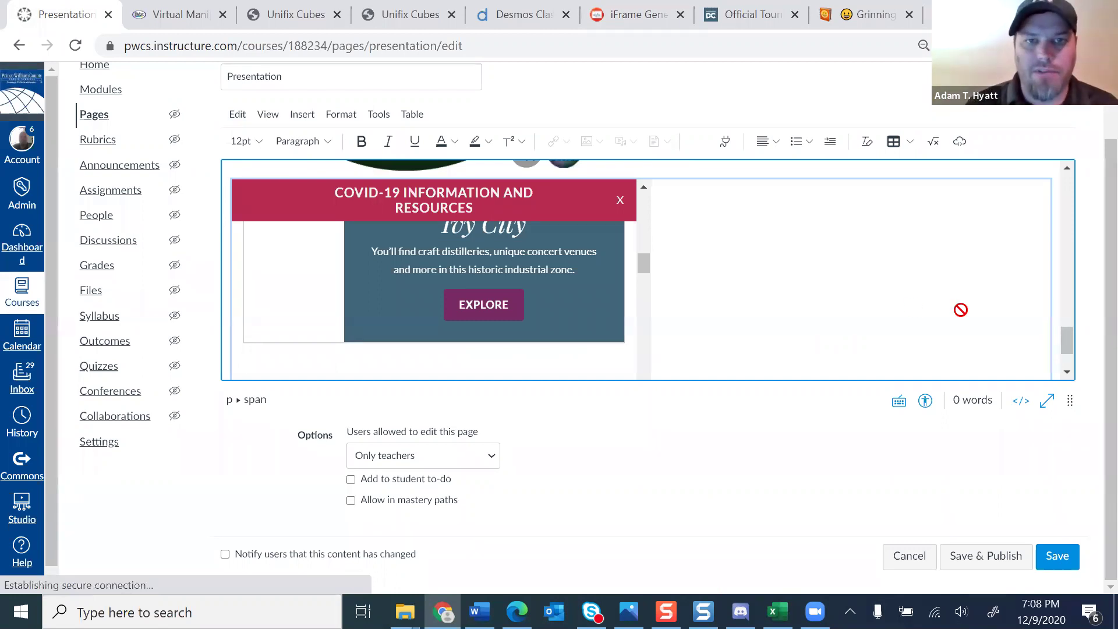
{"action": "scroll", "coordinate": [523, 267], "scroll_direction": "up", "scroll_amount": 8}
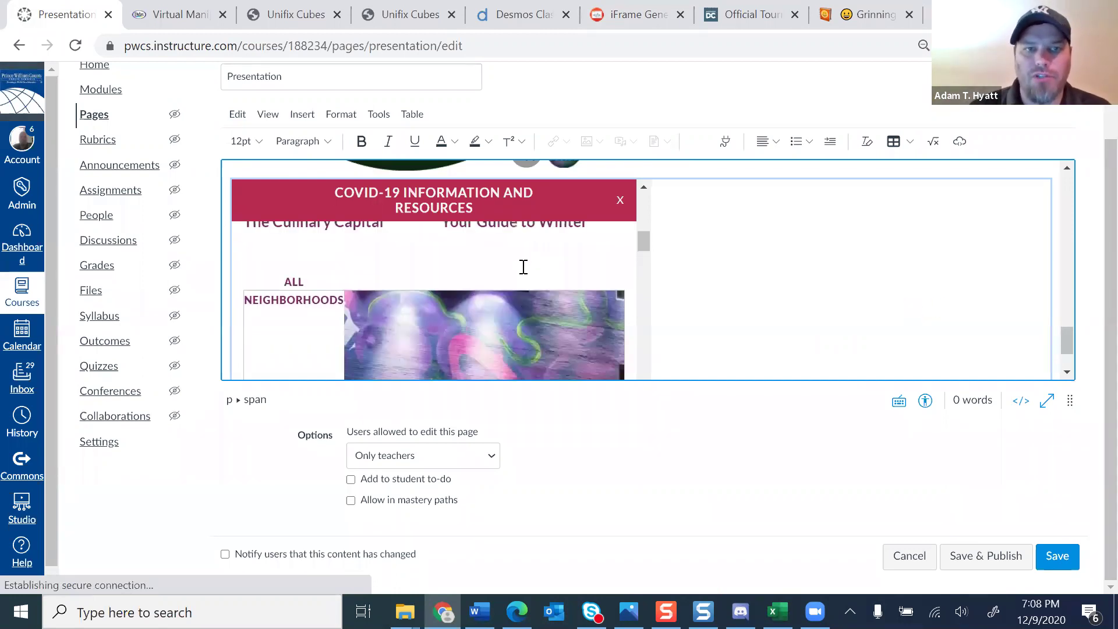
{"action": "scroll", "coordinate": [736, 274], "scroll_direction": "up", "scroll_amount": 2}
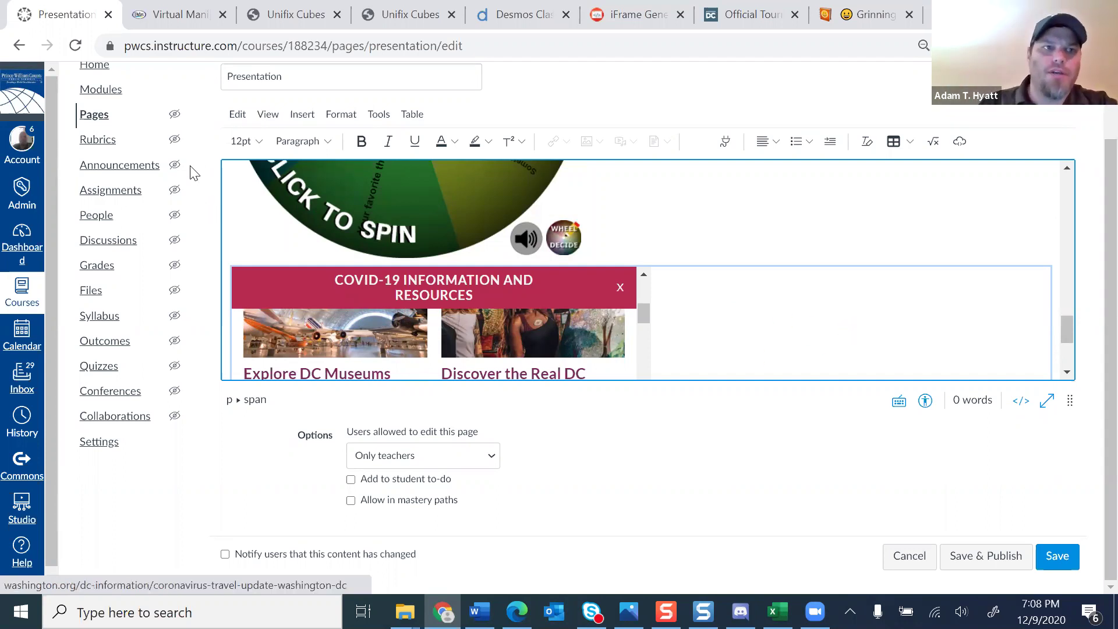
{"action": "scroll", "coordinate": [180, 176], "scroll_direction": "up", "scroll_amount": 2}
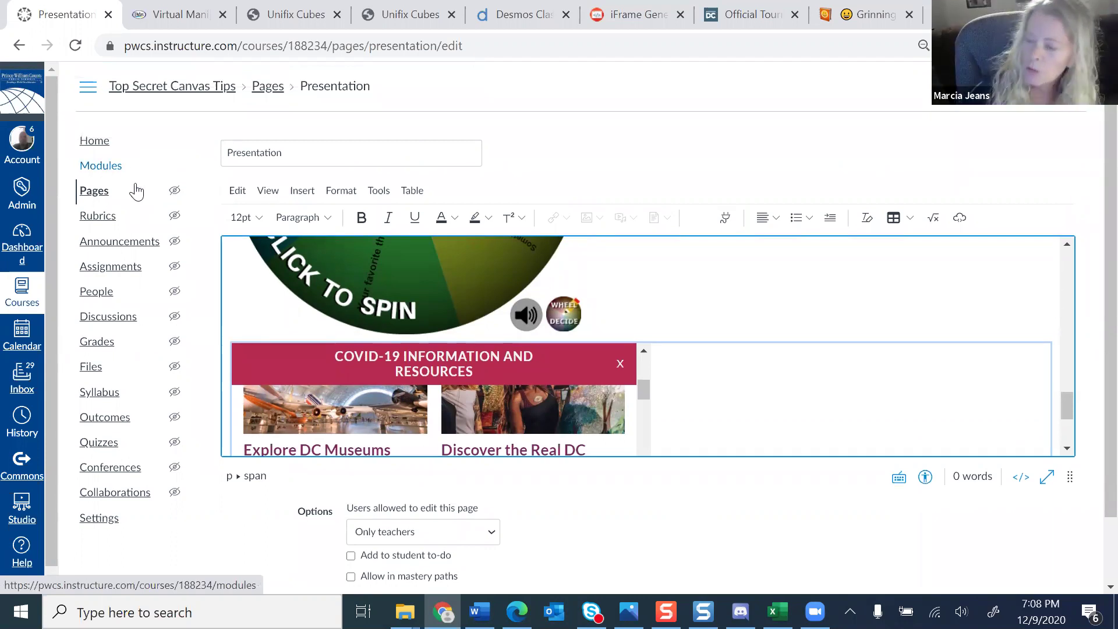
{"action": "scroll", "coordinate": [751, 393], "scroll_direction": "down", "scroll_amount": 5}
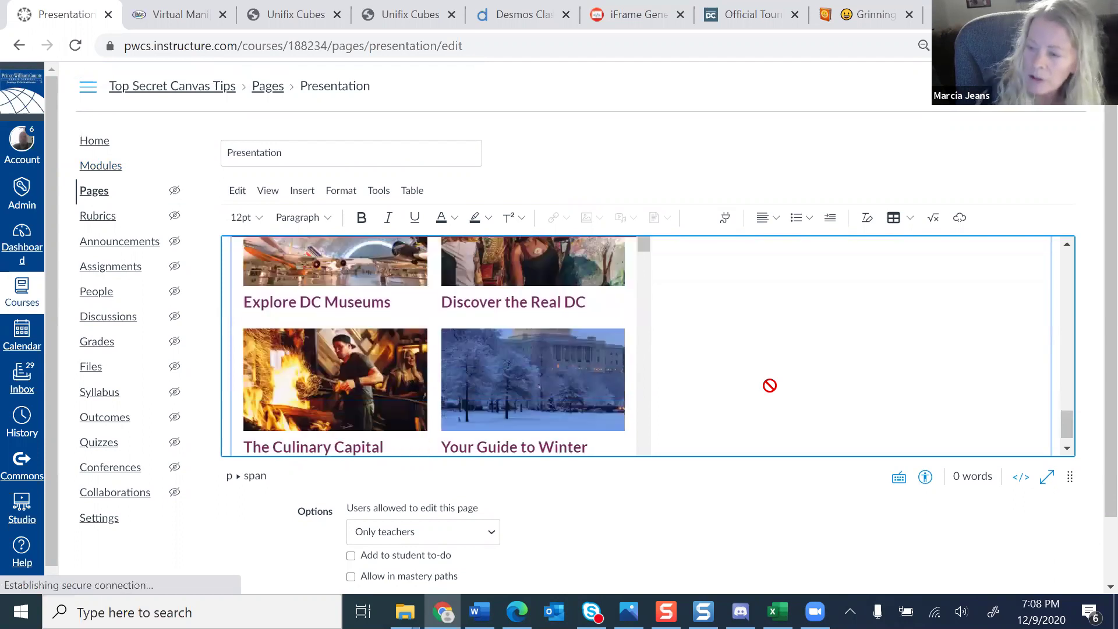
Leave the Presentation page without saving and open Embed and Customize a Spinner from the course modules.
{"action": "left_click", "coordinate": [111, 168]}
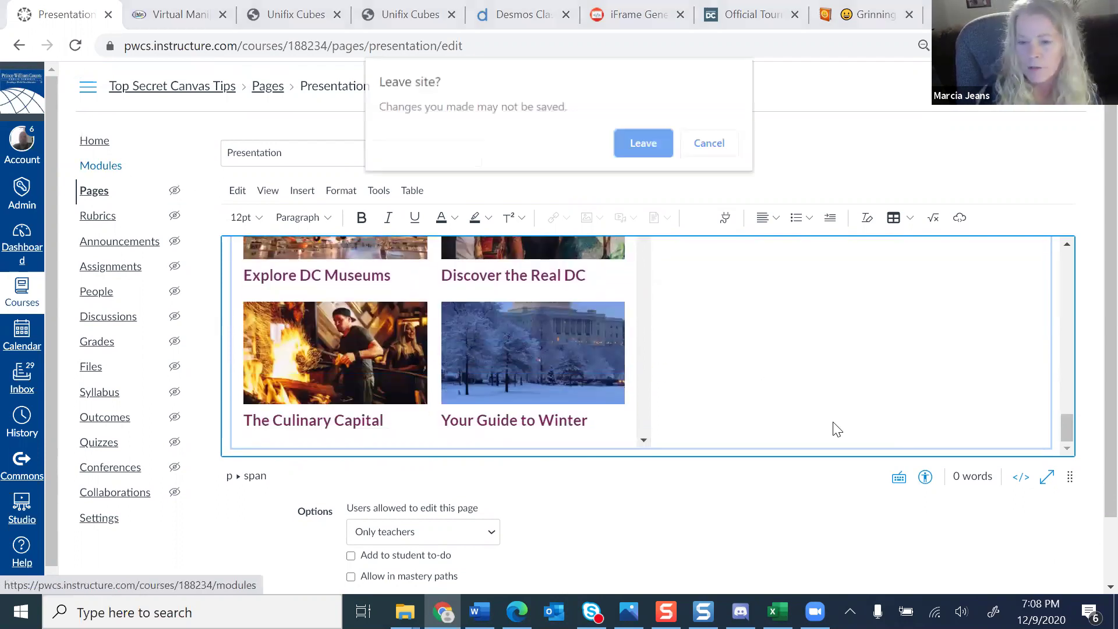
{"action": "left_click", "coordinate": [640, 144]}
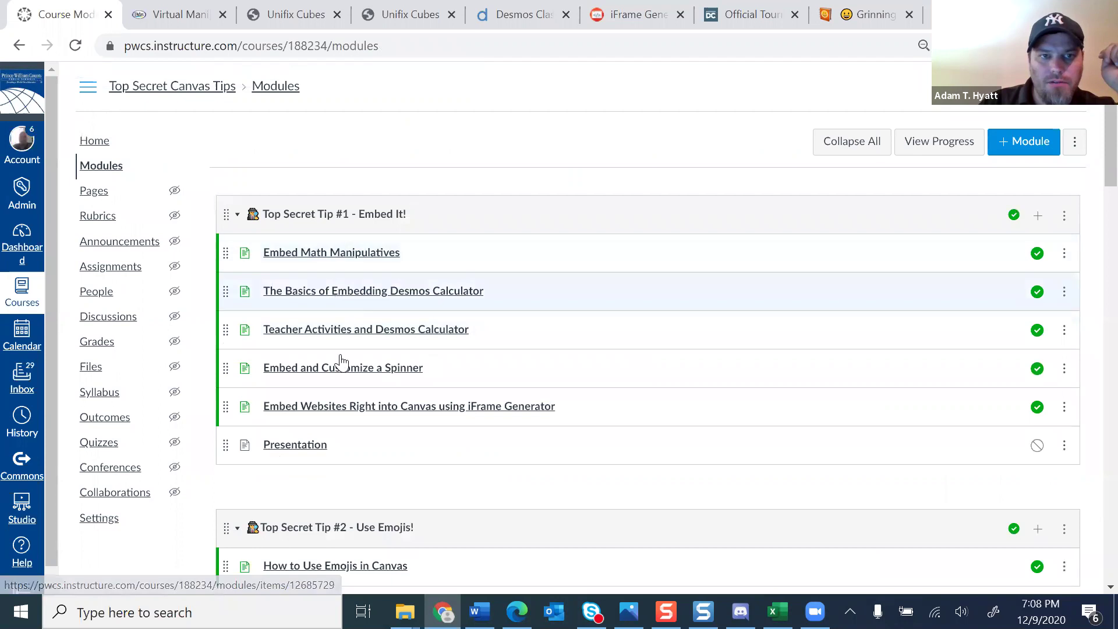
{"action": "left_click", "coordinate": [329, 377]}
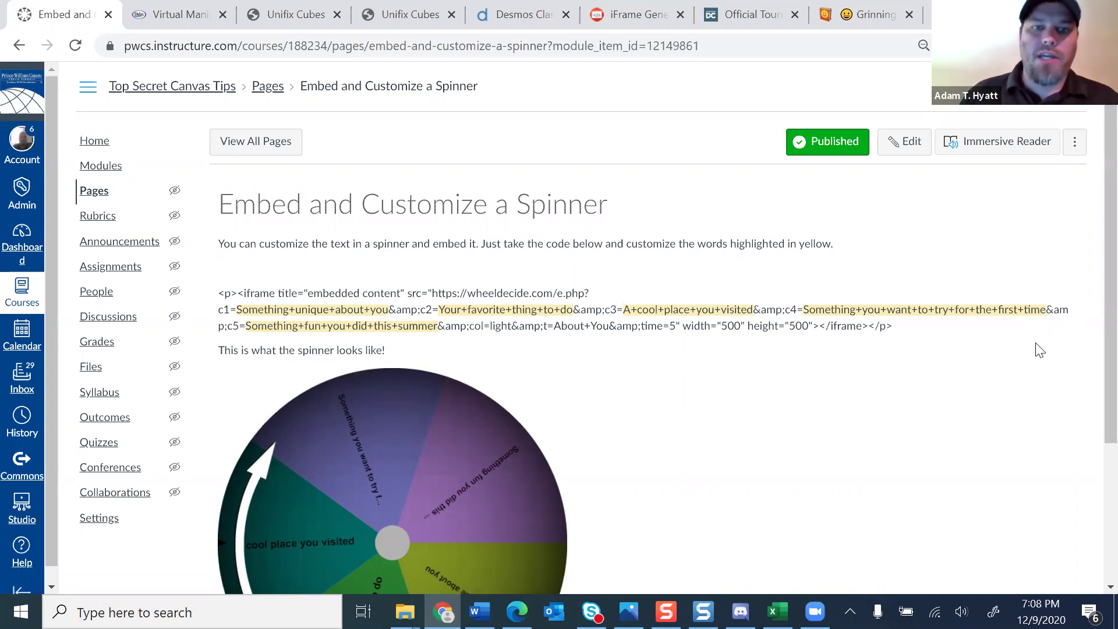
Go on to the page Embed Websites Right into Canvas using iFrame Generator and look at its embedded video.
{"action": "scroll", "coordinate": [1039, 351], "scroll_direction": "down", "scroll_amount": 3}
{"action": "left_click", "coordinate": [1051, 553]}
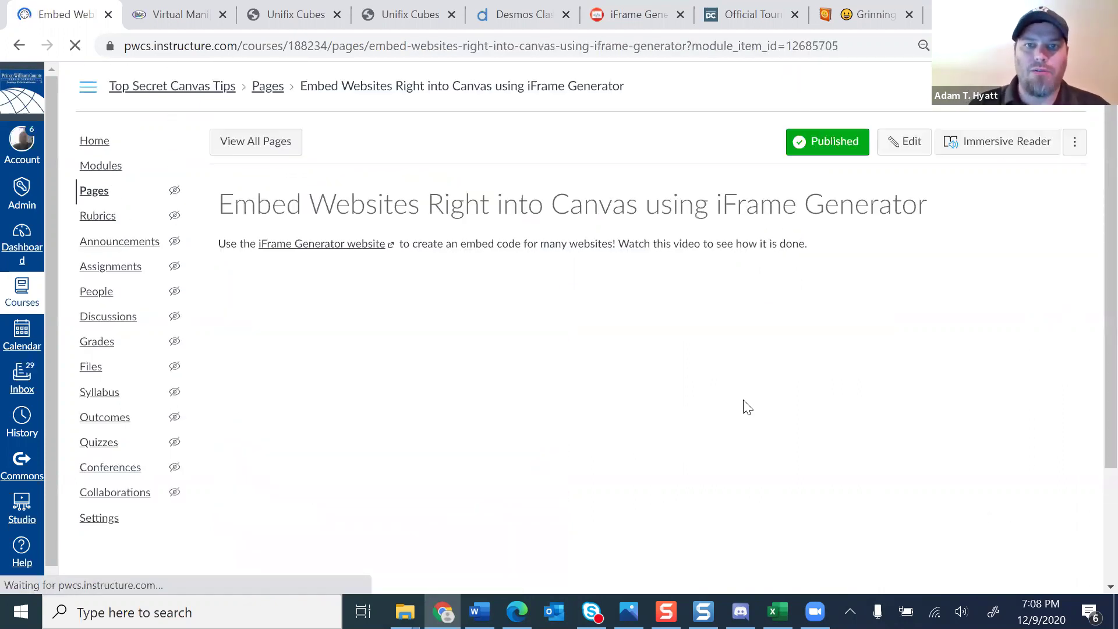
{"action": "scroll", "coordinate": [422, 394], "scroll_direction": "down", "scroll_amount": 3}
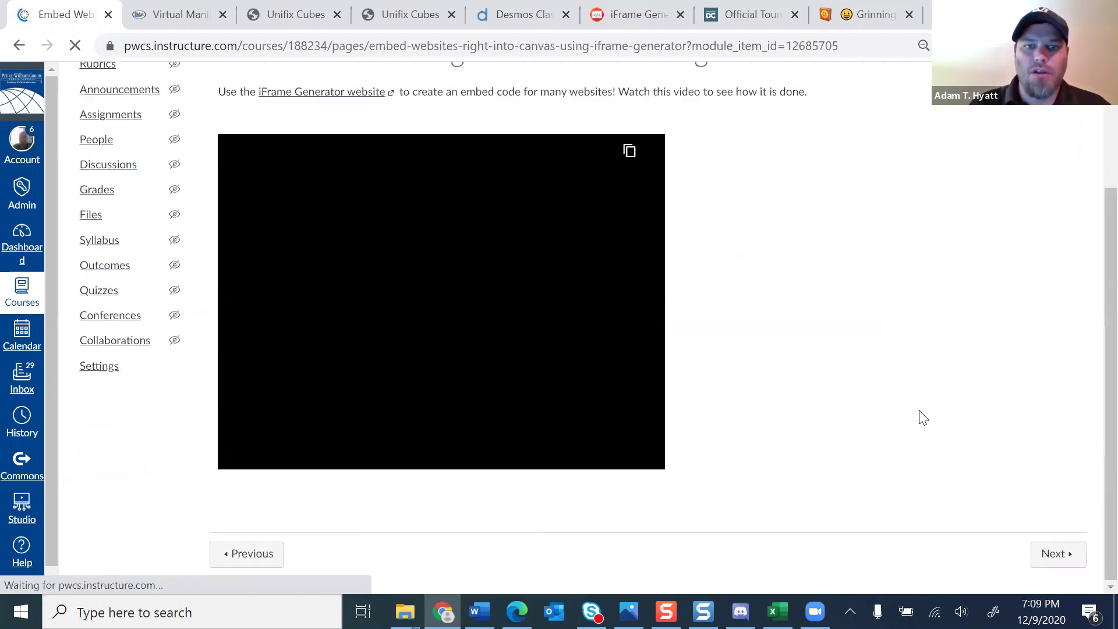
Go back past the spinner page to Teacher Activities and Desmos Calculator and review its embed code instructions.
{"action": "left_click", "coordinate": [245, 556]}
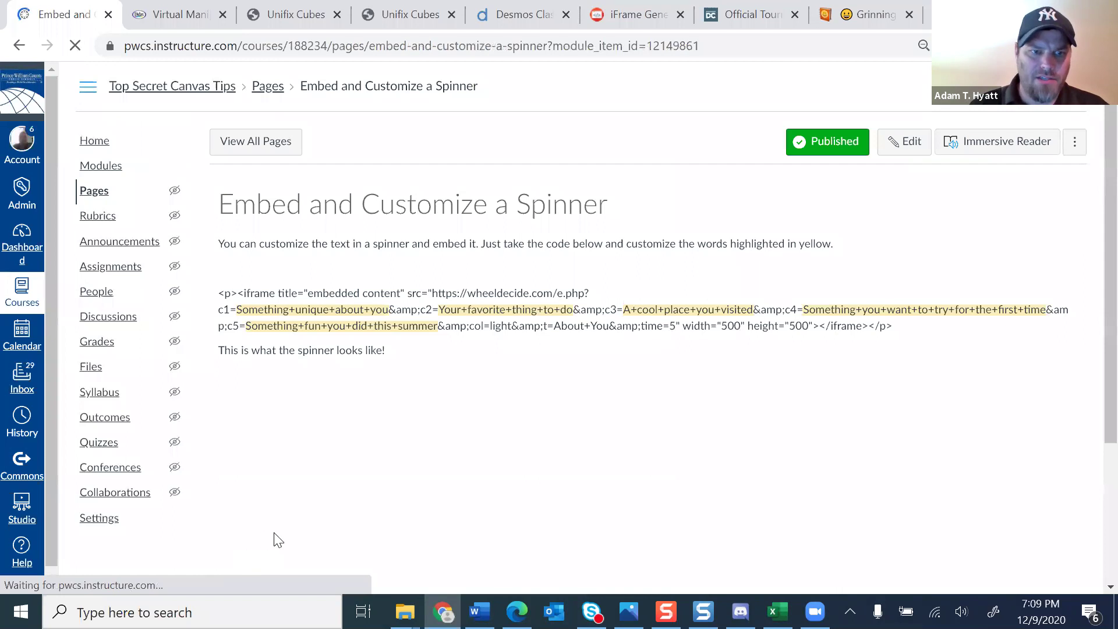
{"action": "scroll", "coordinate": [279, 536], "scroll_direction": "down", "scroll_amount": 3}
{"action": "key", "text": "Return"}
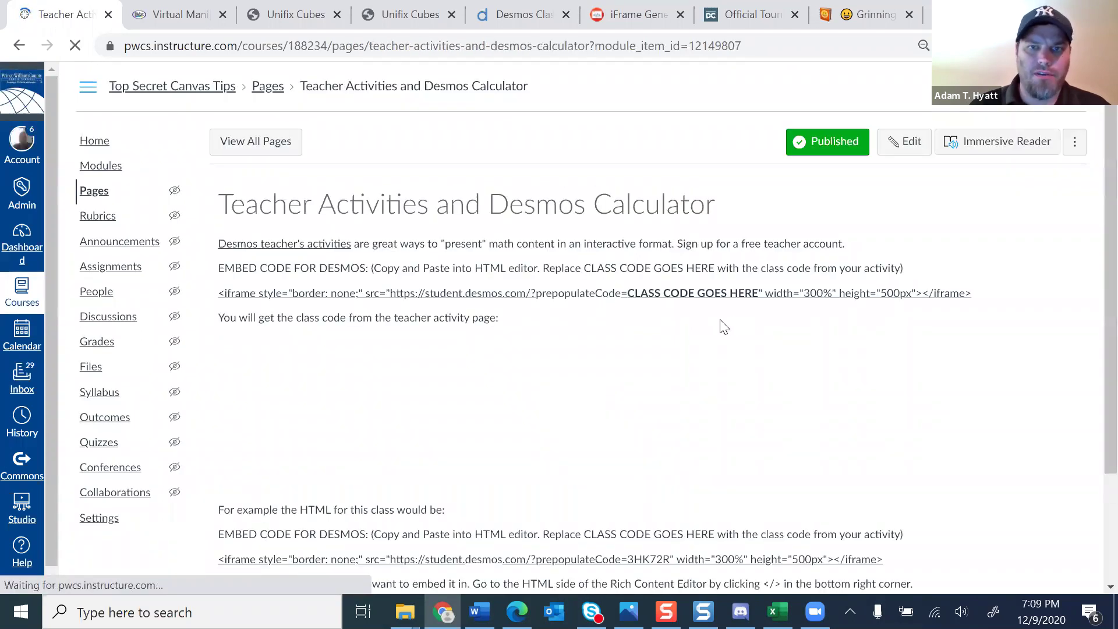
{"action": "scroll", "coordinate": [209, 428], "scroll_direction": "down", "scroll_amount": 2}
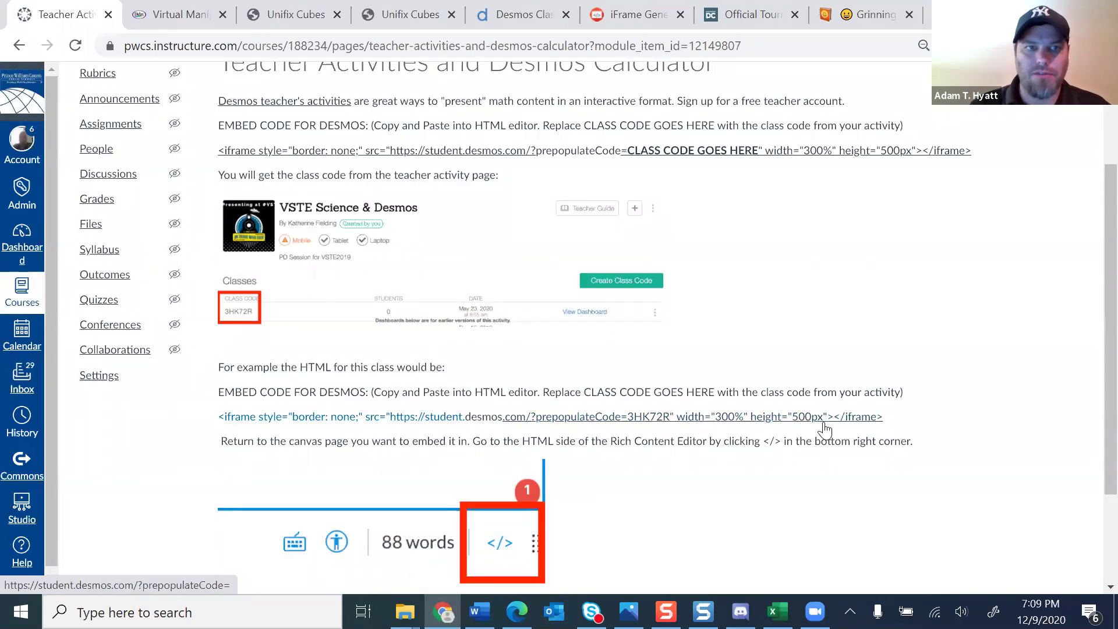
{"action": "scroll", "coordinate": [827, 423], "scroll_direction": "up", "scroll_amount": 2}
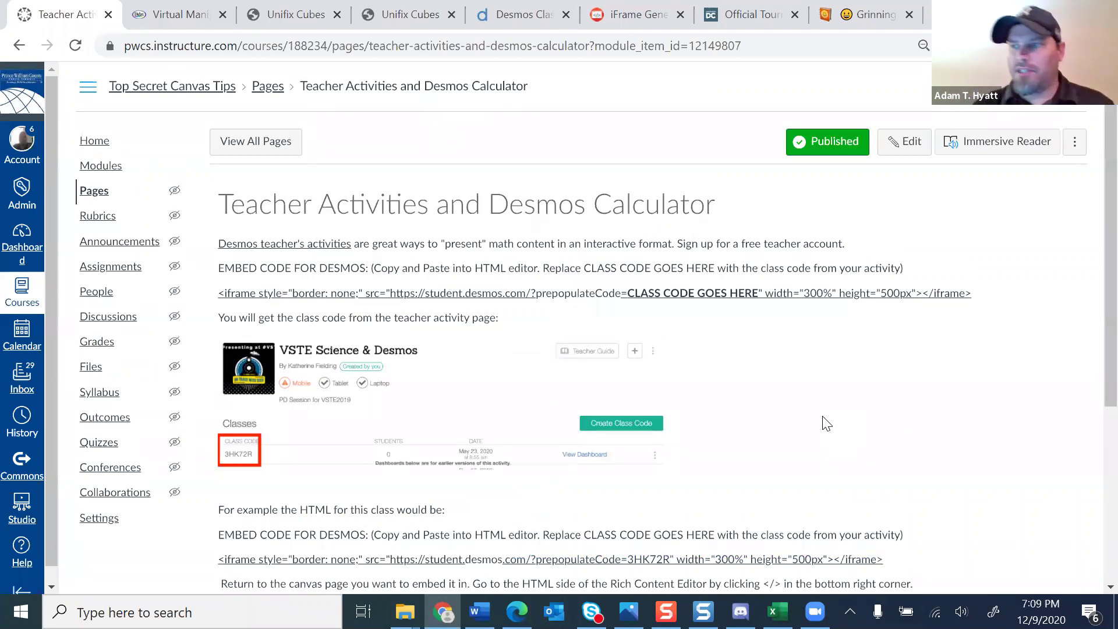
Open How to Use Emojis in Canvas from the course modules and review its emoji examples.
{"action": "left_click", "coordinate": [118, 169]}
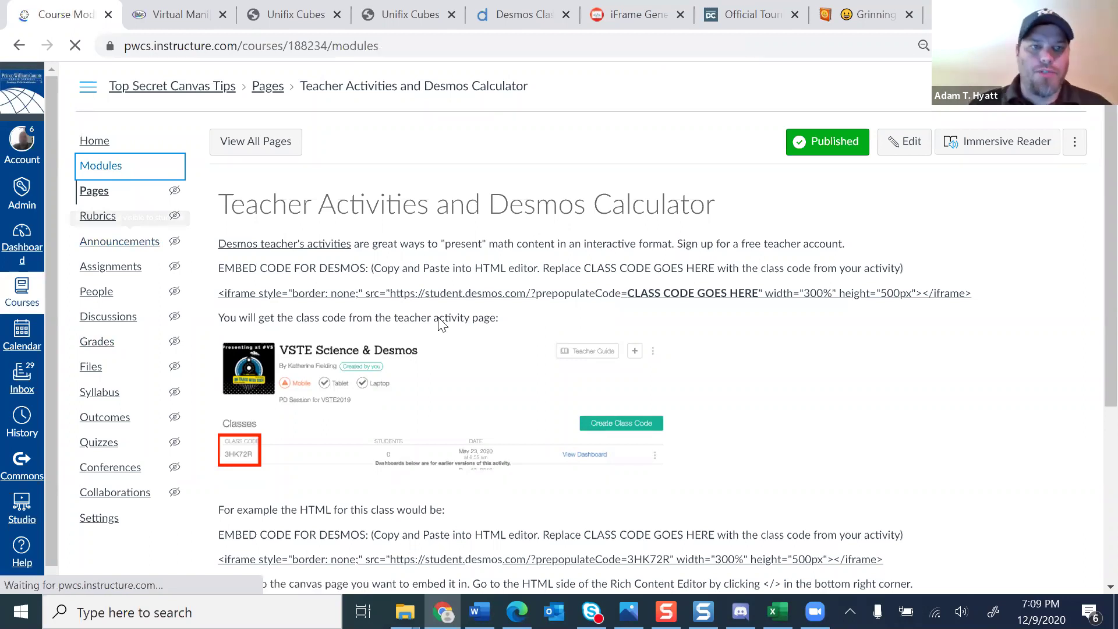
{"action": "scroll", "coordinate": [432, 369], "scroll_direction": "down", "scroll_amount": 5}
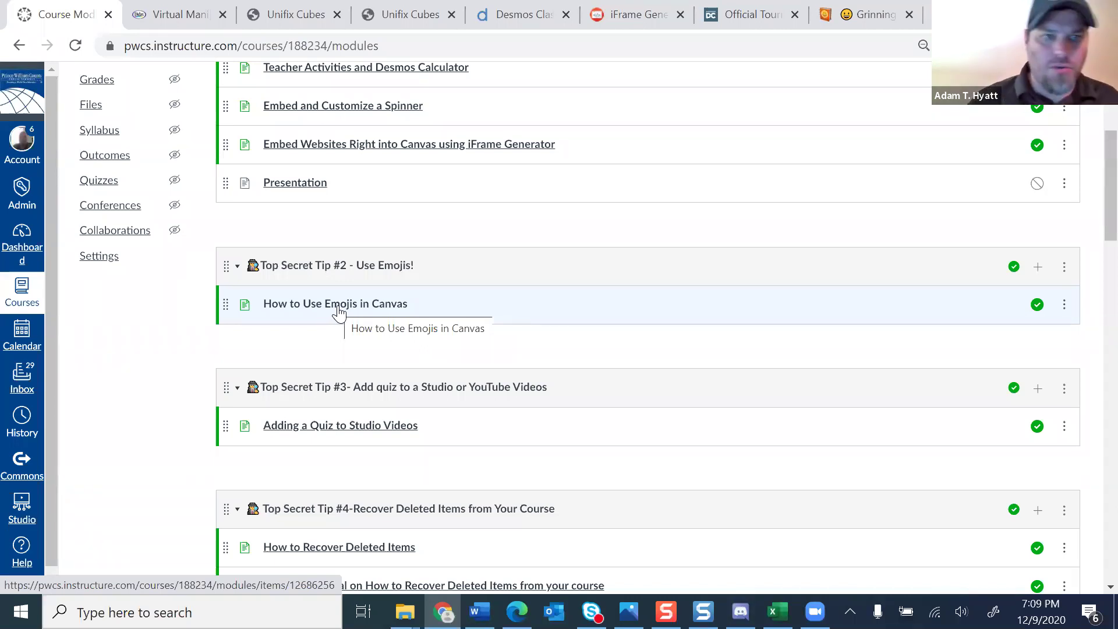
{"action": "left_click", "coordinate": [338, 309]}
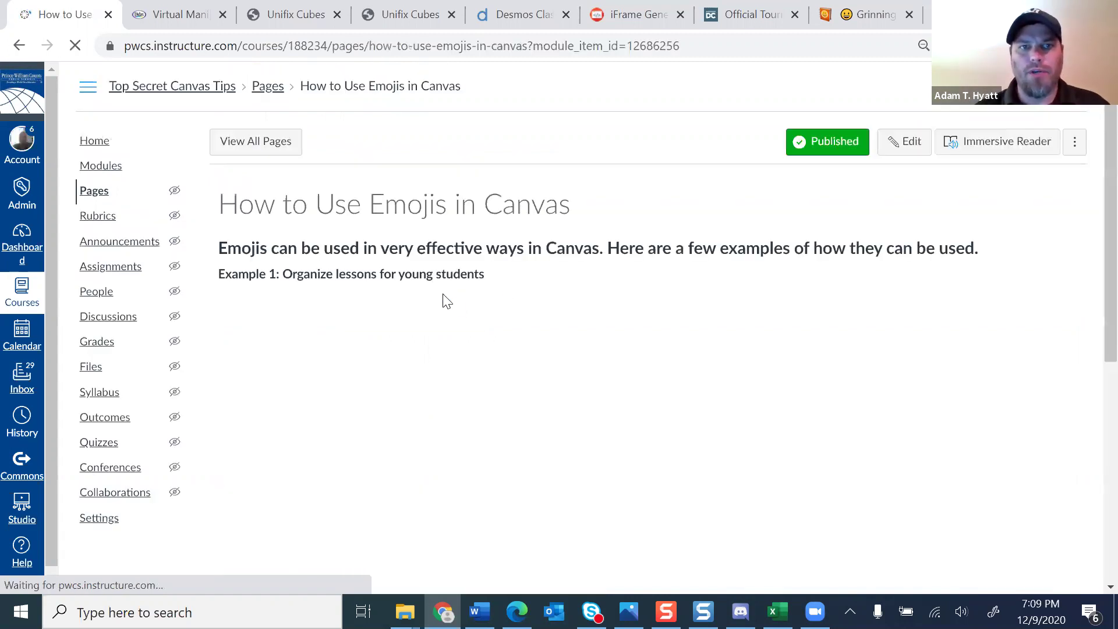
{"action": "scroll", "coordinate": [767, 347], "scroll_direction": "down", "scroll_amount": 3}
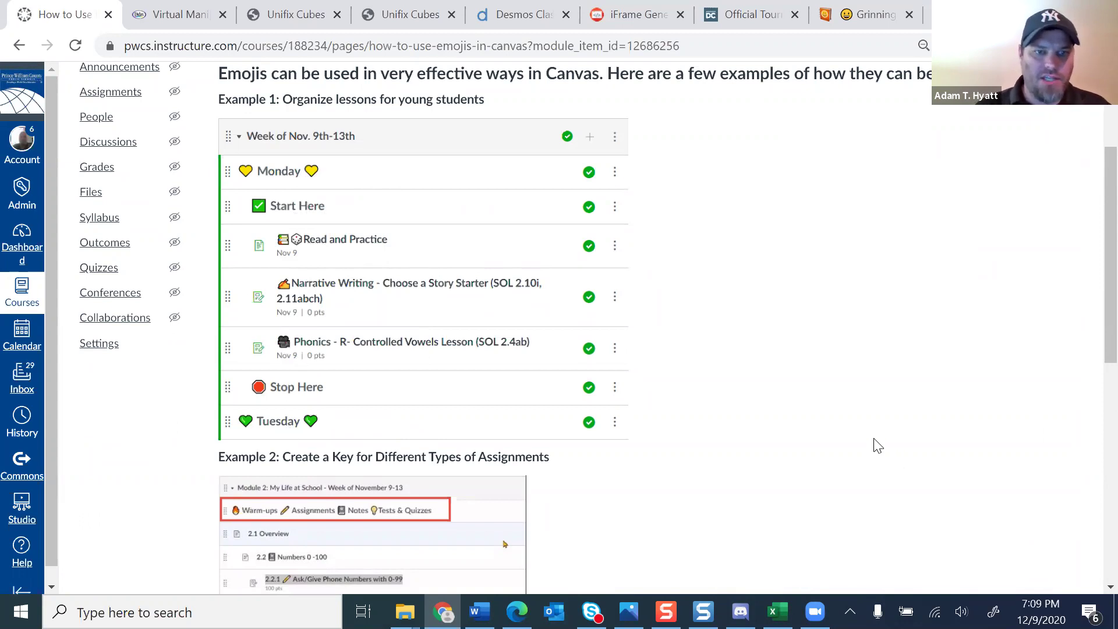
{"action": "scroll", "coordinate": [847, 446], "scroll_direction": "down", "scroll_amount": 4}
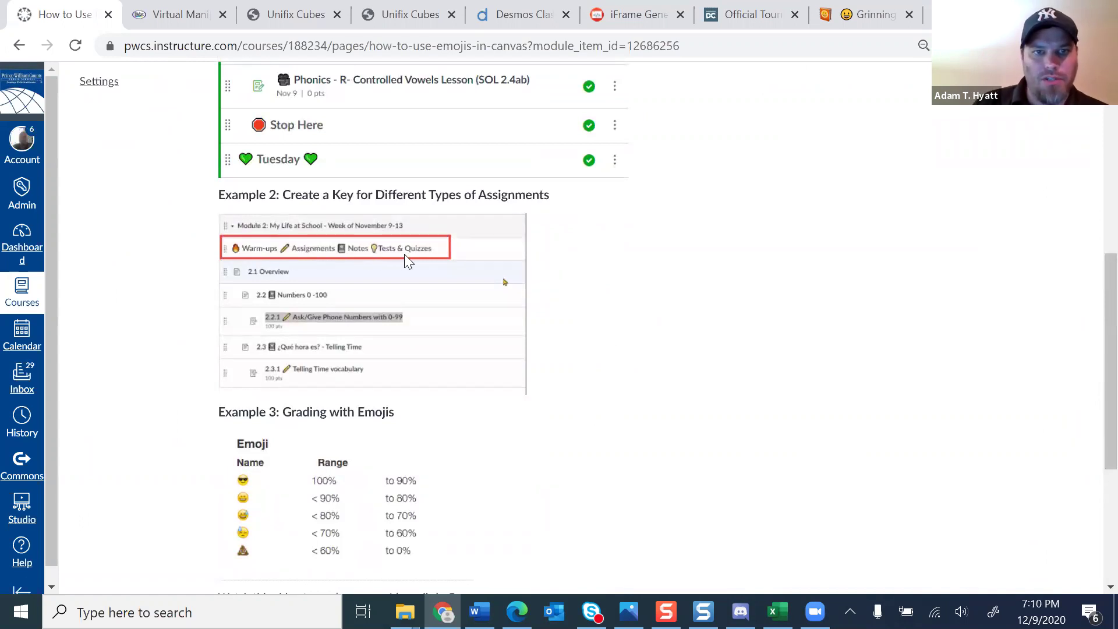
Review the grading example and resource links on the emoji page and return to the course modules.
{"action": "scroll", "coordinate": [641, 332], "scroll_direction": "down", "scroll_amount": 4}
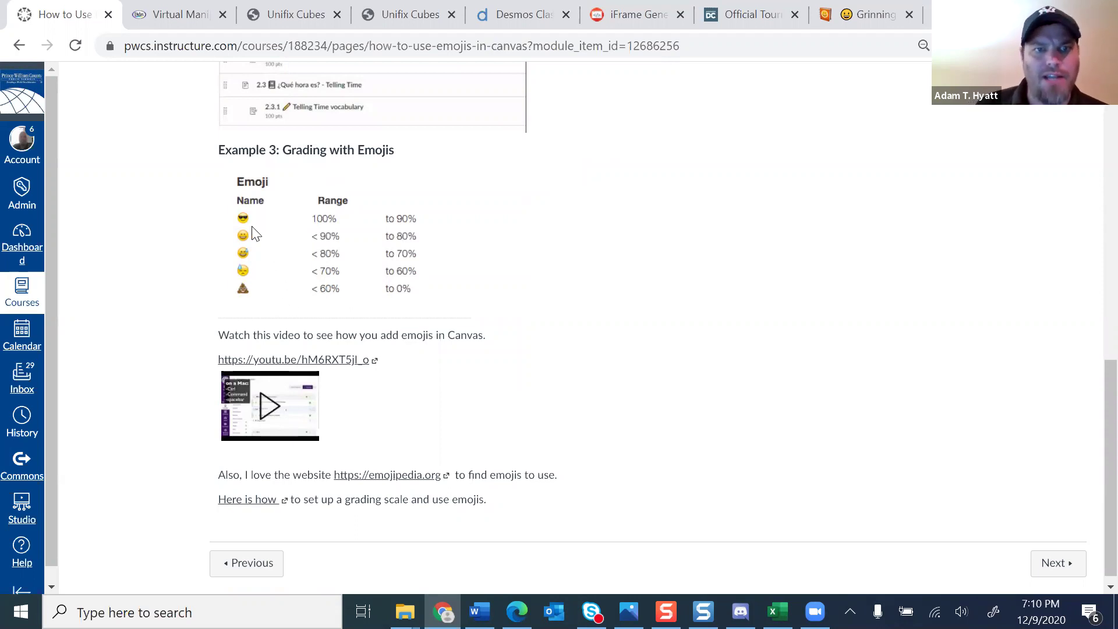
{"action": "scroll", "coordinate": [530, 297], "scroll_direction": "up", "scroll_amount": 15}
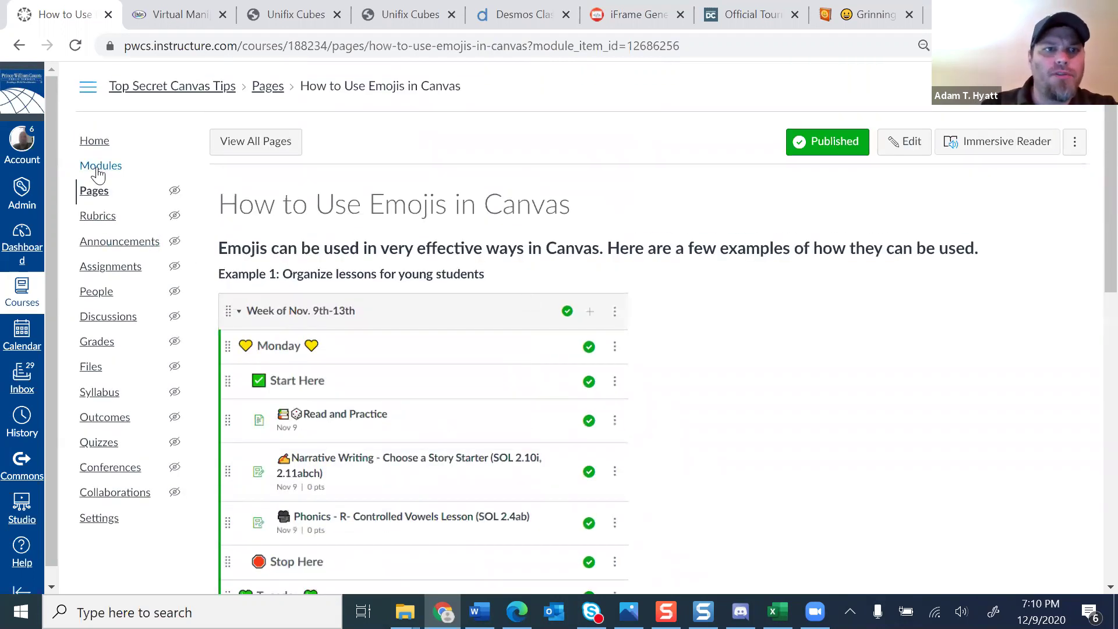
{"action": "left_click", "coordinate": [98, 169]}
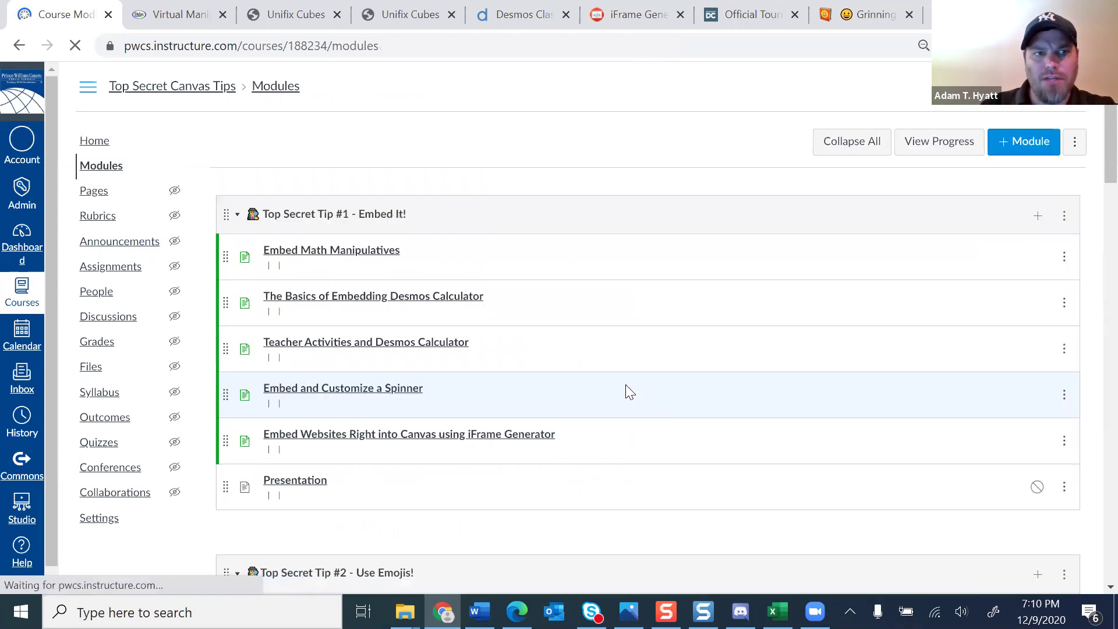
Edit the settings of the module Top Secret Tip #1 - Embed It! and insert a 😁 emoji at the end of its name.
{"action": "left_click", "coordinate": [1064, 215]}
{"action": "left_click", "coordinate": [1041, 253]}
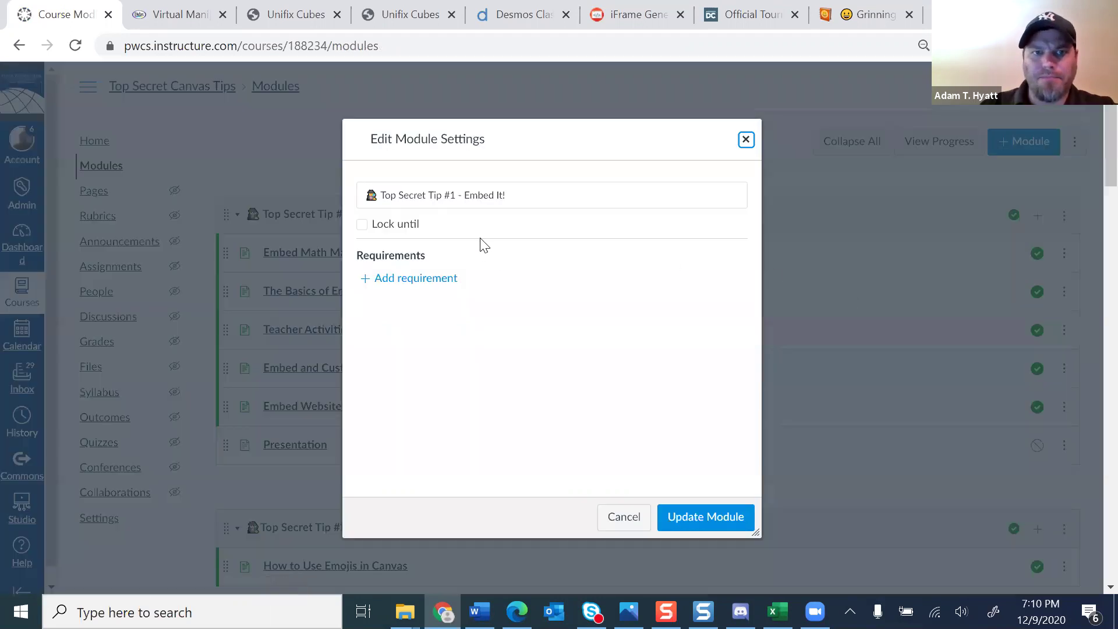
{"action": "right_click", "coordinate": [528, 196]}
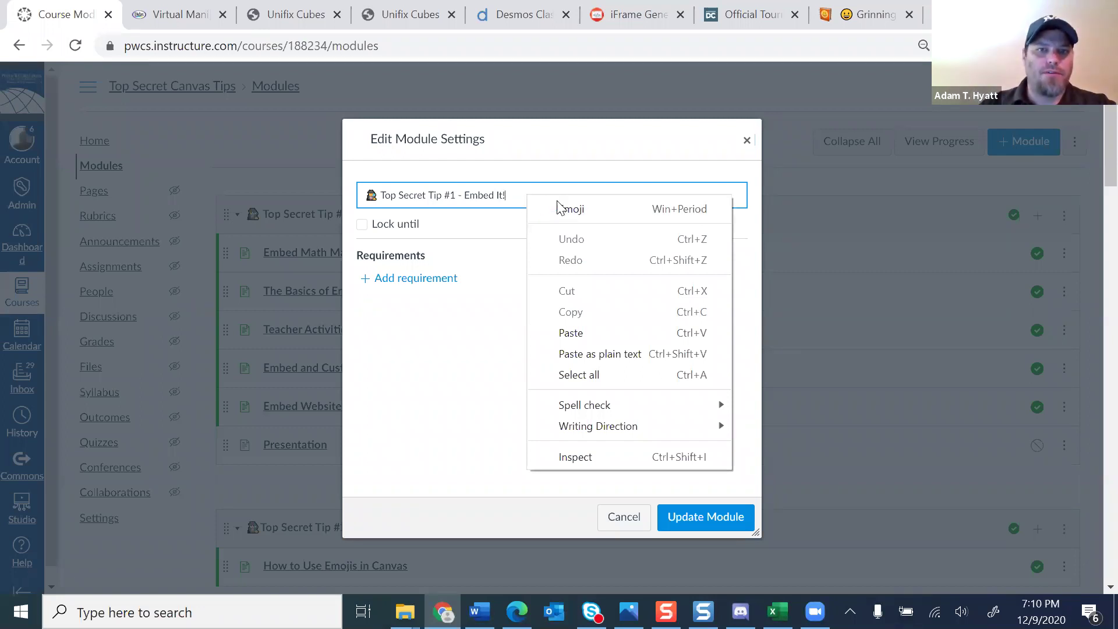
{"action": "left_click", "coordinate": [583, 208]}
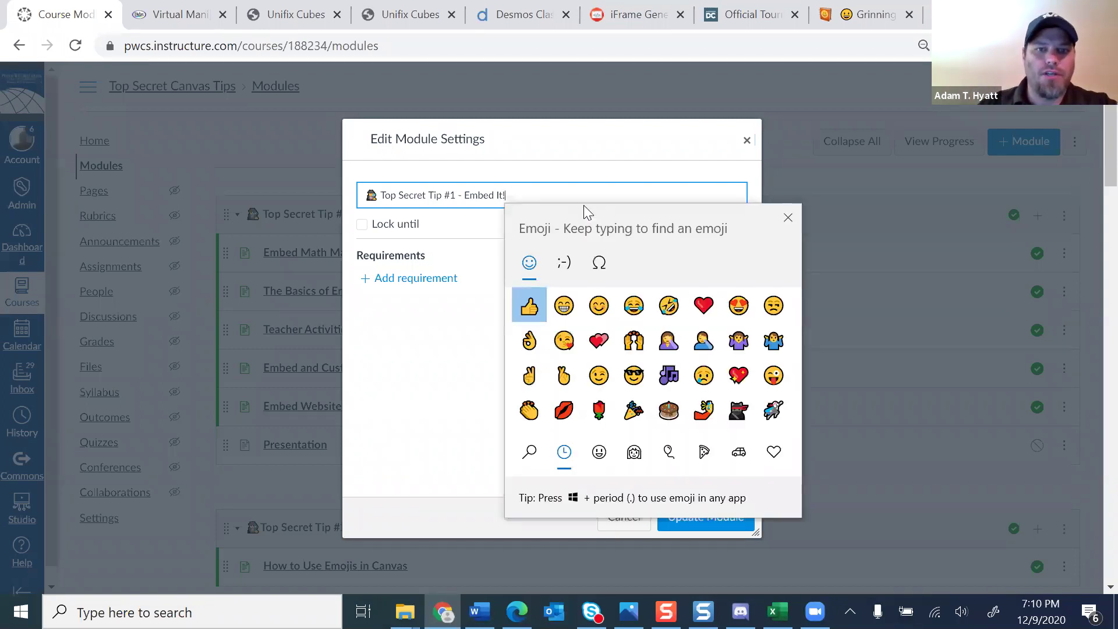
{"action": "left_click", "coordinate": [563, 305]}
{"action": "left_click", "coordinate": [917, 464]}
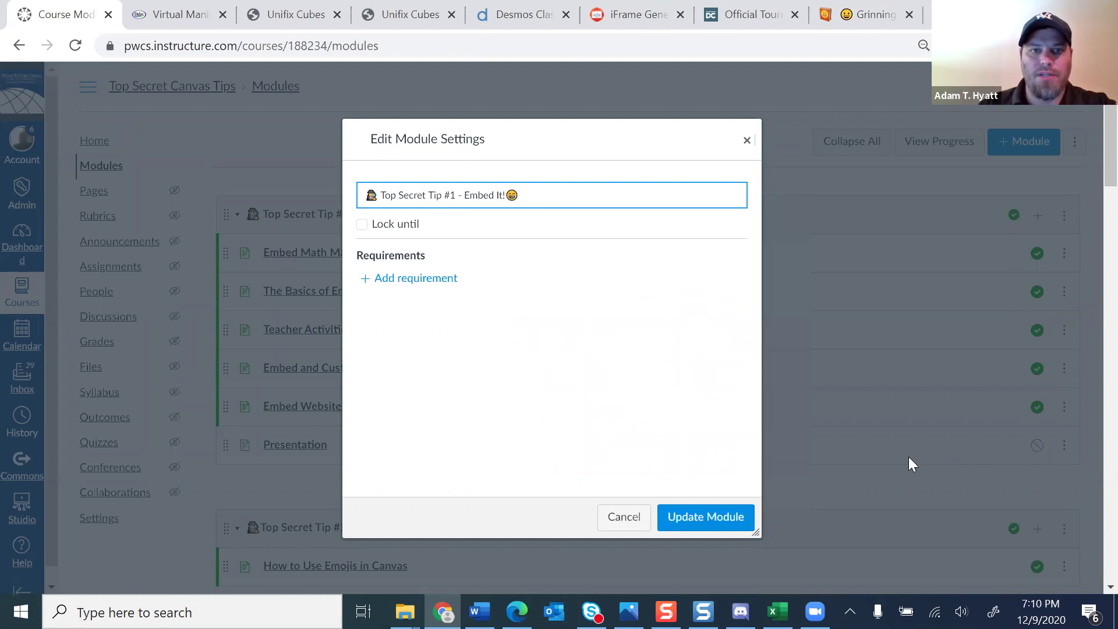
Copy the Grinning Face emoji from Emojipedia, paste it at the end of the module name, and update the module.
{"action": "left_click", "coordinate": [874, 14]}
{"action": "scroll", "coordinate": [355, 213], "scroll_direction": "up", "scroll_amount": 5}
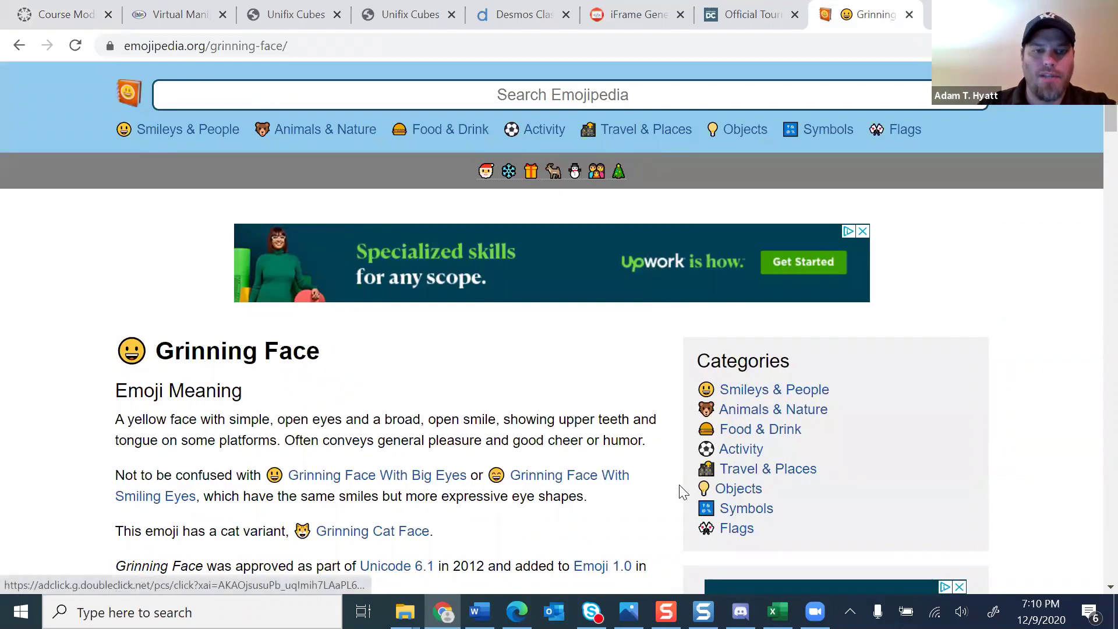
{"action": "scroll", "coordinate": [546, 488], "scroll_direction": "down", "scroll_amount": 2}
{"action": "scroll", "coordinate": [546, 489], "scroll_direction": "down", "scroll_amount": 4}
{"action": "left_click", "coordinate": [370, 312]}
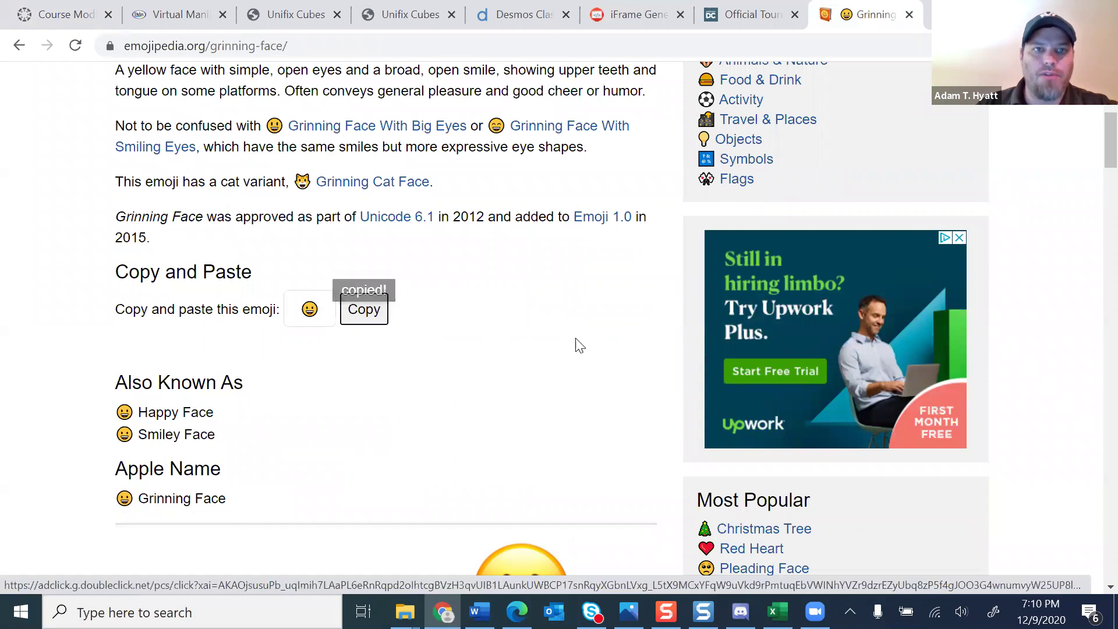
{"action": "scroll", "coordinate": [82, 78], "scroll_direction": "up", "scroll_amount": 6}
{"action": "left_click", "coordinate": [55, 14]}
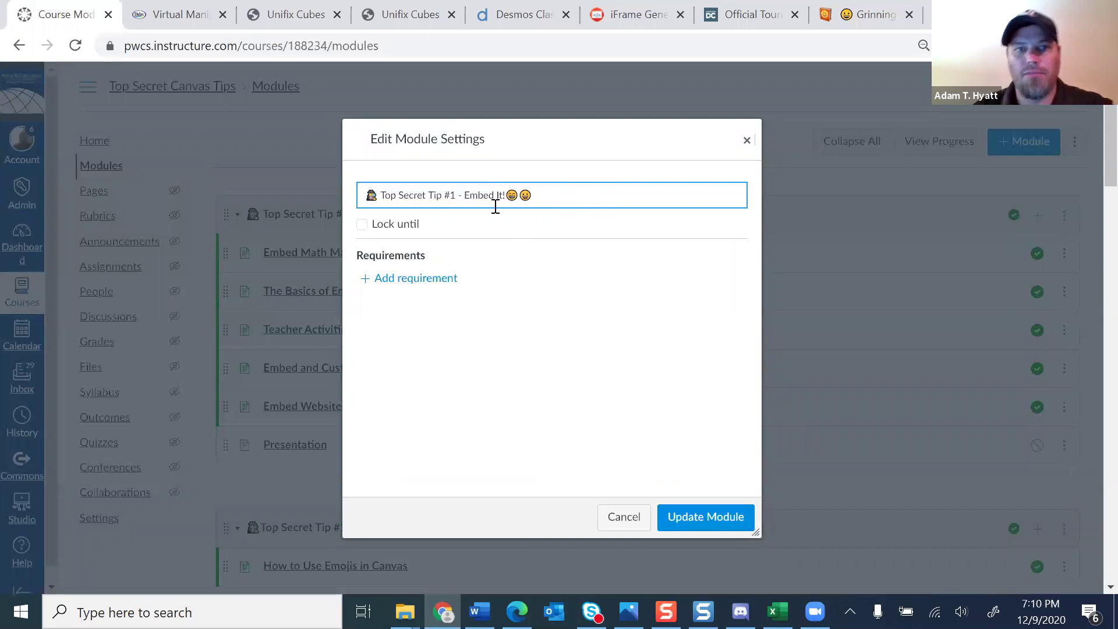
{"action": "left_click", "coordinate": [699, 518]}
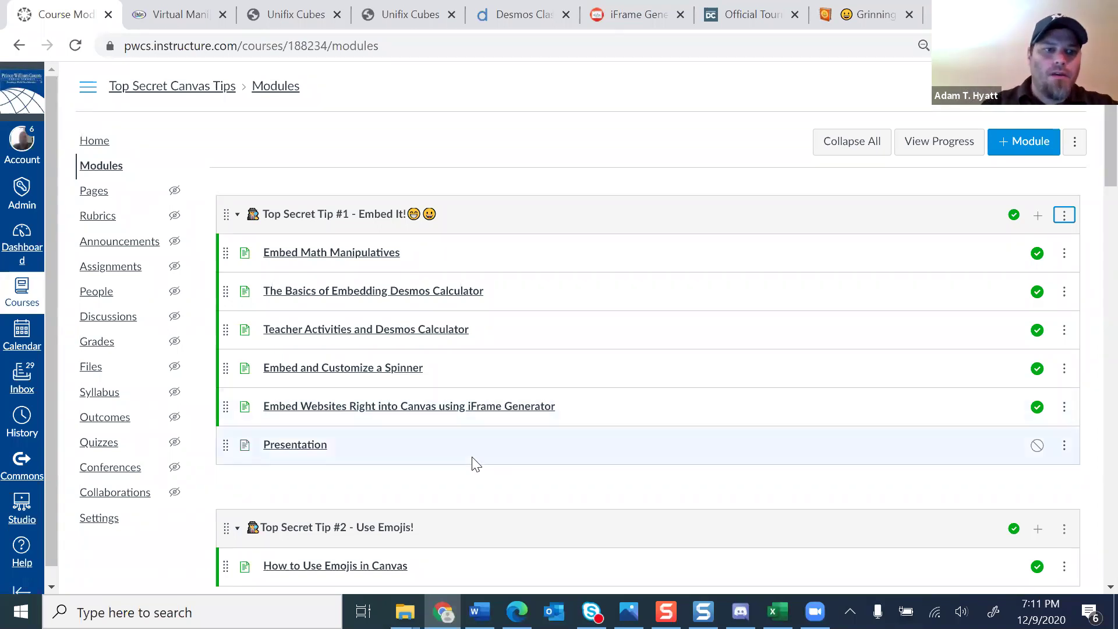
Open the Report Cards video from the Studio library, look at its details page, and return to the library.
{"action": "left_click", "coordinate": [29, 523]}
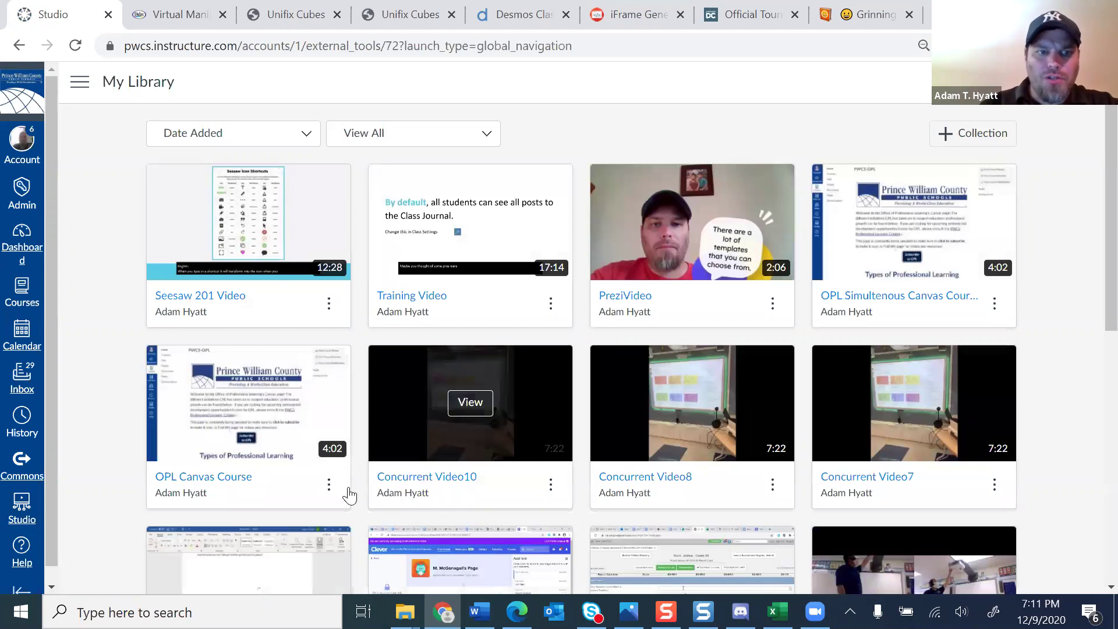
{"action": "scroll", "coordinate": [425, 491], "scroll_direction": "down", "scroll_amount": 3}
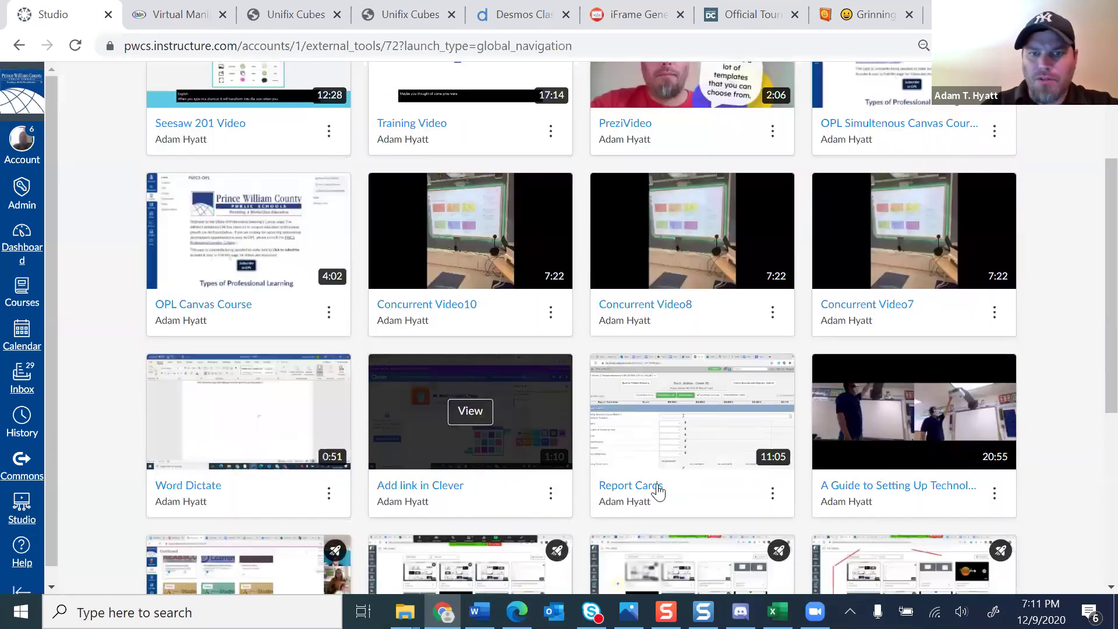
{"action": "left_click", "coordinate": [641, 492]}
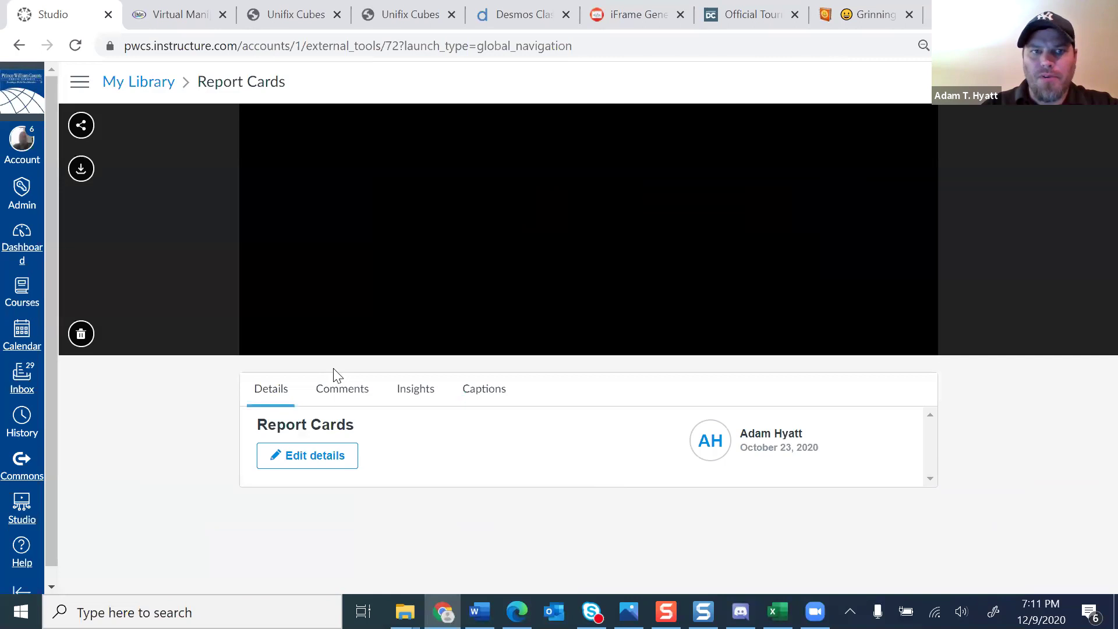
{"action": "left_click", "coordinate": [19, 45]}
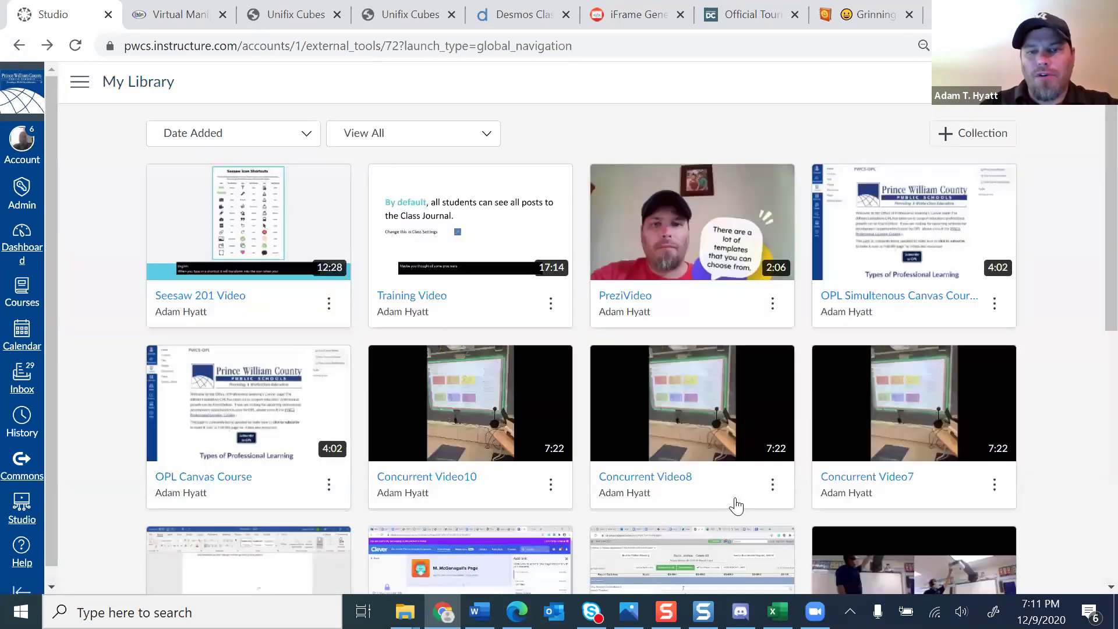
Create a video quiz titled "fsdfs" from the Report Cards video.
{"action": "scroll", "coordinate": [756, 506], "scroll_direction": "down", "scroll_amount": 2}
{"action": "scroll", "coordinate": [749, 511], "scroll_direction": "down", "scroll_amount": 2}
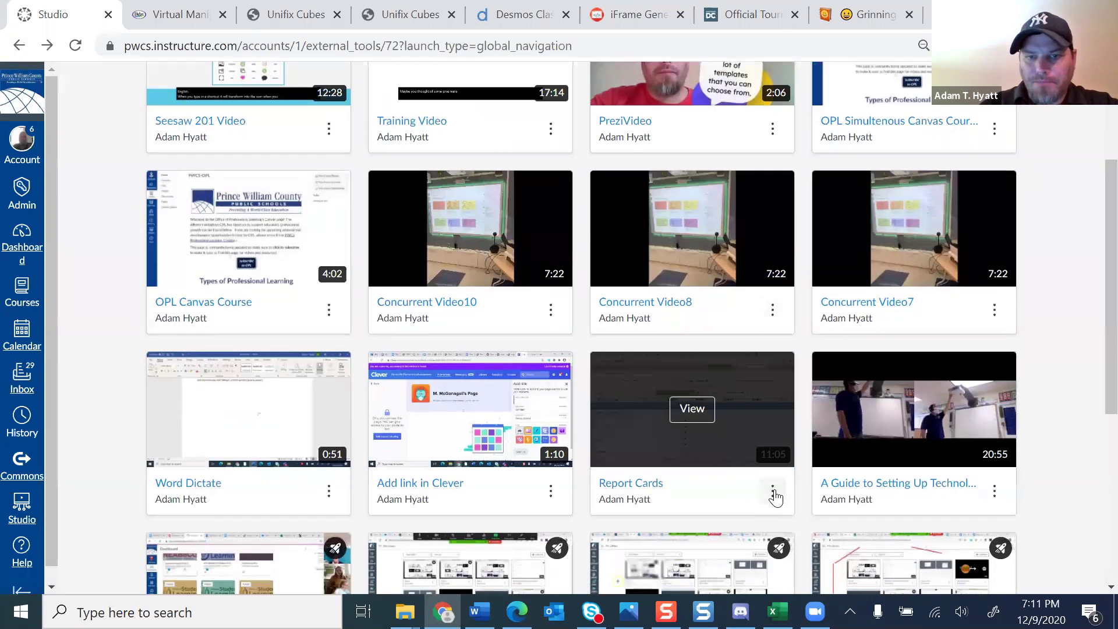
{"action": "left_click", "coordinate": [774, 494]}
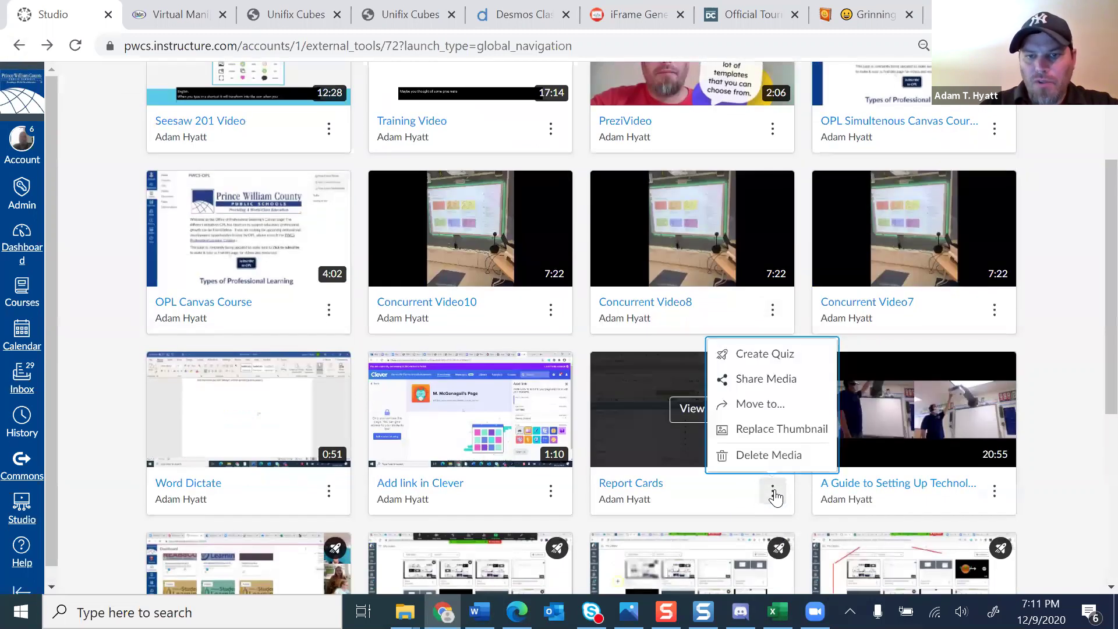
{"action": "left_click", "coordinate": [753, 360]}
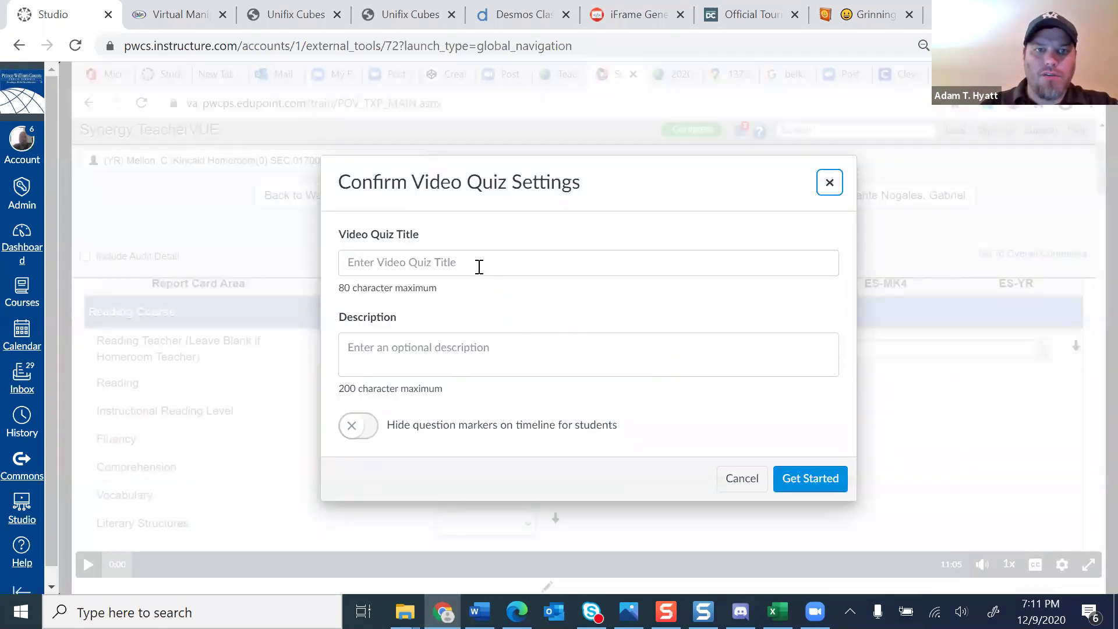
{"action": "left_click", "coordinate": [478, 267]}
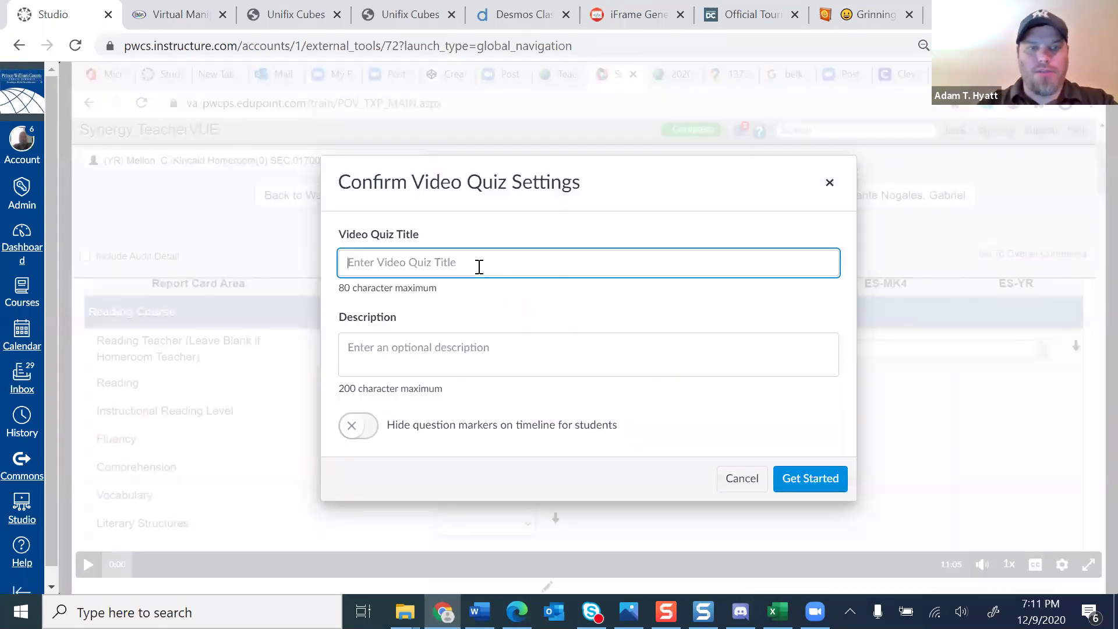
{"action": "type", "text": "fsdfs"}
{"action": "left_click", "coordinate": [809, 478]}
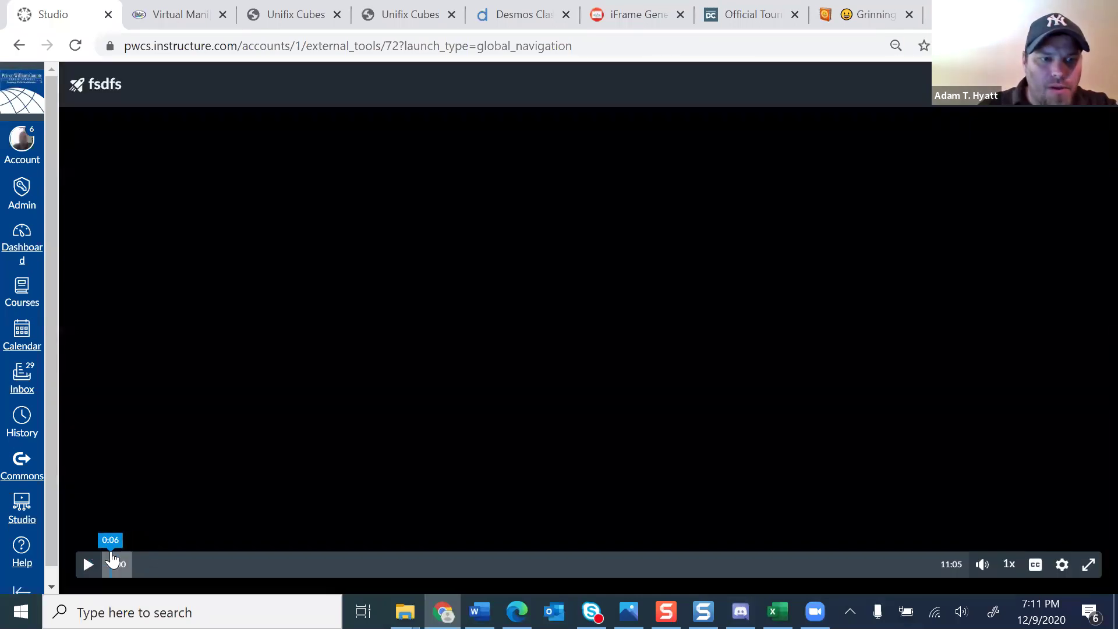
Start a multiple choice question at 0:07 in the video, examine its options and feedback fields, and discard the question.
{"action": "left_click", "coordinate": [112, 560]}
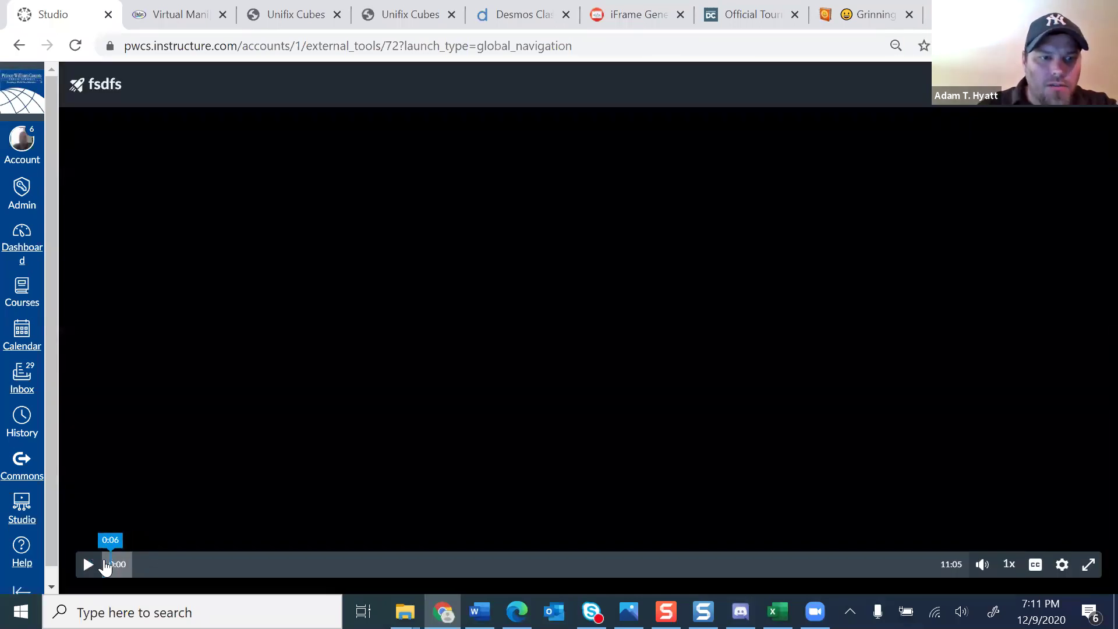
{"action": "mouse_move", "coordinate": [113, 558]}
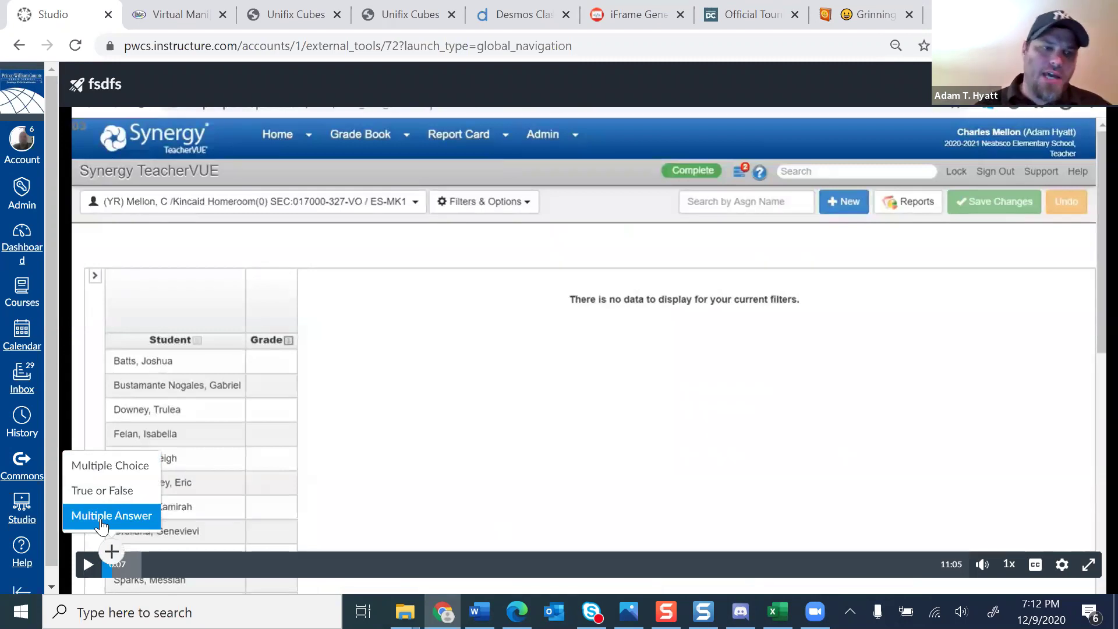
{"action": "left_click", "coordinate": [103, 478]}
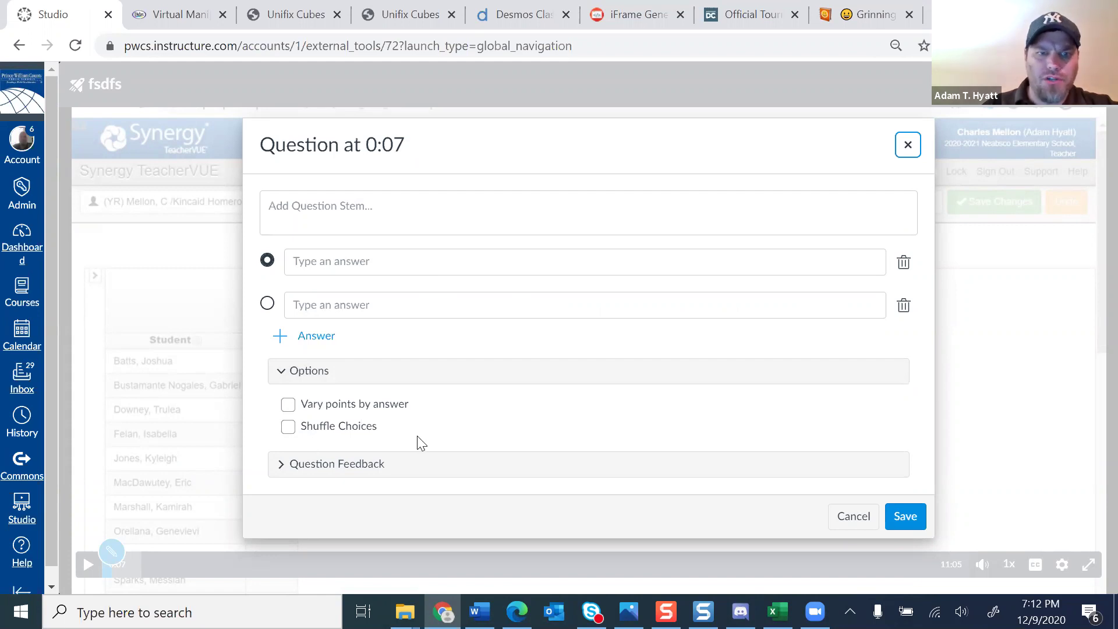
{"action": "left_click", "coordinate": [313, 466]}
{"action": "scroll", "coordinate": [443, 481], "scroll_direction": "down", "scroll_amount": 2}
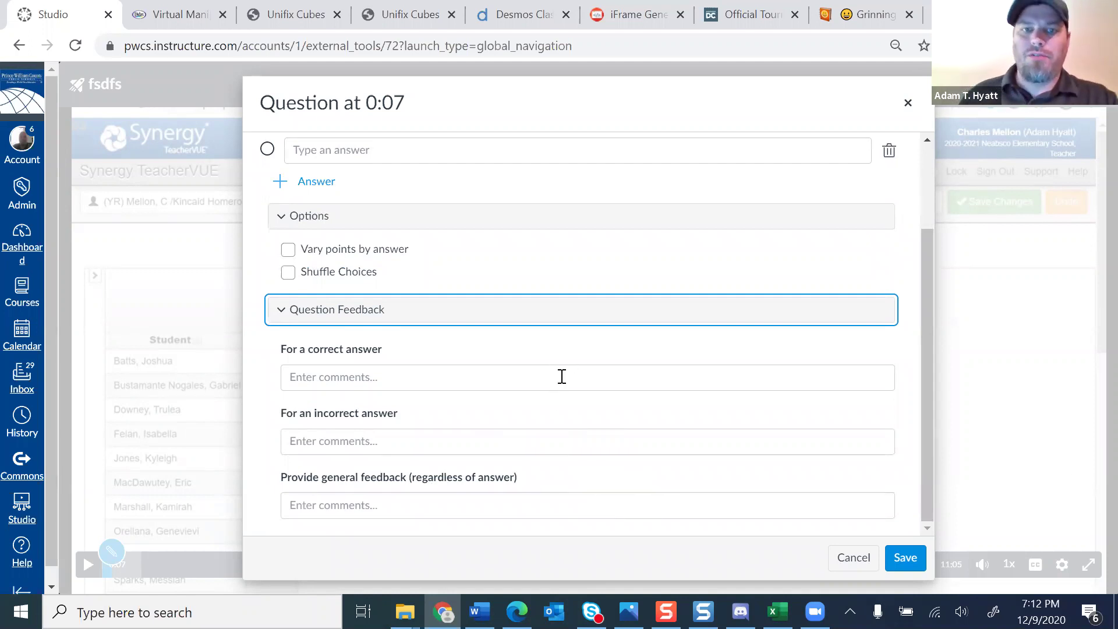
{"action": "left_click", "coordinate": [847, 560]}
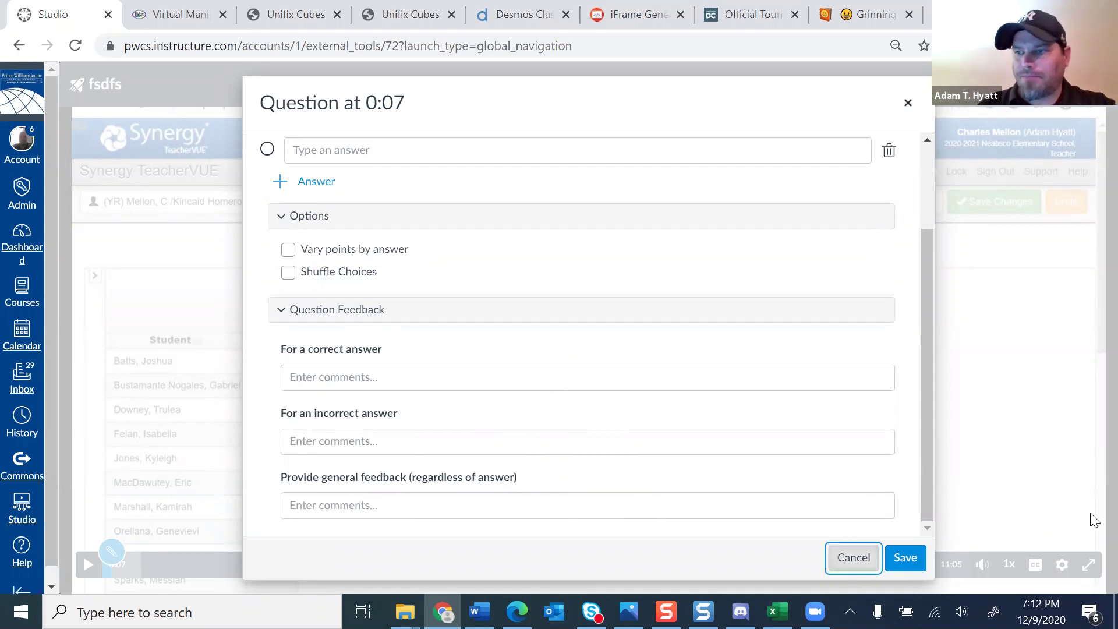
{"action": "left_click", "coordinate": [728, 384]}
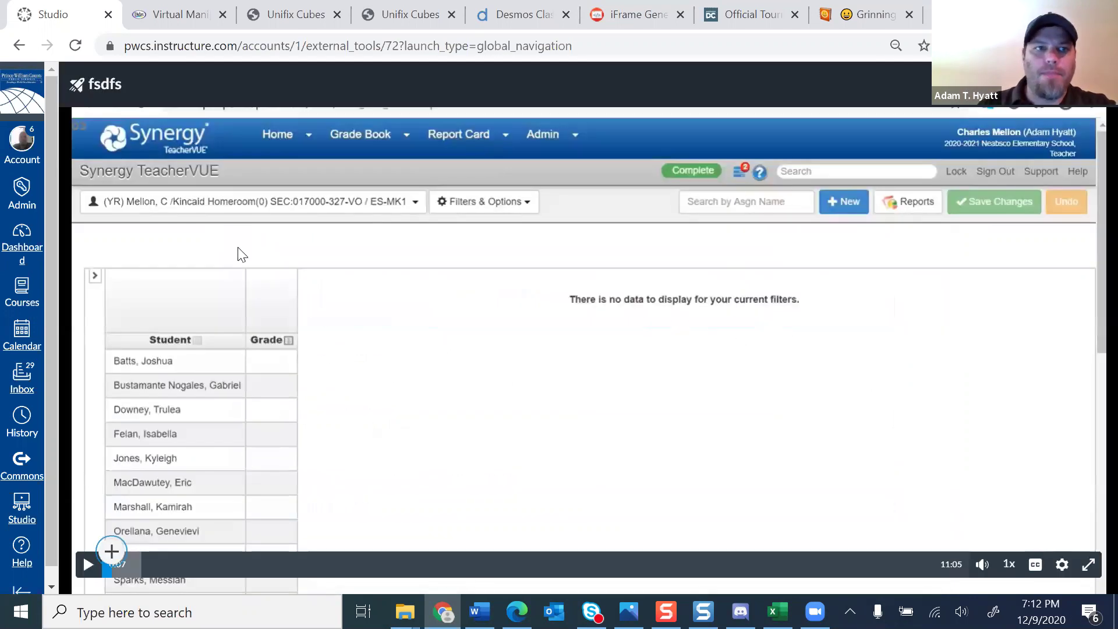
Leave the quiz editor for the dashboard, find the course Top Secret Canvas Tips Revealed!, and open its modules.
{"action": "left_click", "coordinate": [22, 245]}
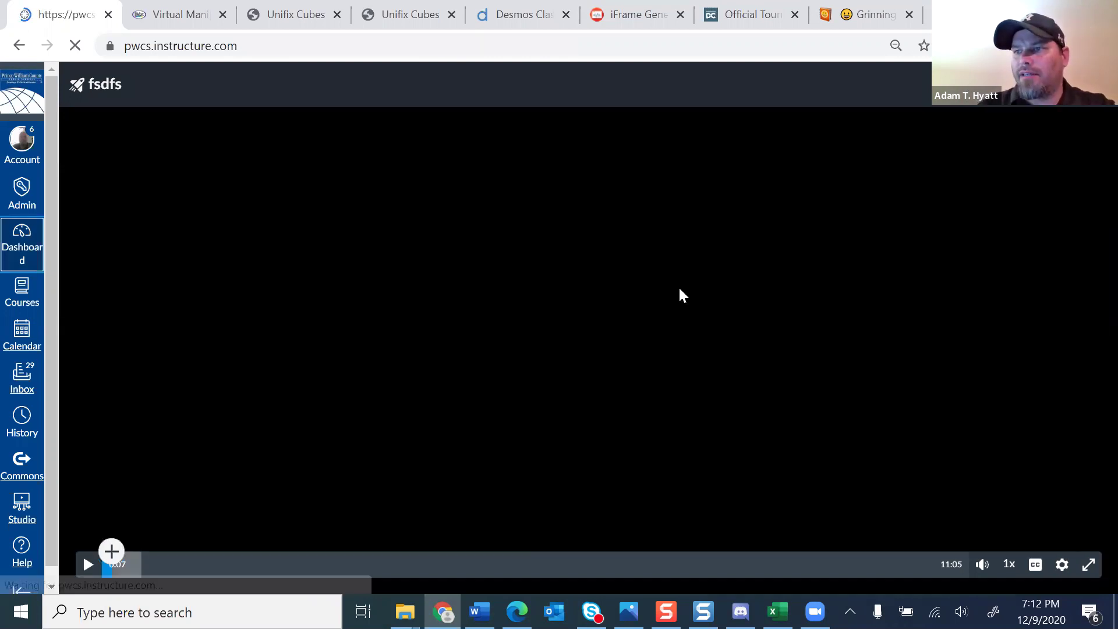
{"action": "scroll", "coordinate": [483, 353], "scroll_direction": "down", "scroll_amount": 10}
{"action": "scroll", "coordinate": [483, 359], "scroll_direction": "down", "scroll_amount": 5}
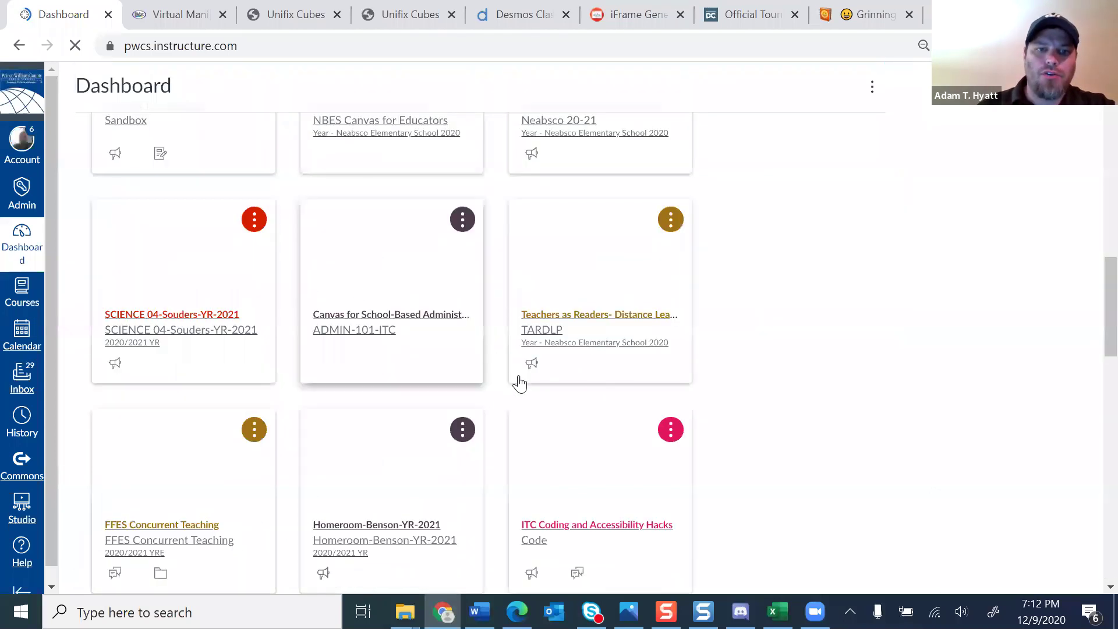
{"action": "scroll", "coordinate": [513, 389], "scroll_direction": "down", "scroll_amount": 9}
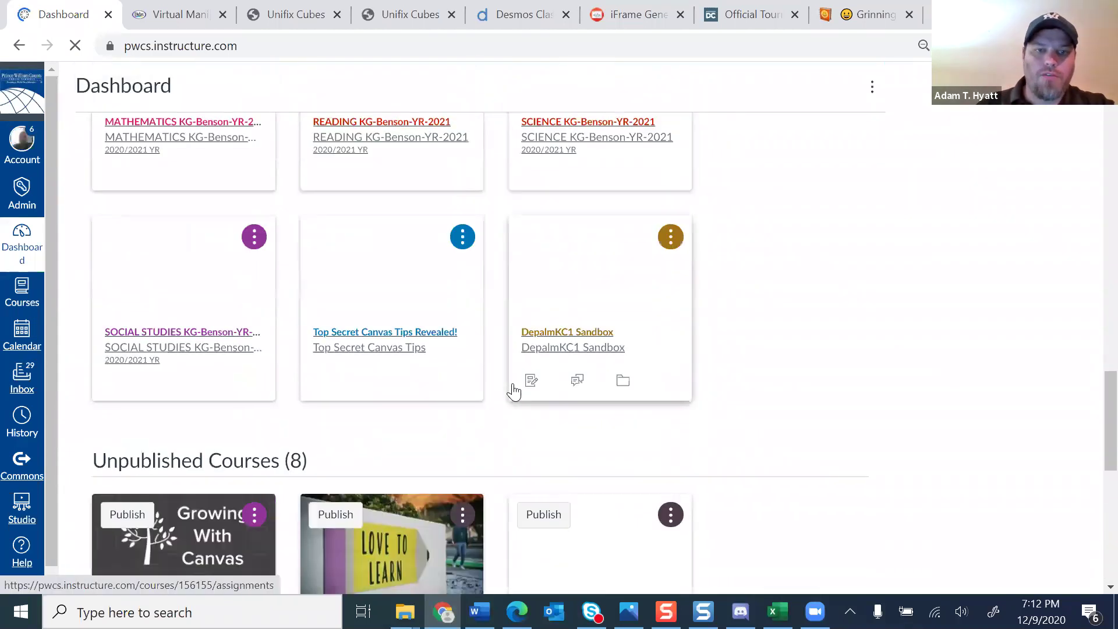
{"action": "scroll", "coordinate": [511, 395], "scroll_direction": "down", "scroll_amount": 6}
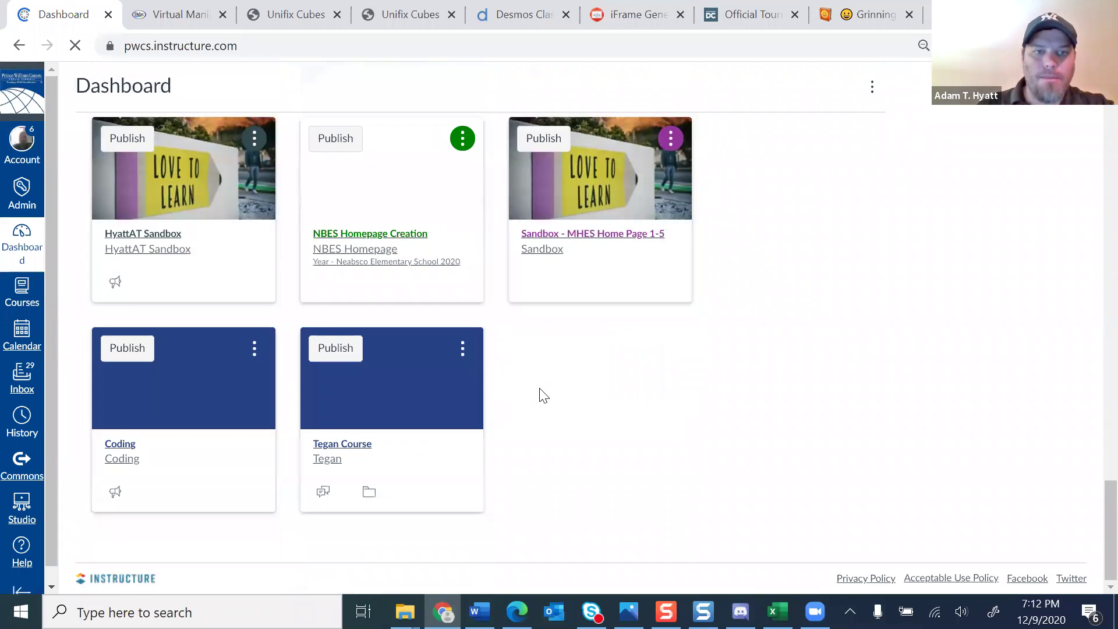
{"action": "scroll", "coordinate": [539, 396], "scroll_direction": "up", "scroll_amount": 15}
{"action": "scroll", "coordinate": [540, 396], "scroll_direction": "up", "scroll_amount": 13}
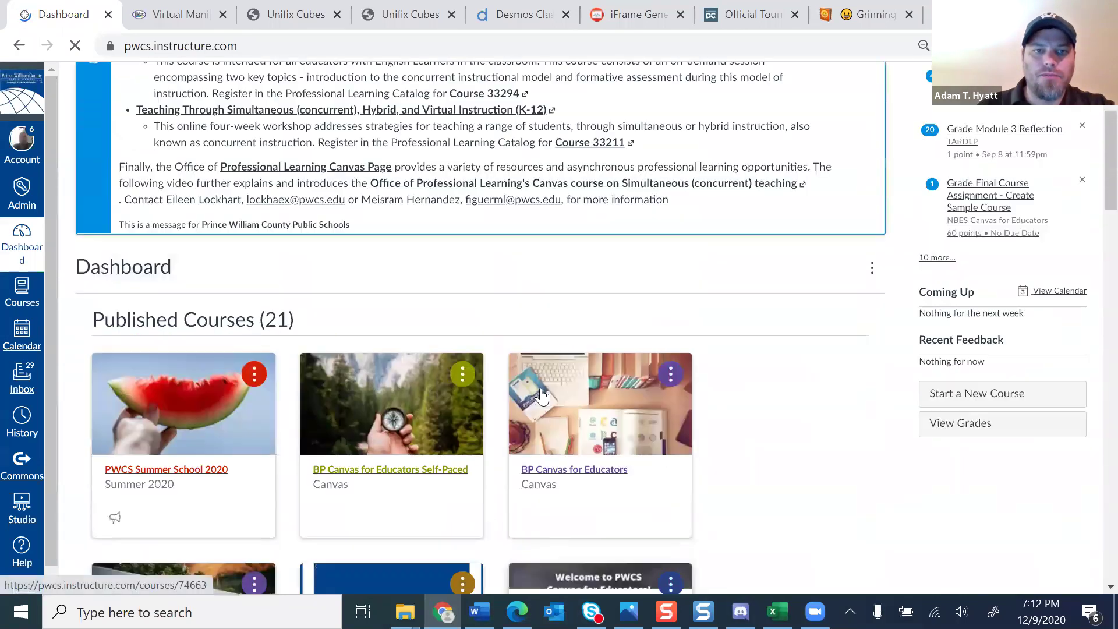
{"action": "scroll", "coordinate": [540, 398], "scroll_direction": "down", "scroll_amount": 5}
{"action": "scroll", "coordinate": [540, 397], "scroll_direction": "down", "scroll_amount": 15}
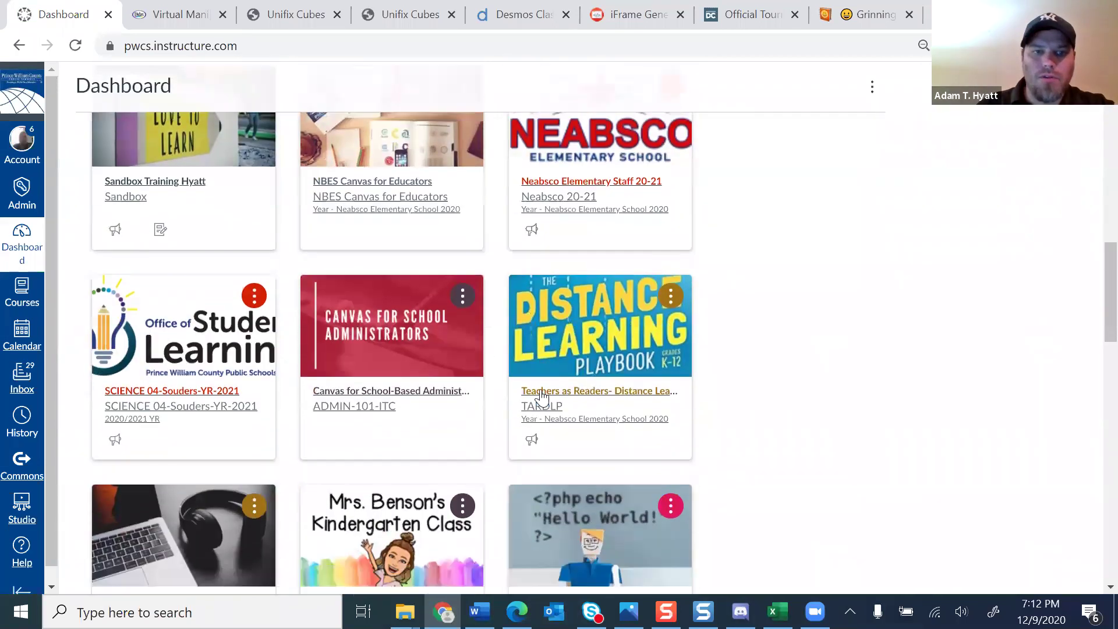
{"action": "scroll", "coordinate": [544, 396], "scroll_direction": "down", "scroll_amount": 4}
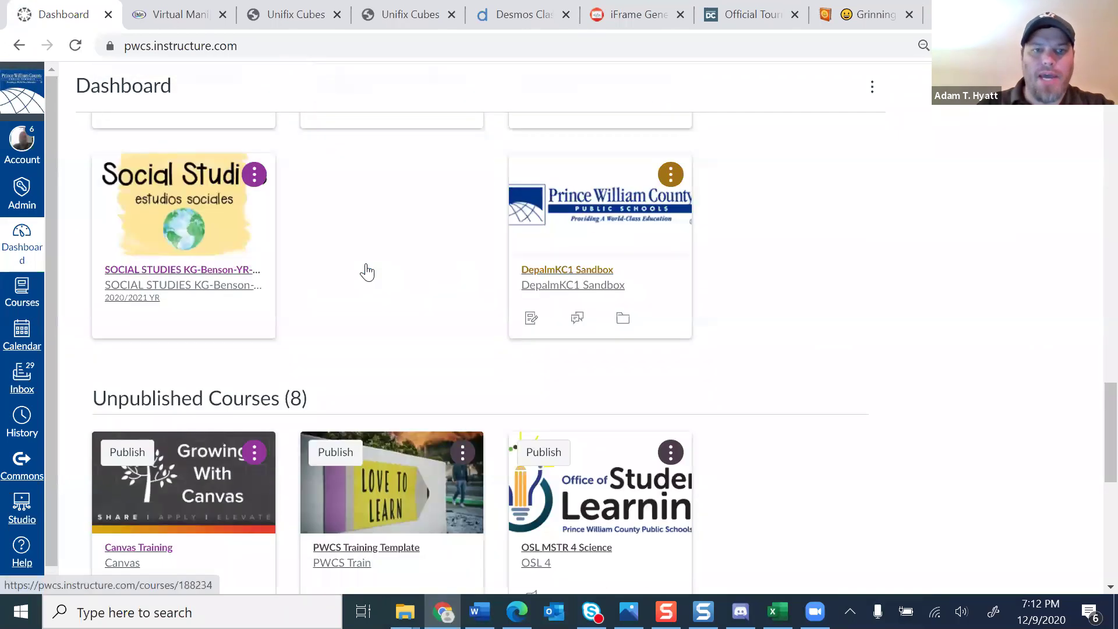
{"action": "scroll", "coordinate": [586, 427], "scroll_direction": "up", "scroll_amount": 19}
{"action": "left_click", "coordinate": [233, 283]}
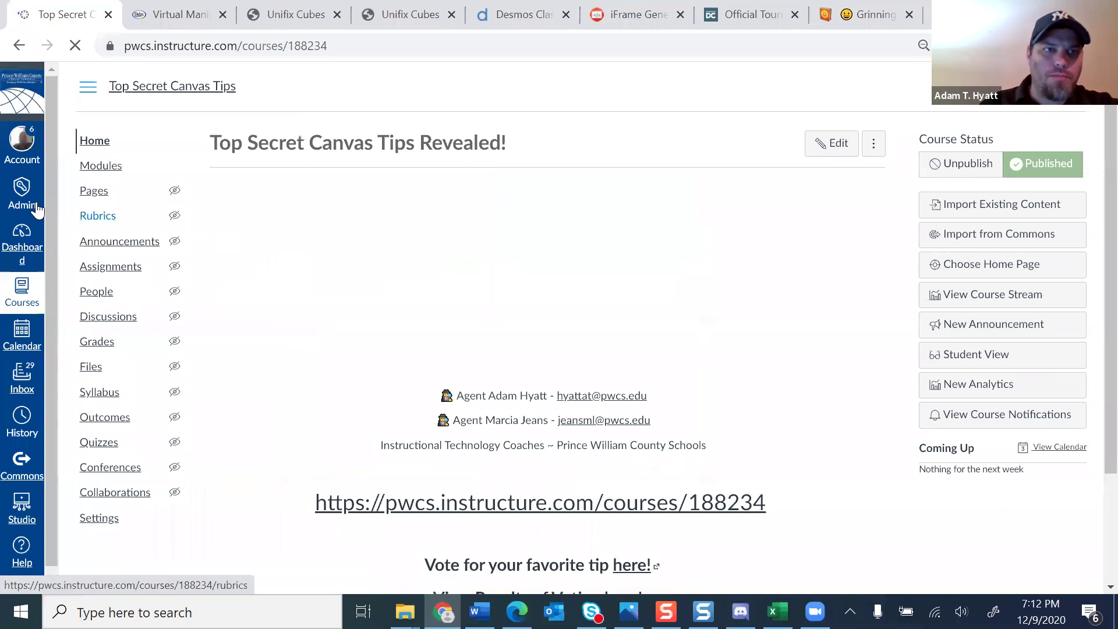
{"action": "left_click", "coordinate": [117, 170]}
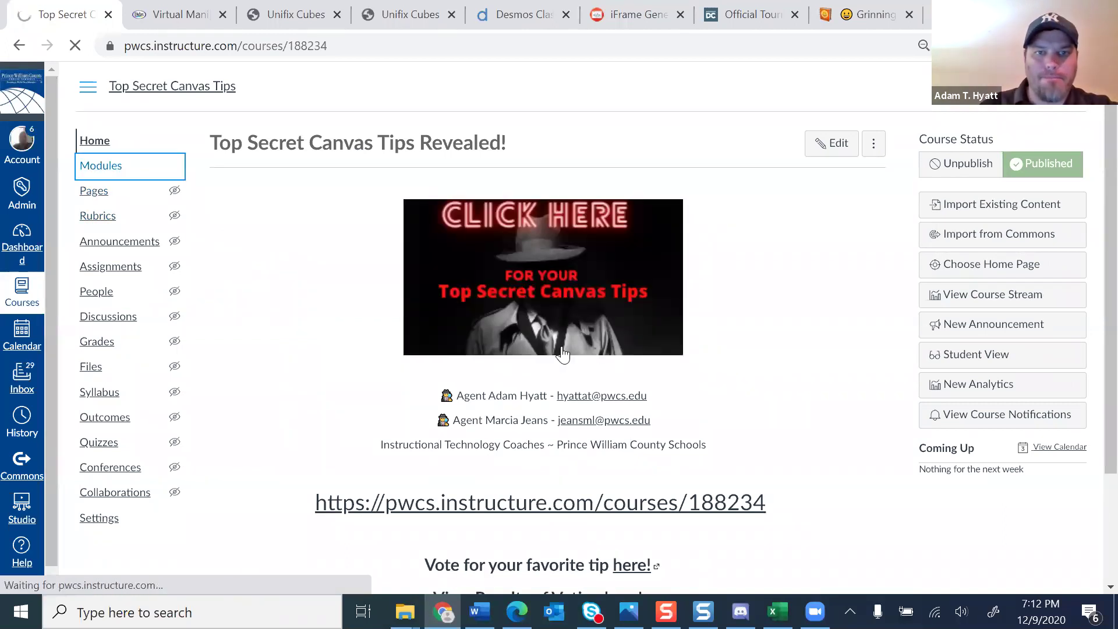
Delete the module named Delete at the end of the Top Secret Canvas Tips module list.
{"action": "scroll", "coordinate": [749, 378], "scroll_direction": "down", "scroll_amount": 12}
{"action": "scroll", "coordinate": [749, 378], "scroll_direction": "down", "scroll_amount": 20}
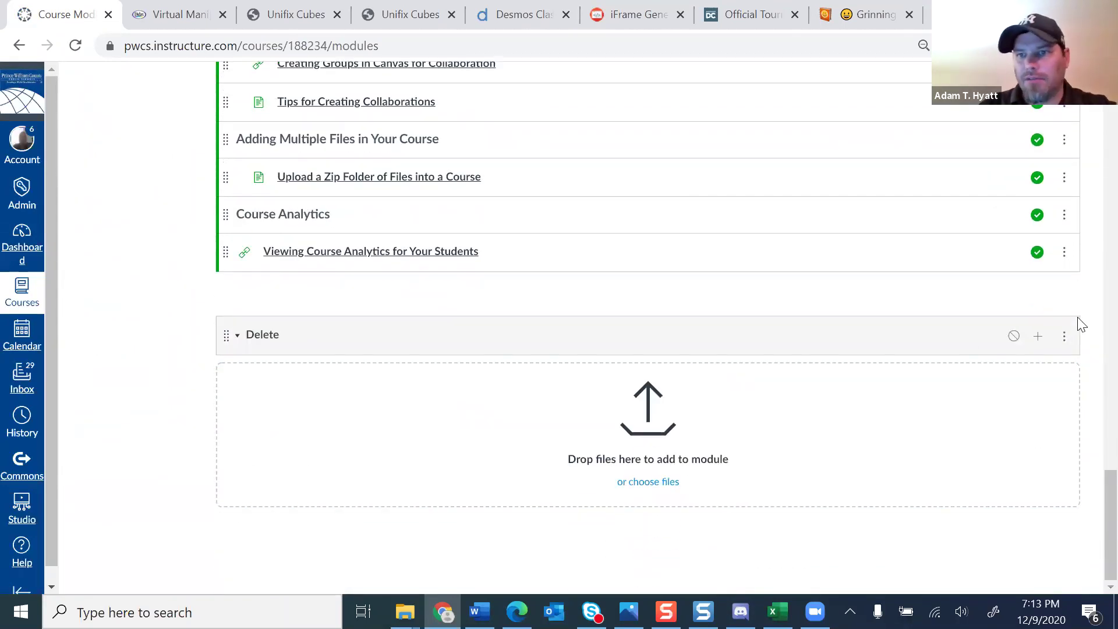
{"action": "left_click", "coordinate": [1064, 336]}
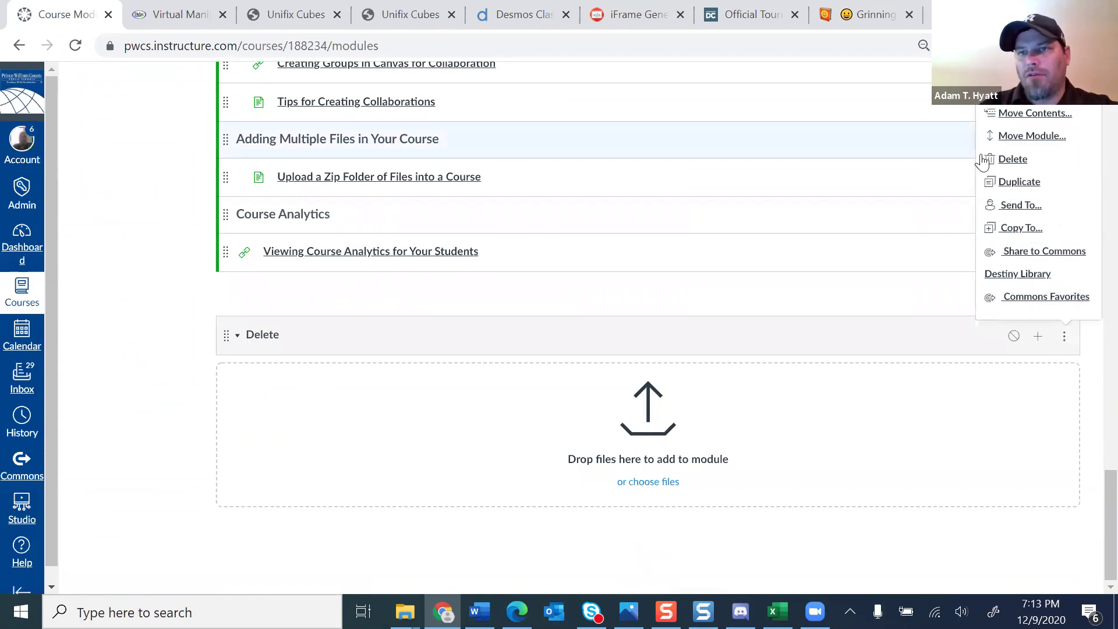
{"action": "left_click", "coordinate": [1004, 159]}
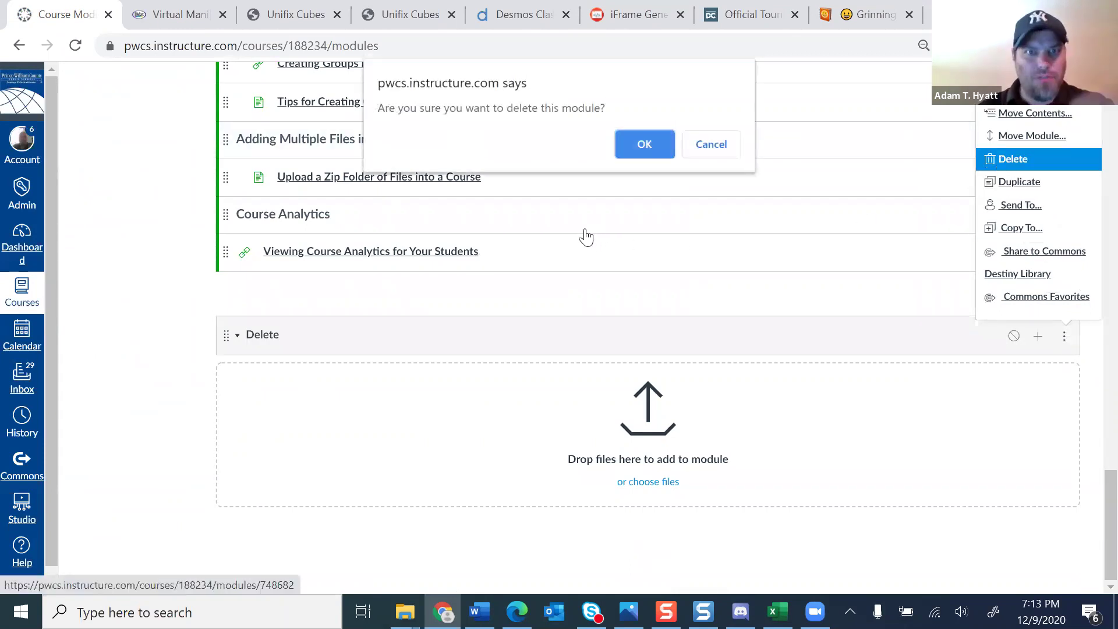
{"action": "left_click", "coordinate": [633, 141]}
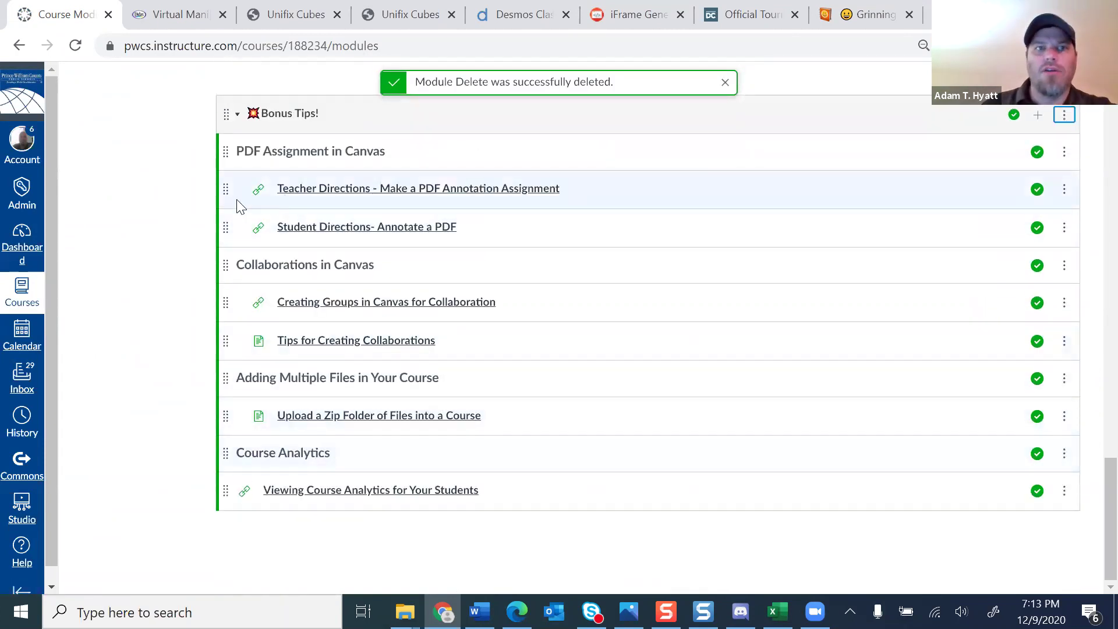
Open the course's Restore Deleted Items page by replacing "modules" with "undelete" in the course's web address.
{"action": "scroll", "coordinate": [239, 201], "scroll_direction": "up", "scroll_amount": 5}
{"action": "left_click", "coordinate": [387, 45]}
{"action": "key", "text": "End"}
{"action": "key", "text": "BackSpace"}
{"action": "key", "text": "BackSpace"}
{"action": "key", "text": "BackSpace"}
{"action": "key", "text": "BackSpace"}
{"action": "key", "text": "BackSpace"}
{"action": "key", "text": "BackSpace"}
{"action": "key", "text": "BackSpace"}
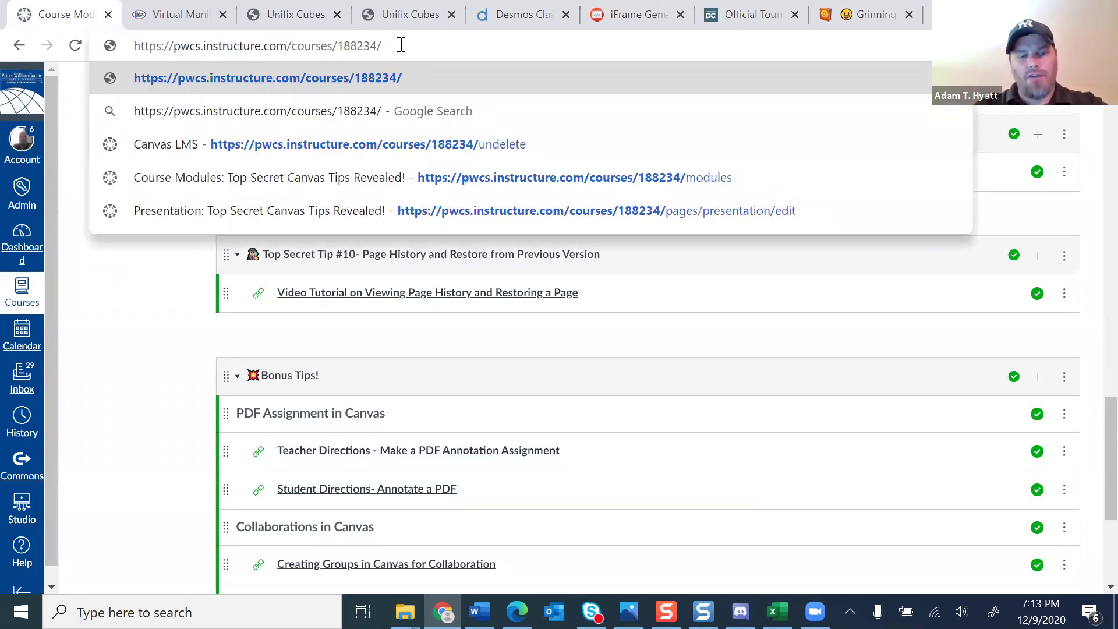
{"action": "type", "text": "undelete"}
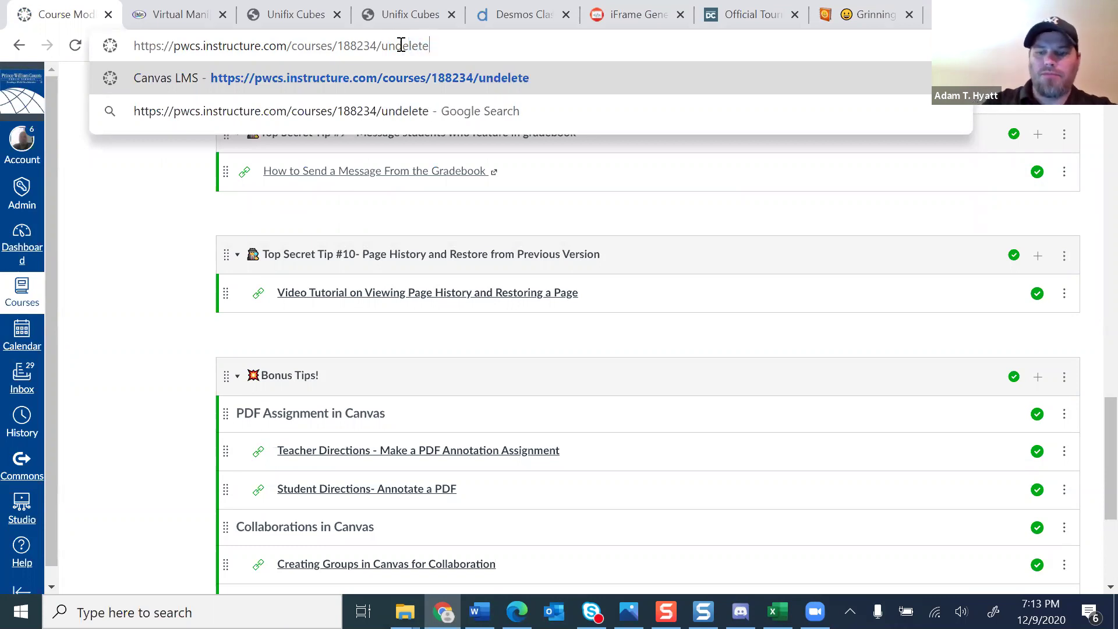
{"action": "key", "text": "Return"}
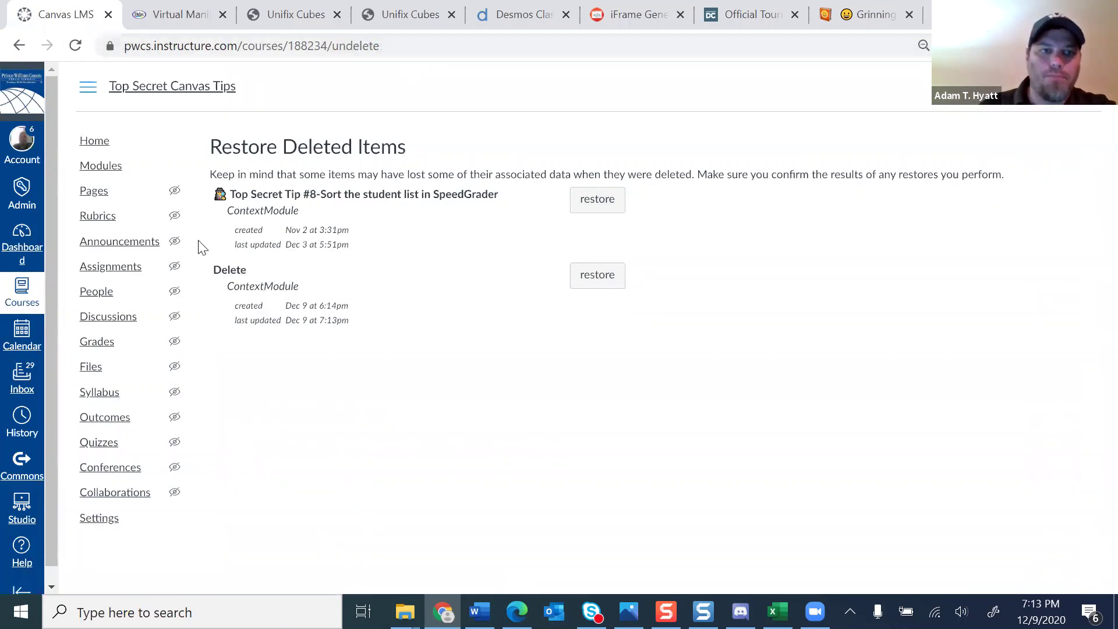
Restore the deleted module named Delete and look for it in the course's module list.
{"action": "left_click", "coordinate": [594, 283]}
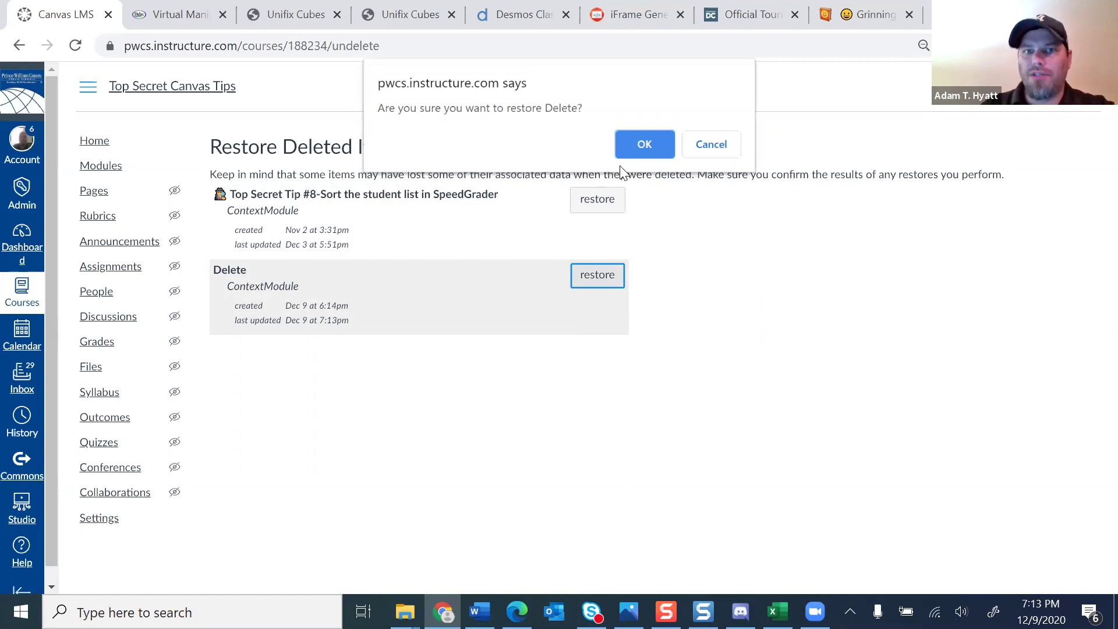
{"action": "left_click", "coordinate": [638, 145]}
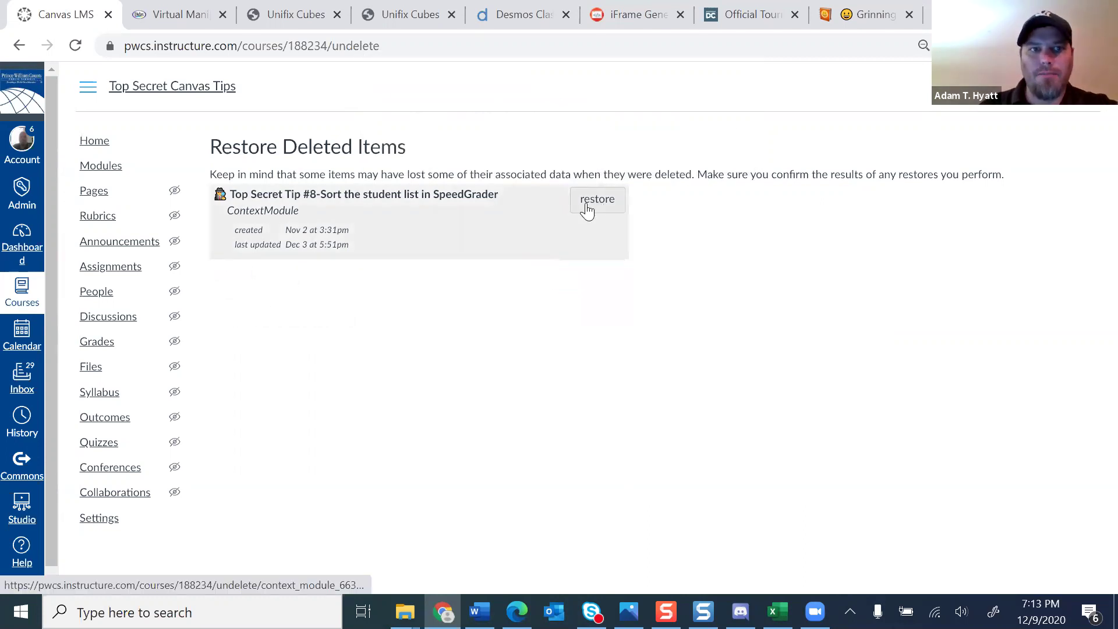
{"action": "left_click", "coordinate": [101, 168]}
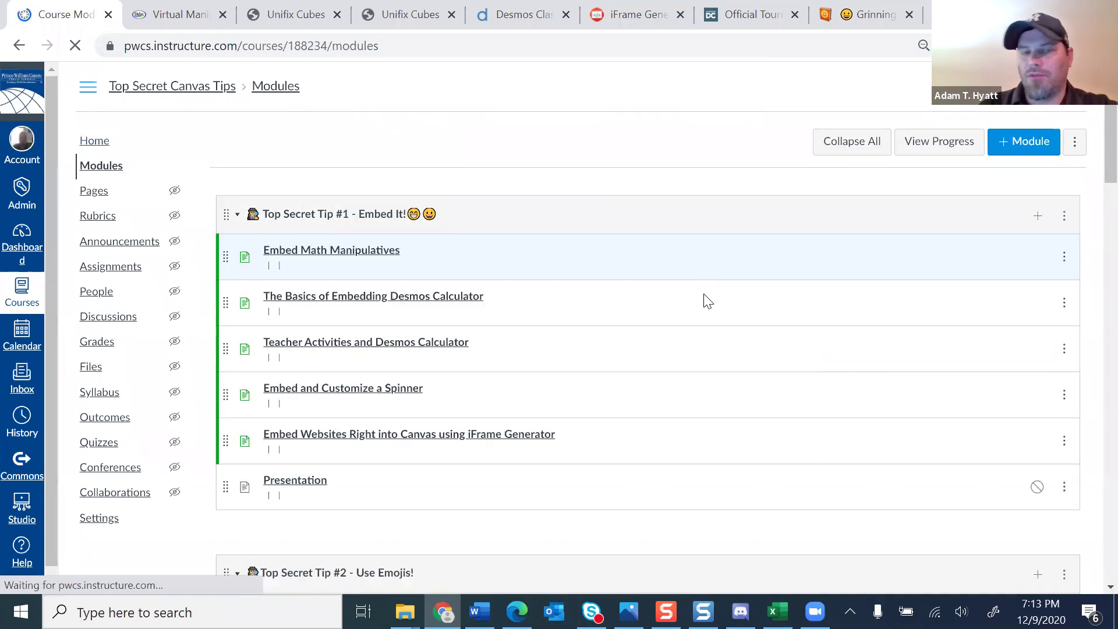
{"action": "scroll", "coordinate": [693, 315], "scroll_direction": "down", "scroll_amount": 15}
{"action": "scroll", "coordinate": [702, 328], "scroll_direction": "down", "scroll_amount": 15}
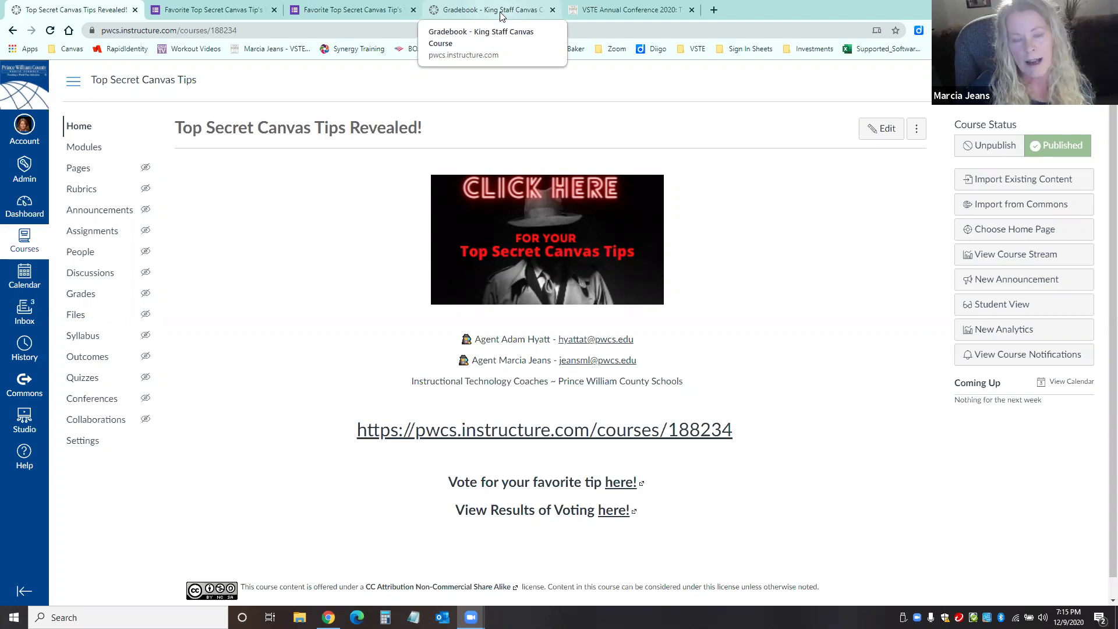
Go from the King Staff Canvas Course gradebook to the course's assignments and open the Lexia Academy assignment.
{"action": "key", "text": "ctrl+4"}
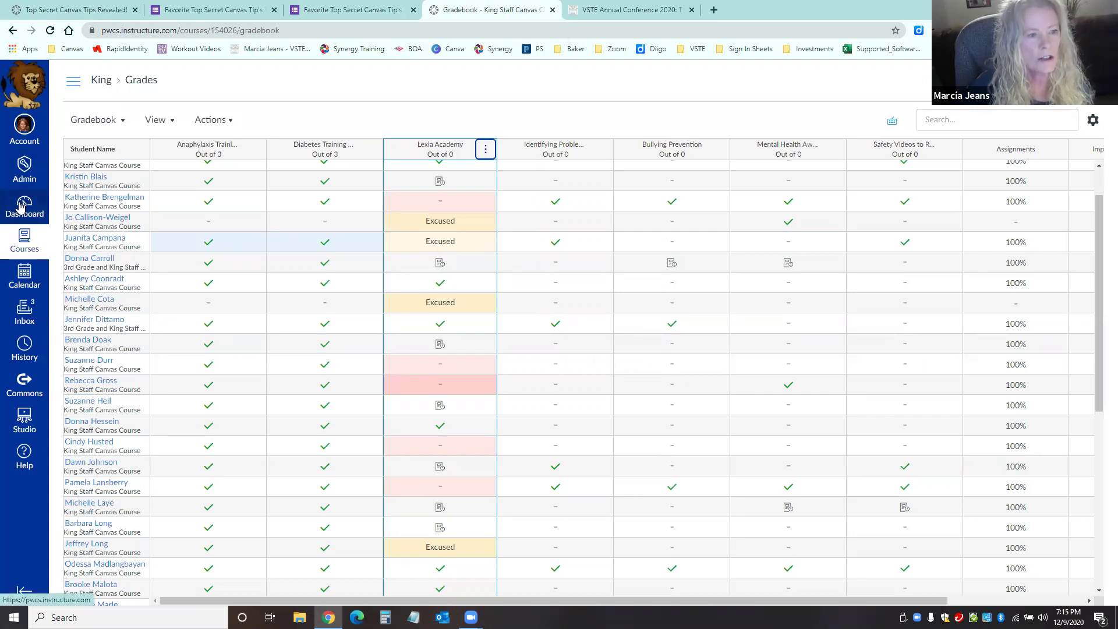
{"action": "left_click", "coordinate": [101, 80]}
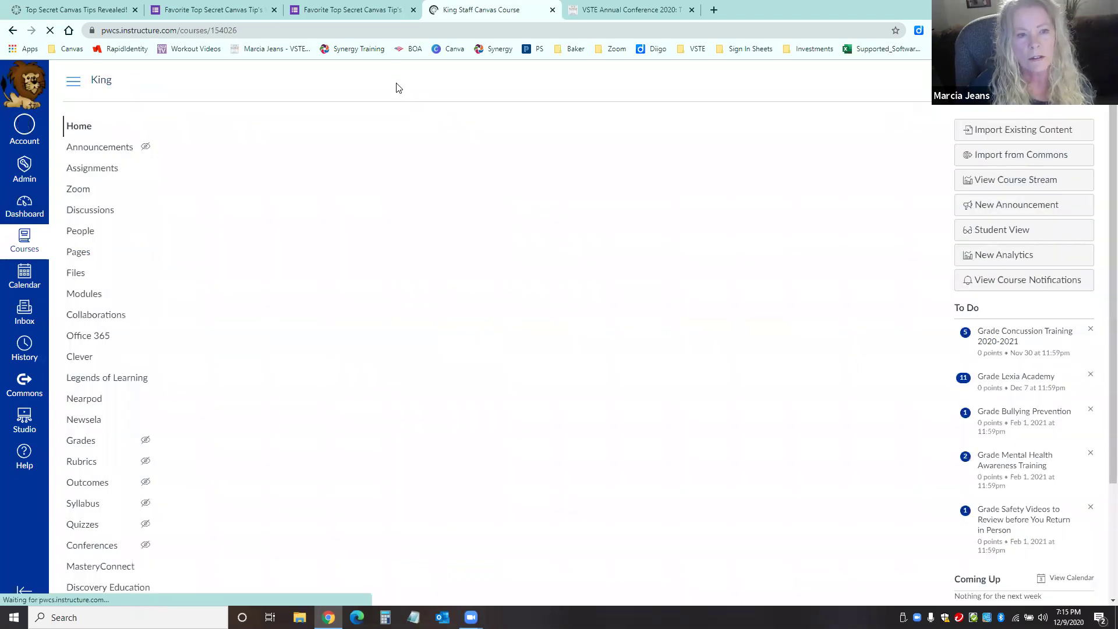
{"action": "left_click", "coordinate": [110, 169]}
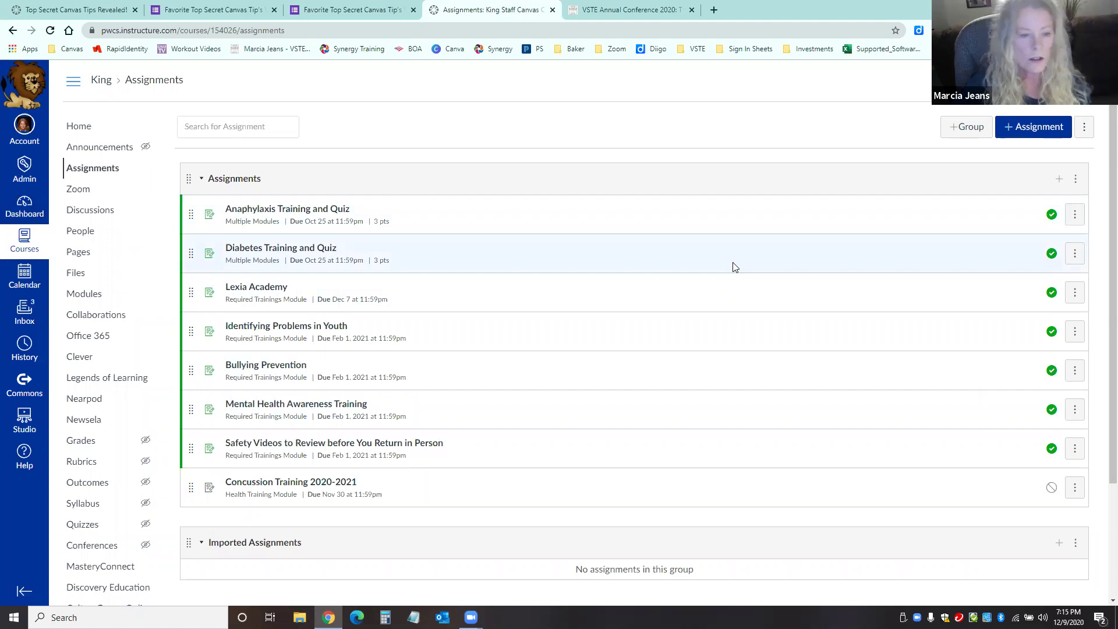
{"action": "scroll", "coordinate": [733, 267], "scroll_direction": "down", "scroll_amount": 1}
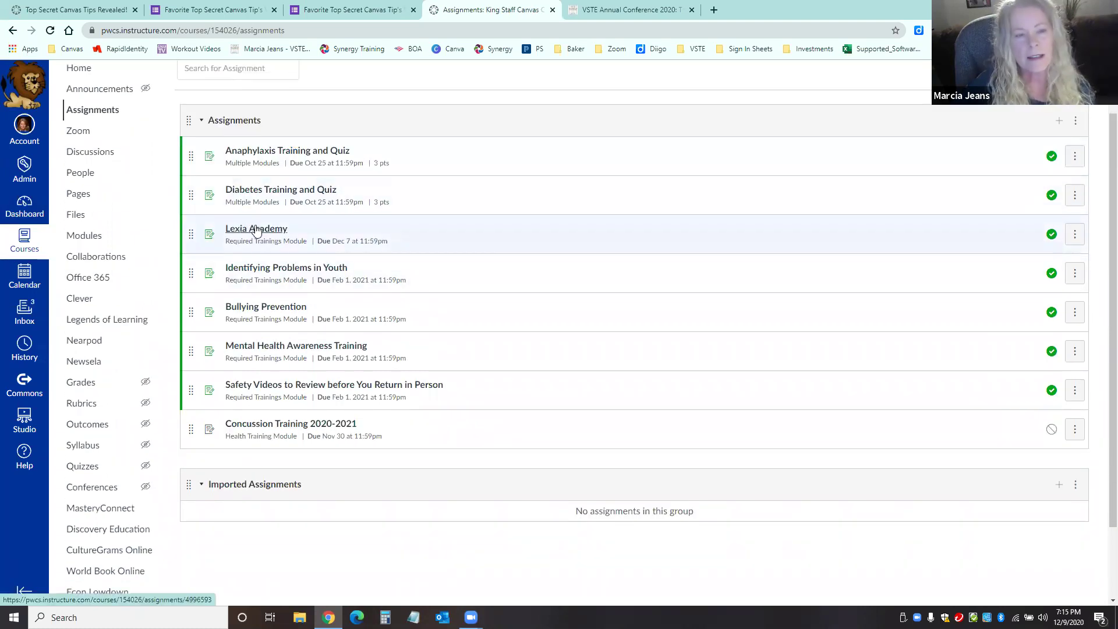
{"action": "left_click", "coordinate": [255, 230]}
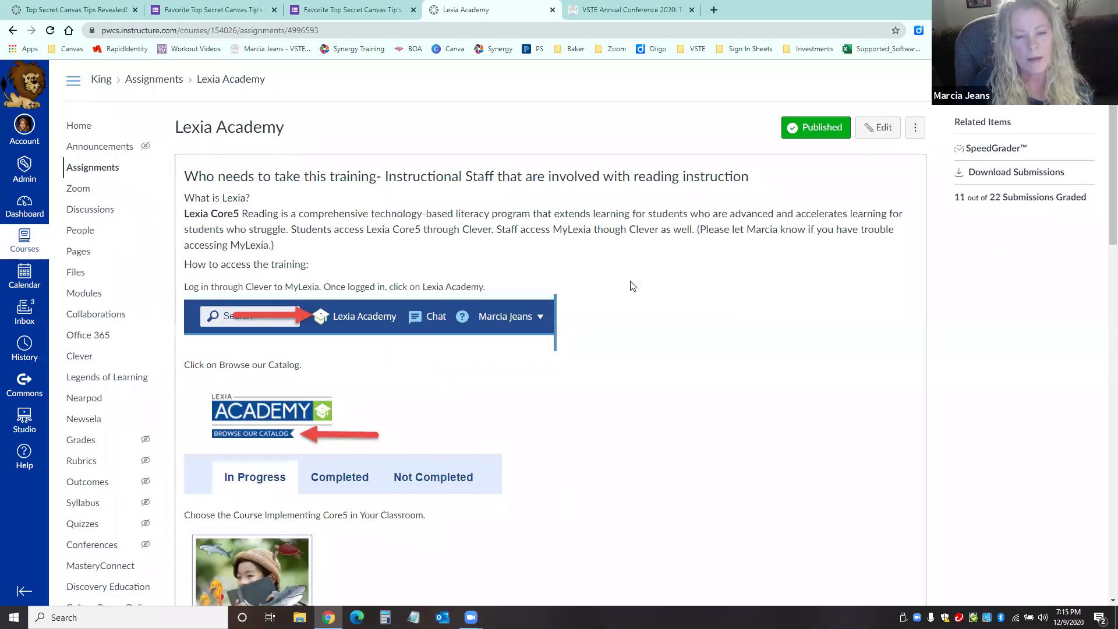
{"action": "scroll", "coordinate": [634, 280], "scroll_direction": "down", "scroll_amount": 1}
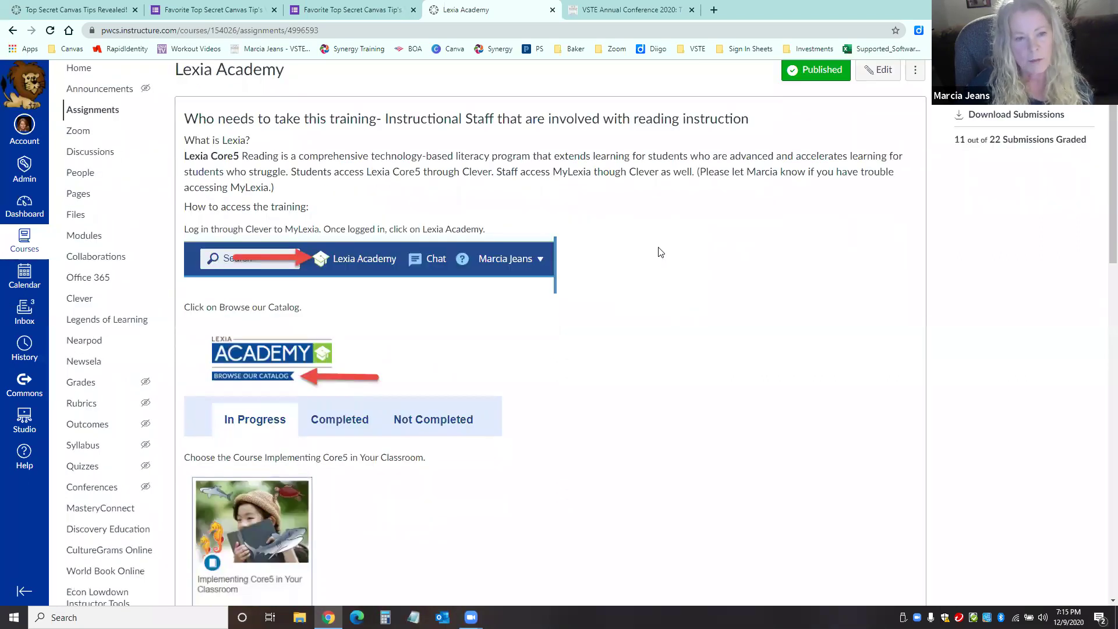
{"action": "scroll", "coordinate": [660, 251], "scroll_direction": "up", "scroll_amount": 1}
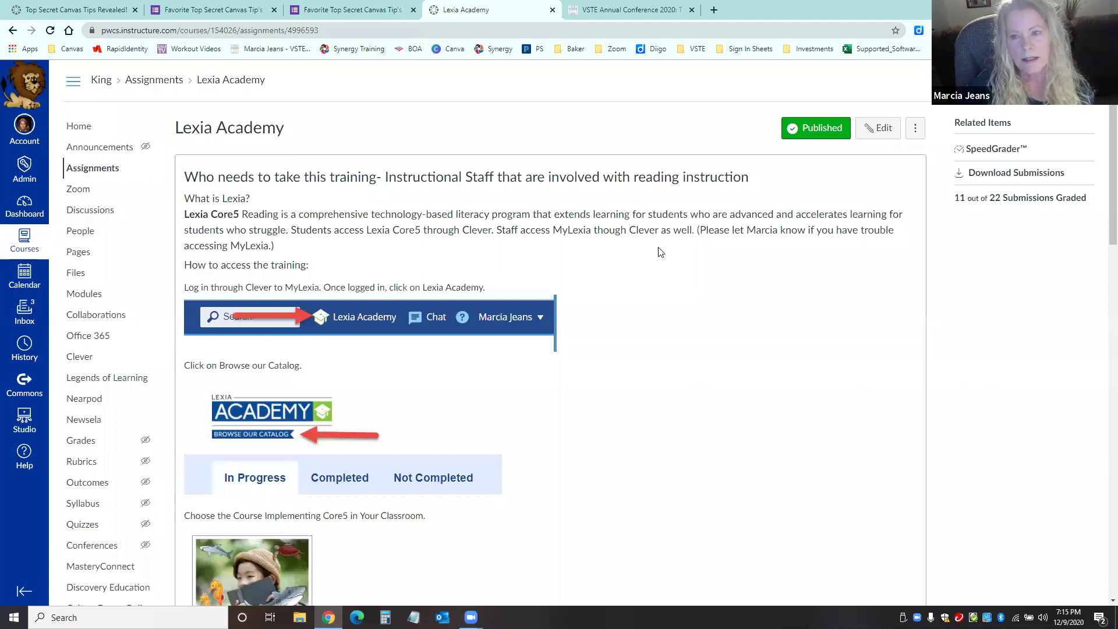
Edit the Lexia Academy assignment and add a second assignment group for the first student in the list.
{"action": "left_click", "coordinate": [882, 134]}
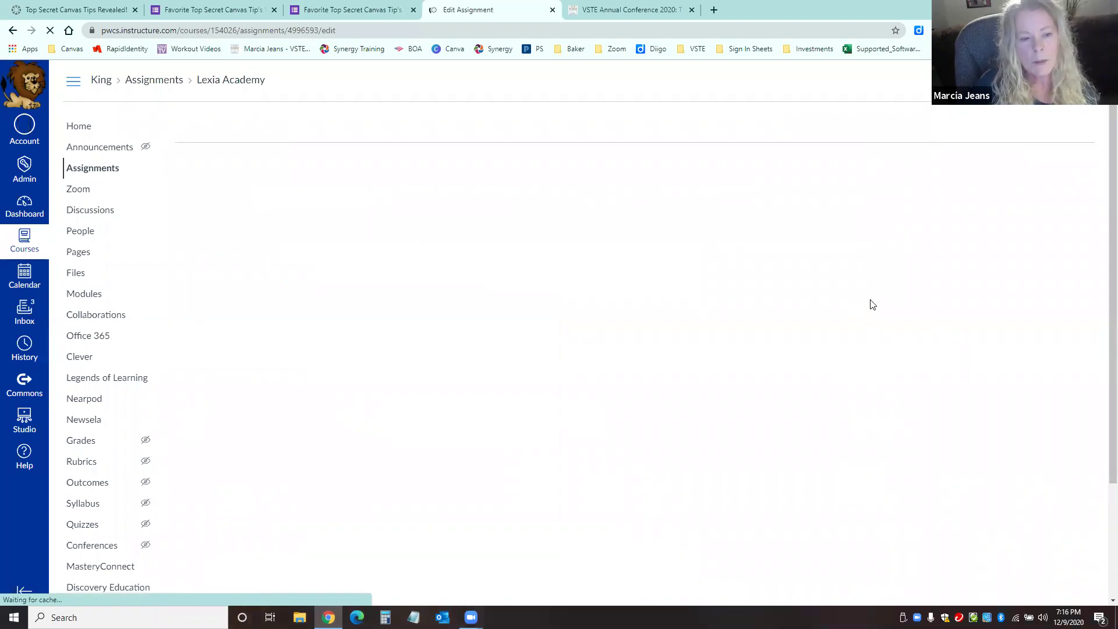
{"action": "scroll", "coordinate": [912, 312], "scroll_direction": "down", "scroll_amount": 5}
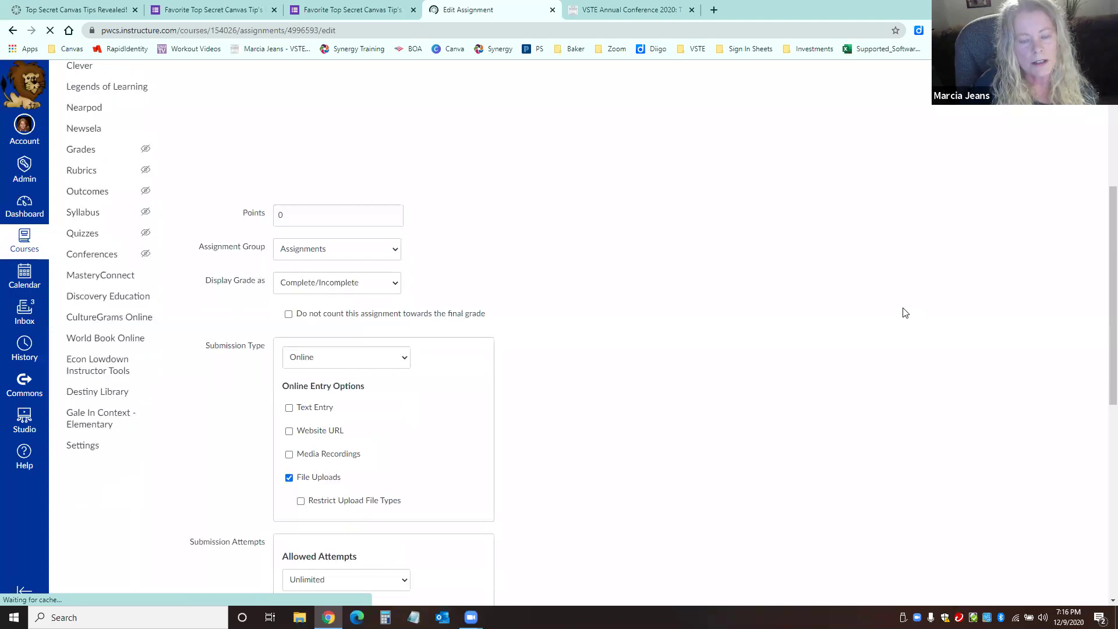
{"action": "scroll", "coordinate": [905, 313], "scroll_direction": "down", "scroll_amount": 8}
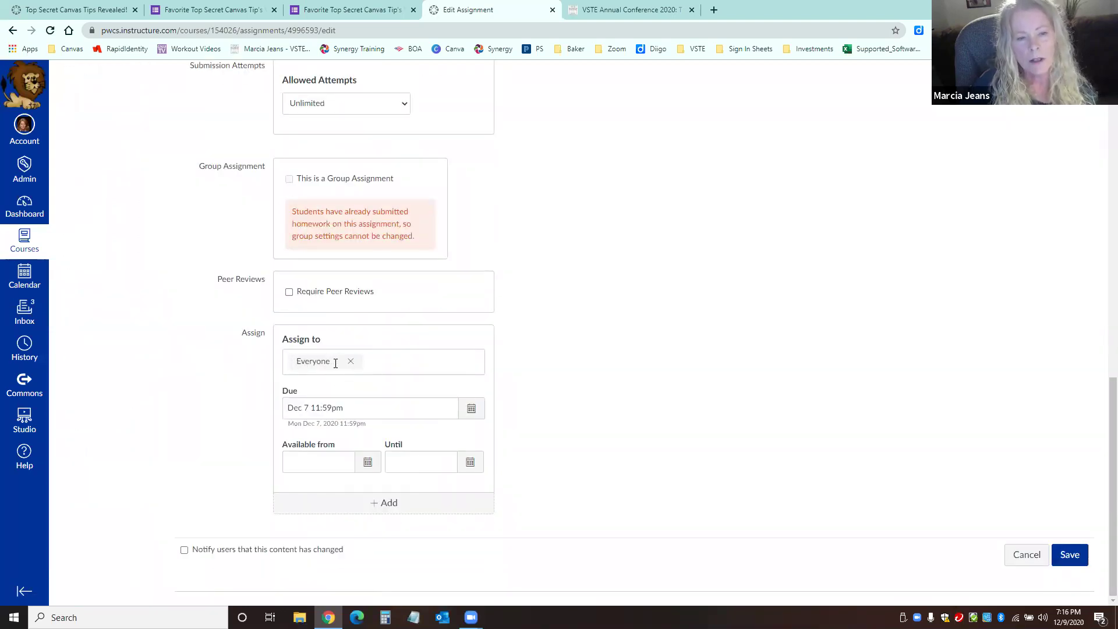
{"action": "left_click", "coordinate": [385, 504]}
{"action": "scroll", "coordinate": [811, 405], "scroll_direction": "down", "scroll_amount": 3}
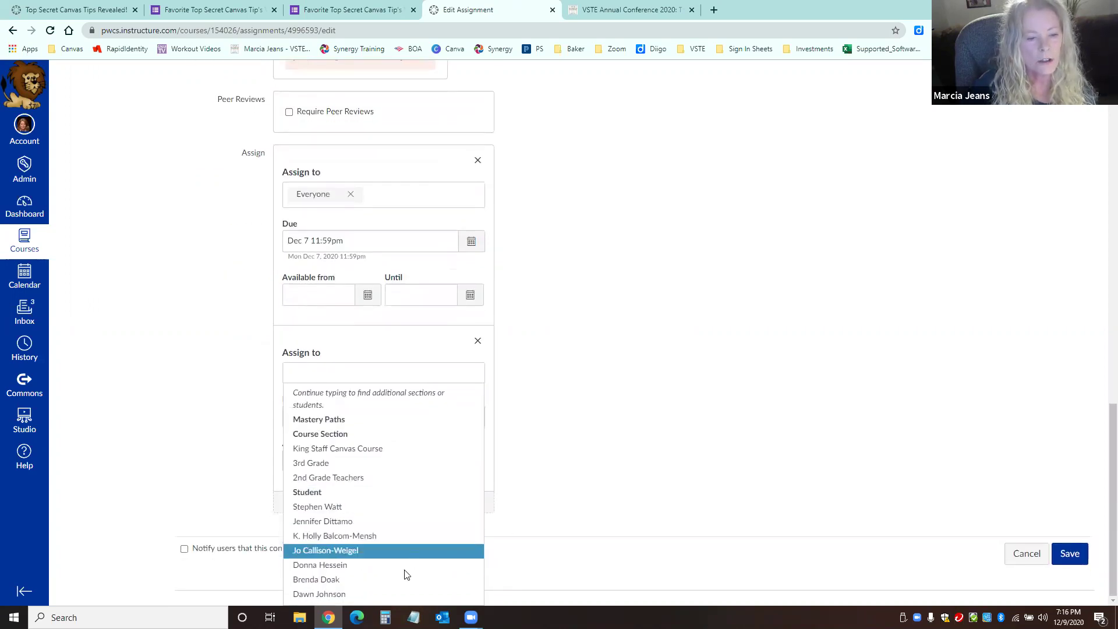
{"action": "left_click", "coordinate": [341, 507]}
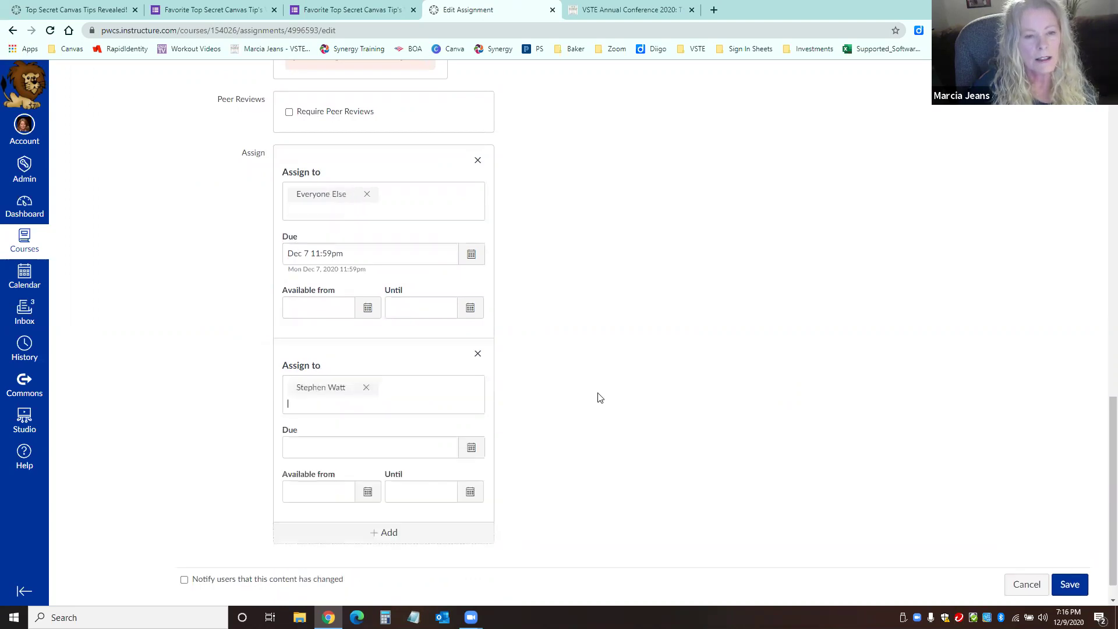
Give the student's separate assignment group a due date of Dec 21 11:59pm.
{"action": "left_click", "coordinate": [690, 358]}
{"action": "left_click", "coordinate": [473, 454]}
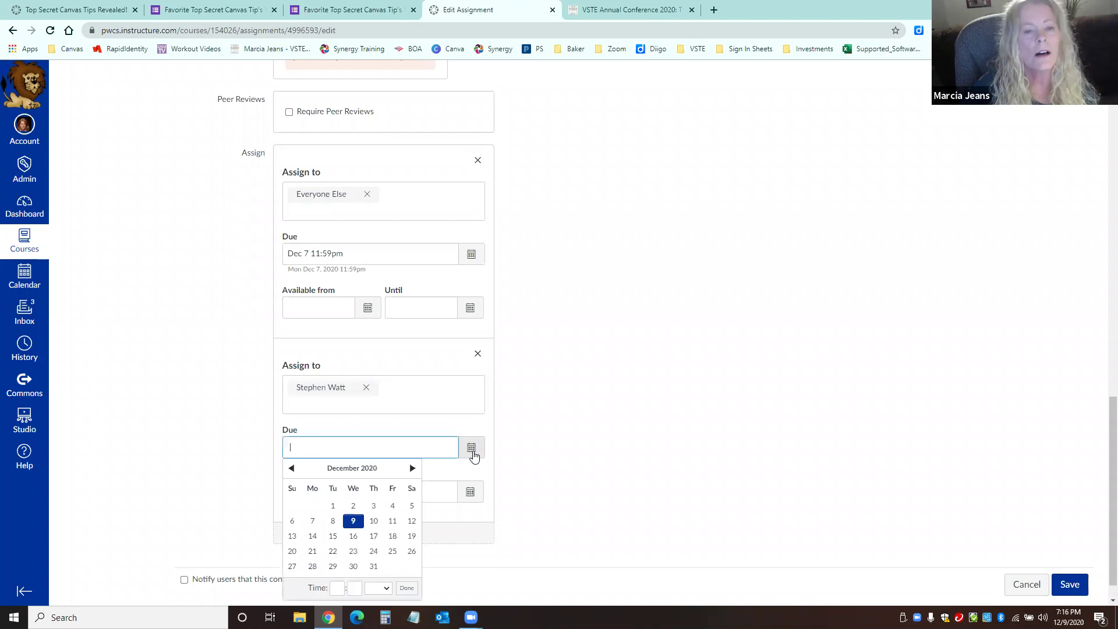
{"action": "left_click", "coordinate": [310, 552]}
{"action": "left_click", "coordinate": [761, 352]}
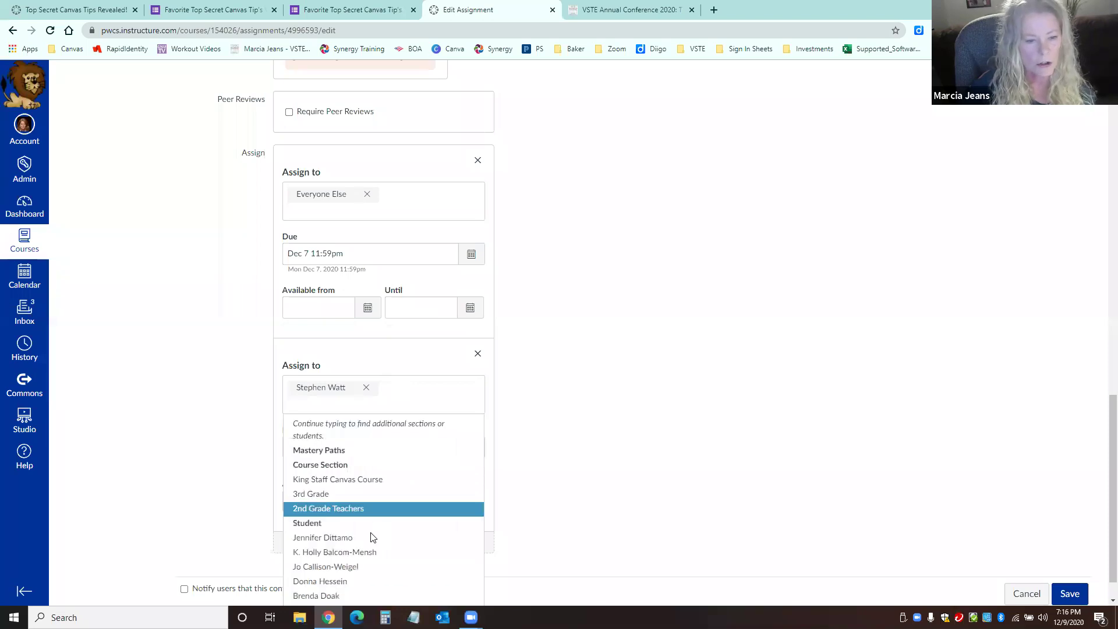
Add another student to the group due Dec 21, and discard the changes to the assignment.
{"action": "left_click", "coordinate": [368, 536]}
{"action": "left_click", "coordinate": [388, 394]}
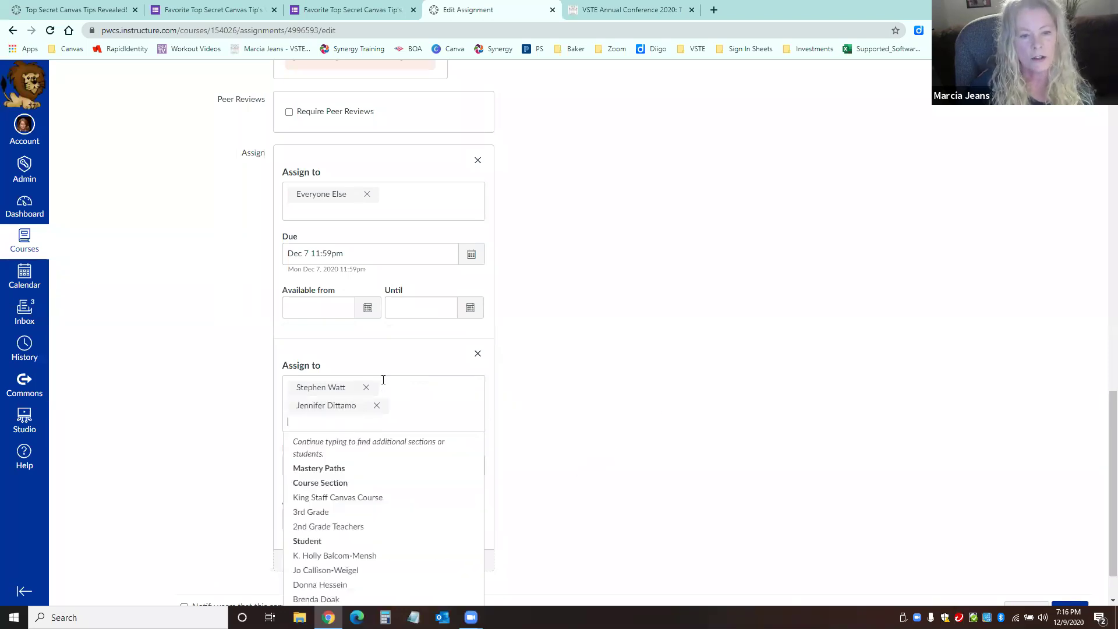
{"action": "left_click", "coordinate": [678, 374]}
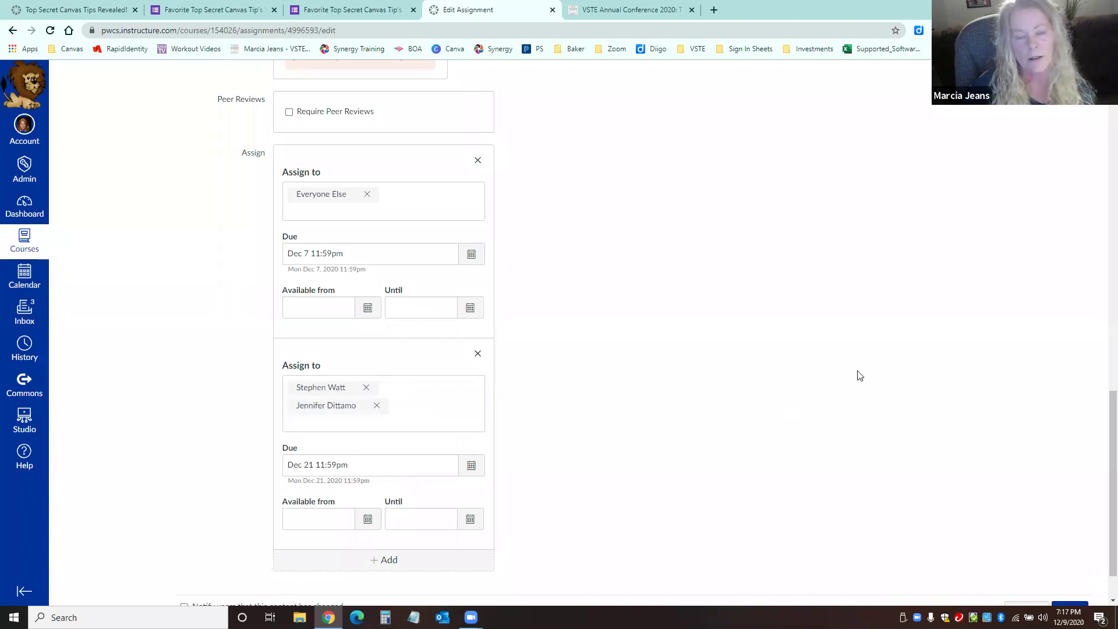
{"action": "scroll", "coordinate": [897, 260], "scroll_direction": "down", "scroll_amount": 2}
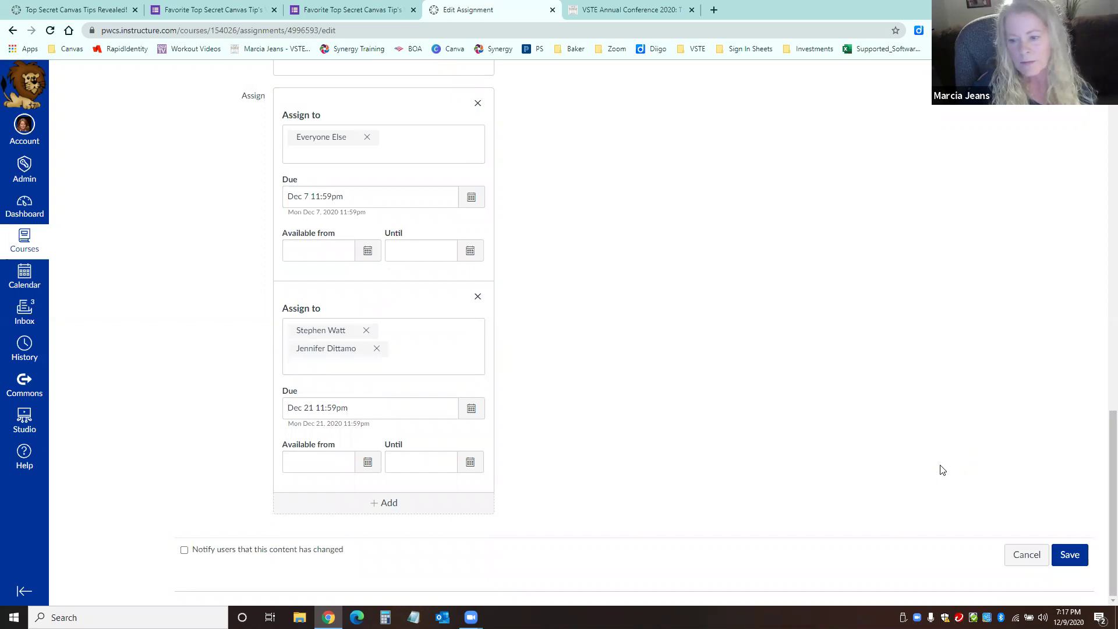
{"action": "left_click", "coordinate": [1013, 560]}
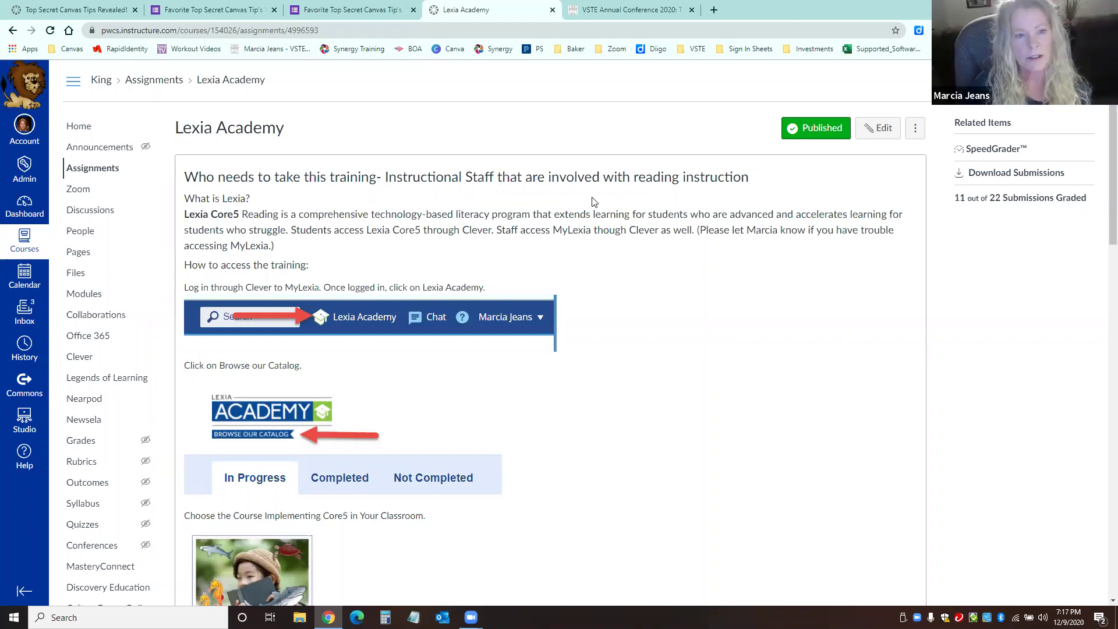
In the calendar, look through the list of course calendars and move the Adding Fractions Practice Quiz to December 11.
{"action": "left_click", "coordinate": [25, 283]}
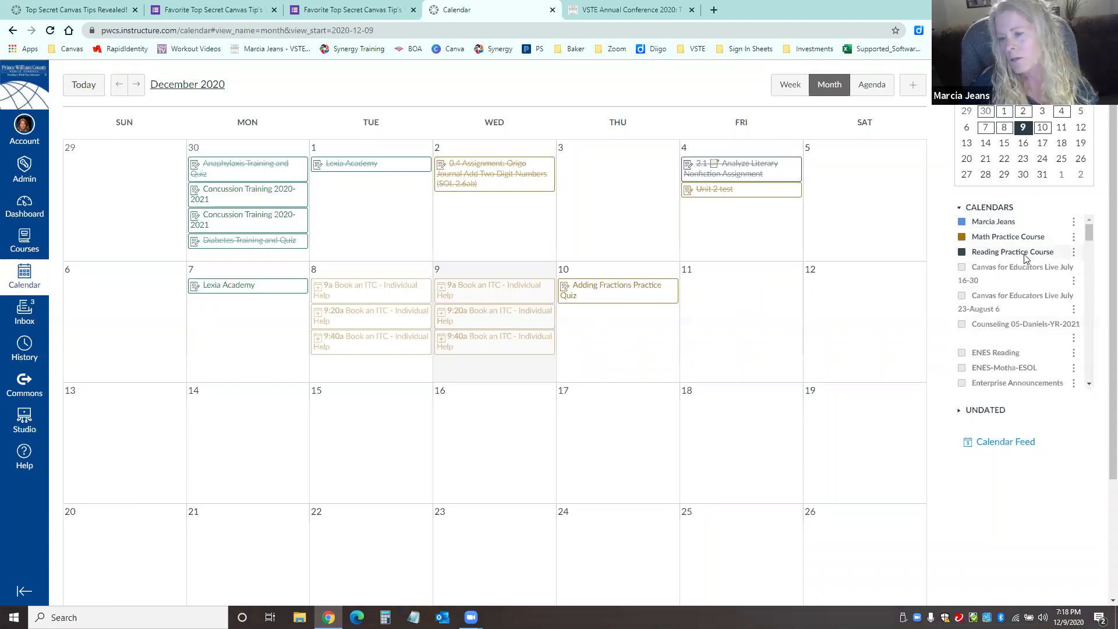
{"action": "mouse_move", "coordinate": [1091, 244]}
{"action": "left_mouse_down"}
{"action": "mouse_move", "coordinate": [1092, 373]}
{"action": "mouse_move", "coordinate": [1089, 232]}
{"action": "left_mouse_up"}
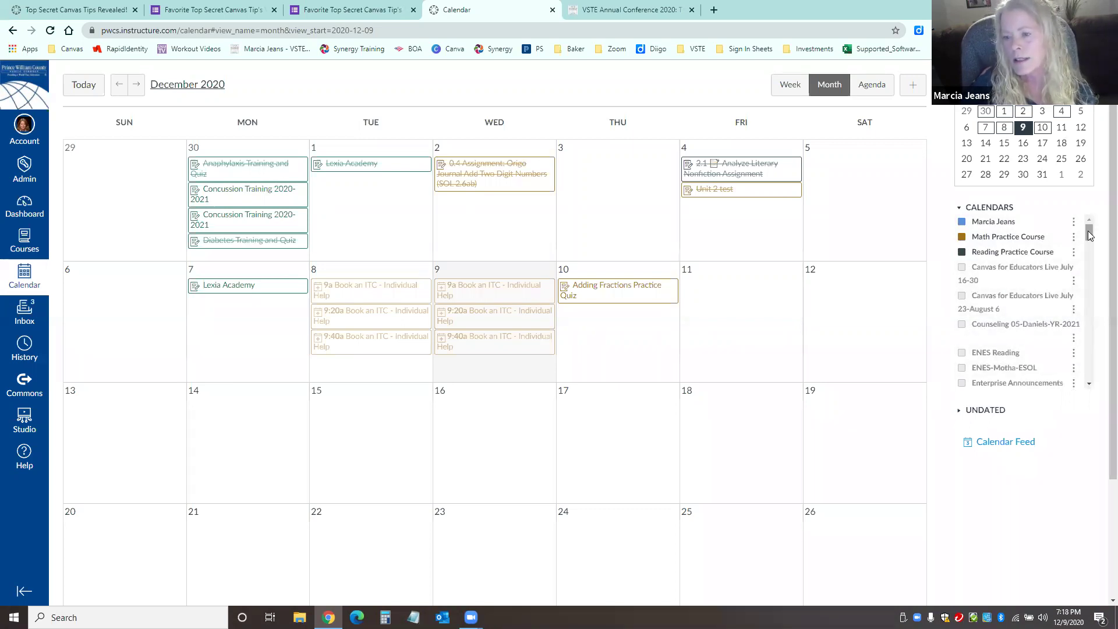
{"action": "scroll", "coordinate": [1016, 289], "scroll_direction": "down", "scroll_amount": 1}
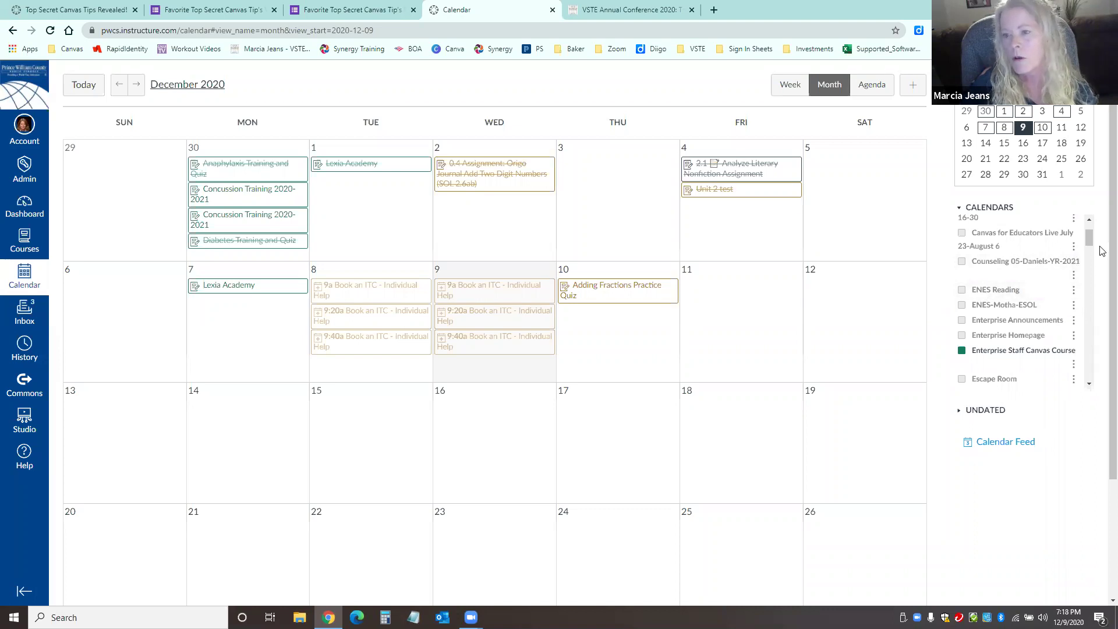
{"action": "mouse_move", "coordinate": [1091, 242]}
{"action": "left_mouse_down"}
{"action": "mouse_move", "coordinate": [1090, 253]}
{"action": "mouse_move", "coordinate": [1089, 227]}
{"action": "left_mouse_up"}
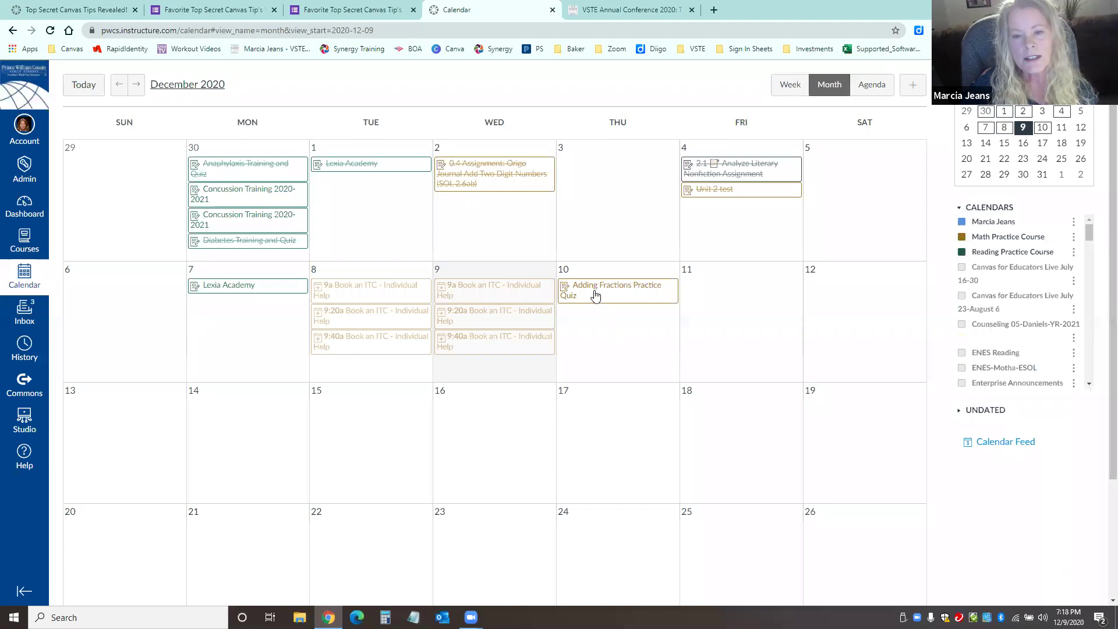
{"action": "mouse_move", "coordinate": [591, 289]}
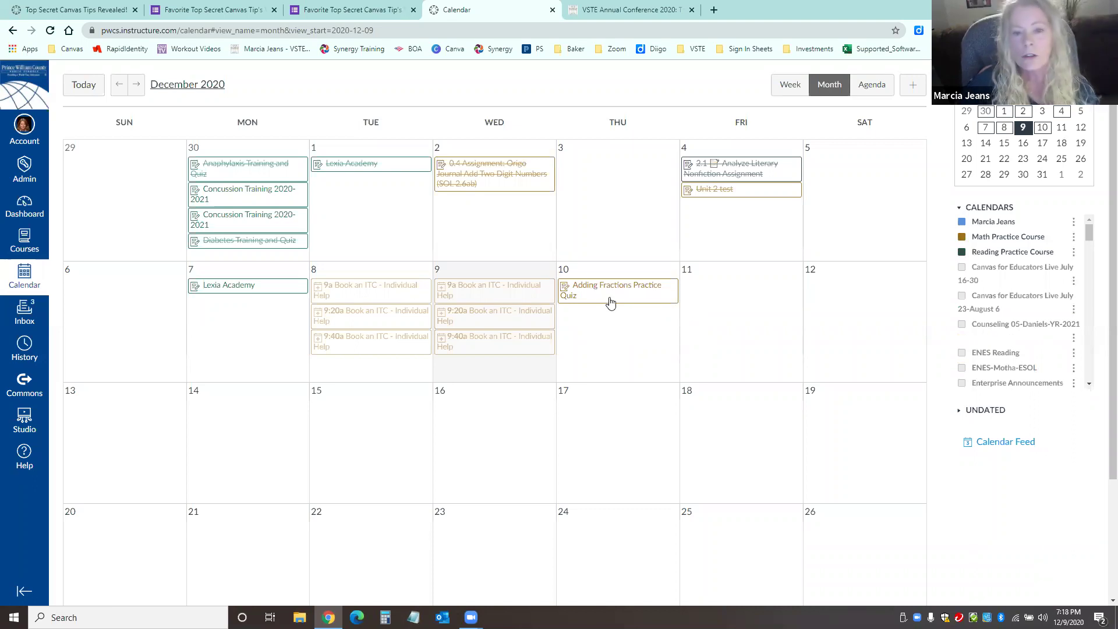
{"action": "left_click_drag", "start_coordinate": [595, 289], "coordinate": [725, 282]}
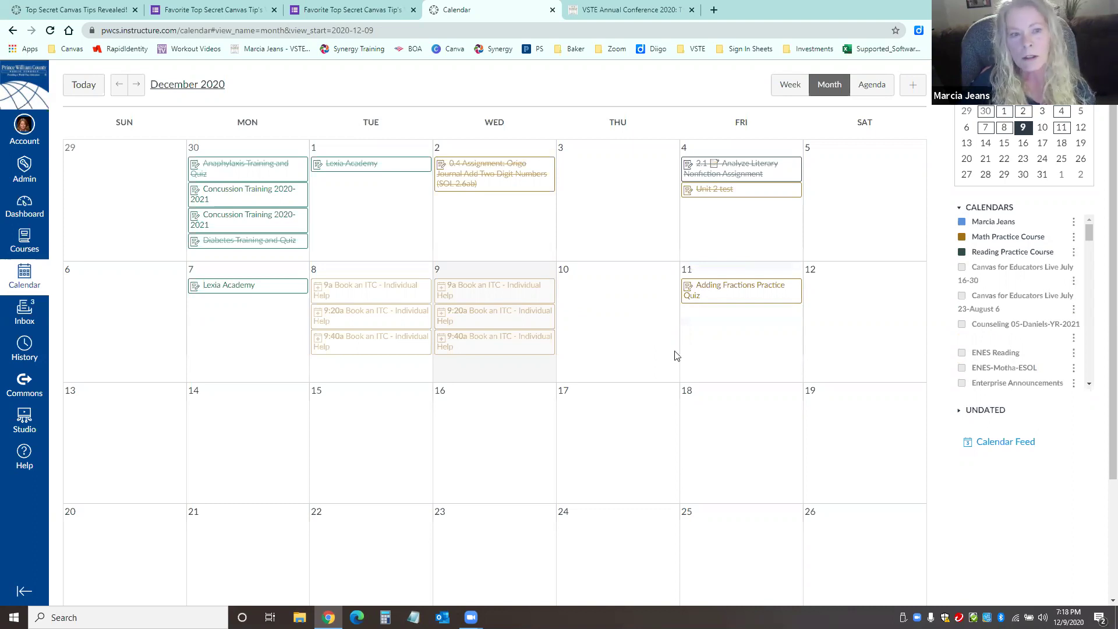
Open the Adding Fractions Practice Quiz from the calendar, view its full editing options, and return to the calendar.
{"action": "left_click", "coordinate": [777, 289]}
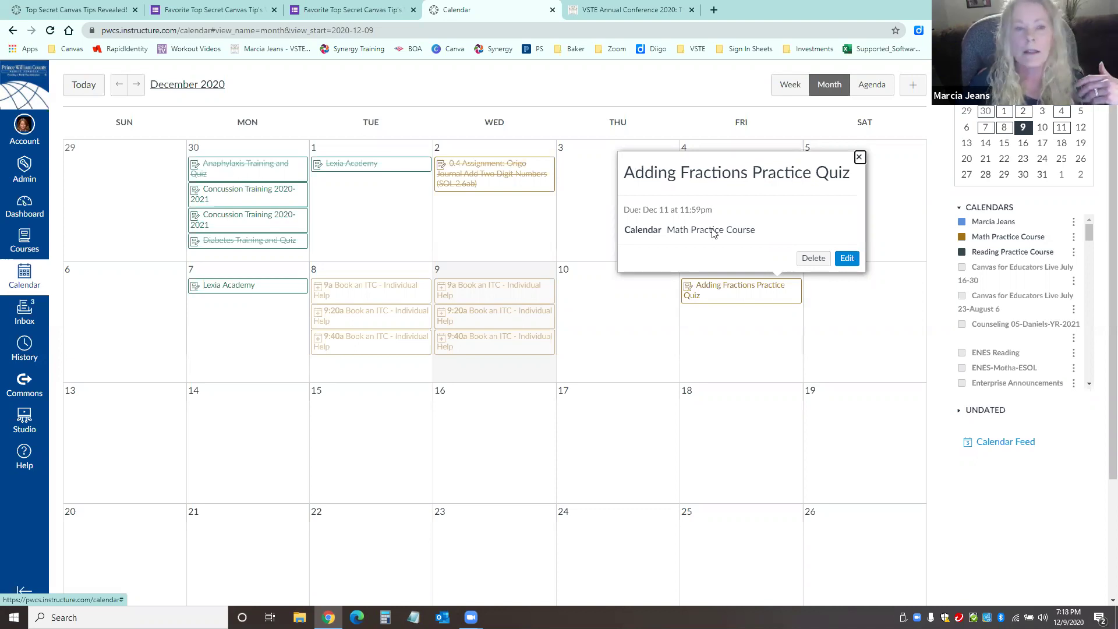
{"action": "left_click", "coordinate": [847, 259]}
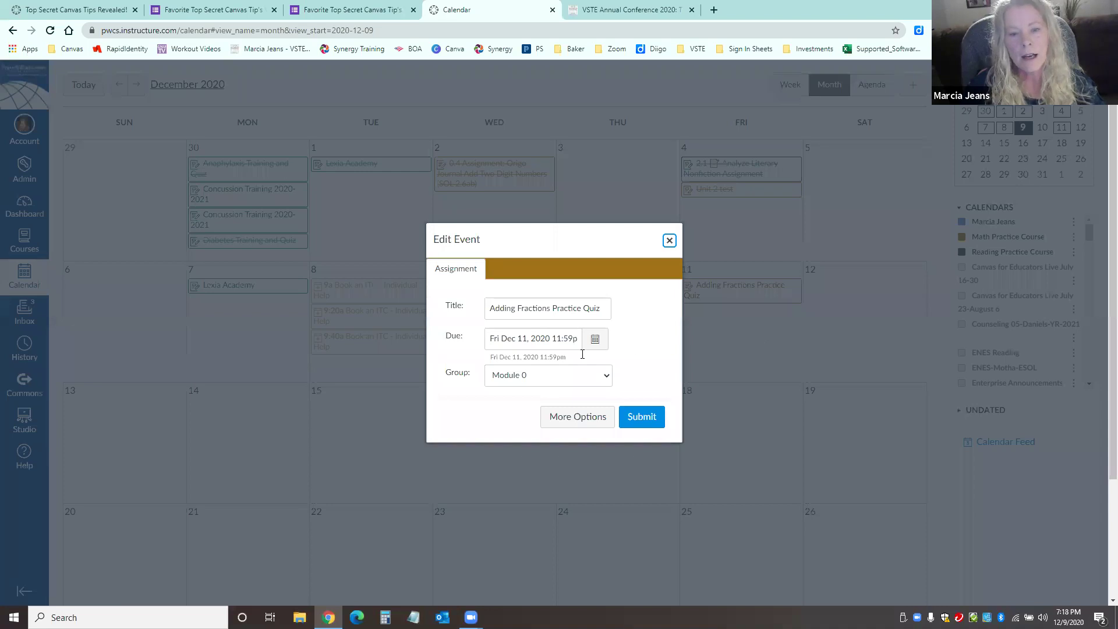
{"action": "left_click", "coordinate": [575, 425]}
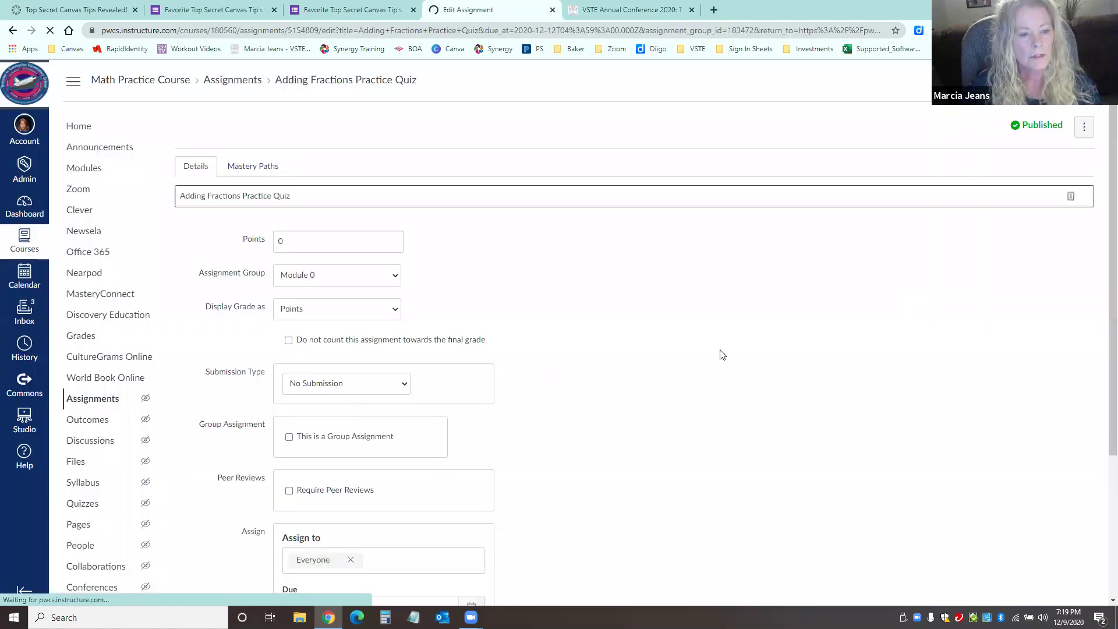
{"action": "scroll", "coordinate": [721, 351], "scroll_direction": "down", "scroll_amount": 7}
{"action": "scroll", "coordinate": [726, 351], "scroll_direction": "up", "scroll_amount": 7}
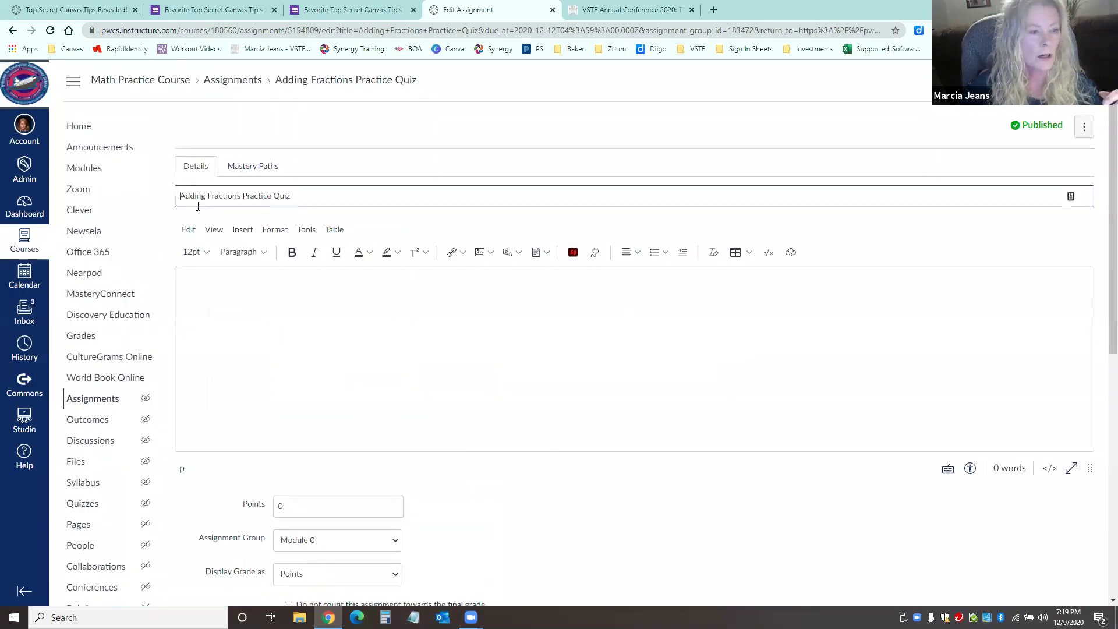
{"action": "left_click", "coordinate": [24, 243]}
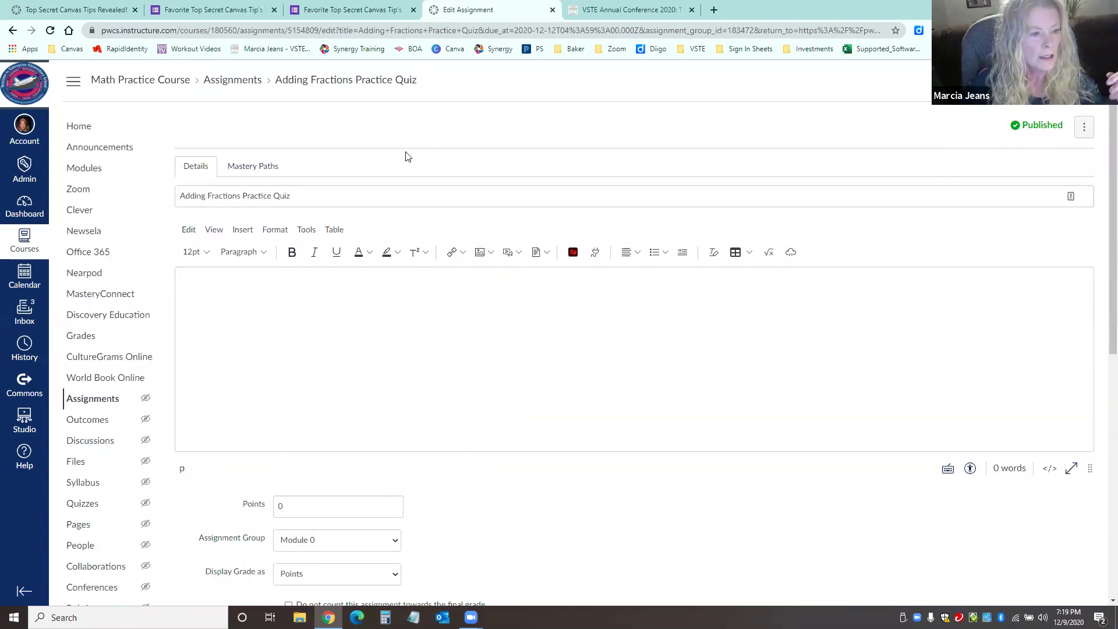
{"action": "left_click", "coordinate": [25, 277]}
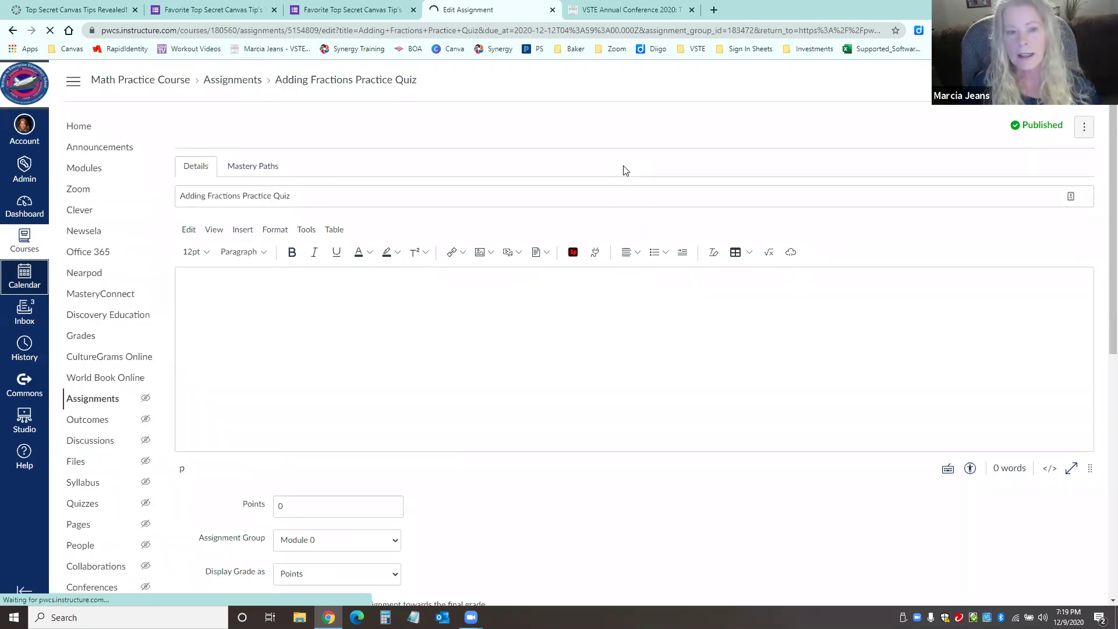
{"action": "left_click", "coordinate": [17, 280]}
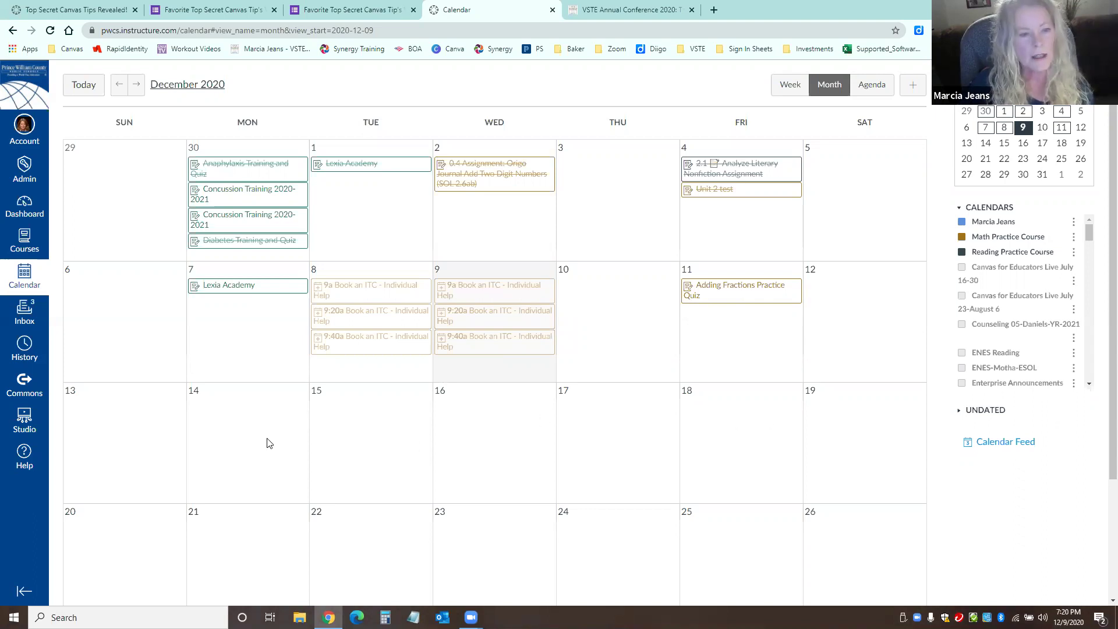
Start a new appointment group for December 14 in the calendar and name it ITC Help.
{"action": "left_click", "coordinate": [386, 424]}
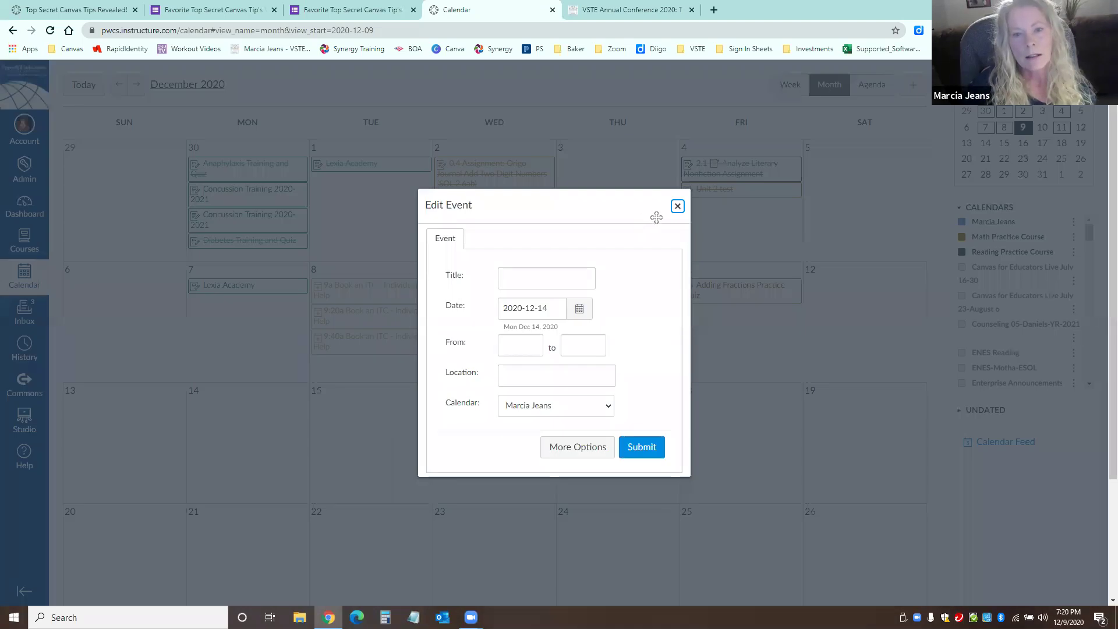
{"action": "left_click", "coordinate": [676, 207]}
{"action": "left_click", "coordinate": [365, 426]}
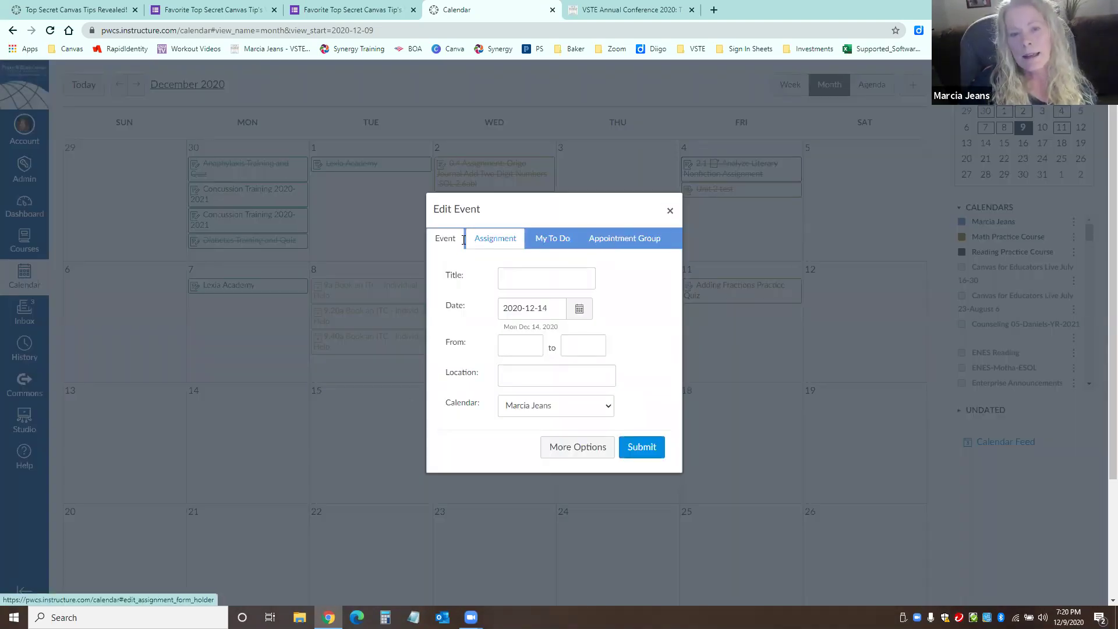
{"action": "left_click", "coordinate": [636, 244]}
{"action": "left_click", "coordinate": [506, 293]}
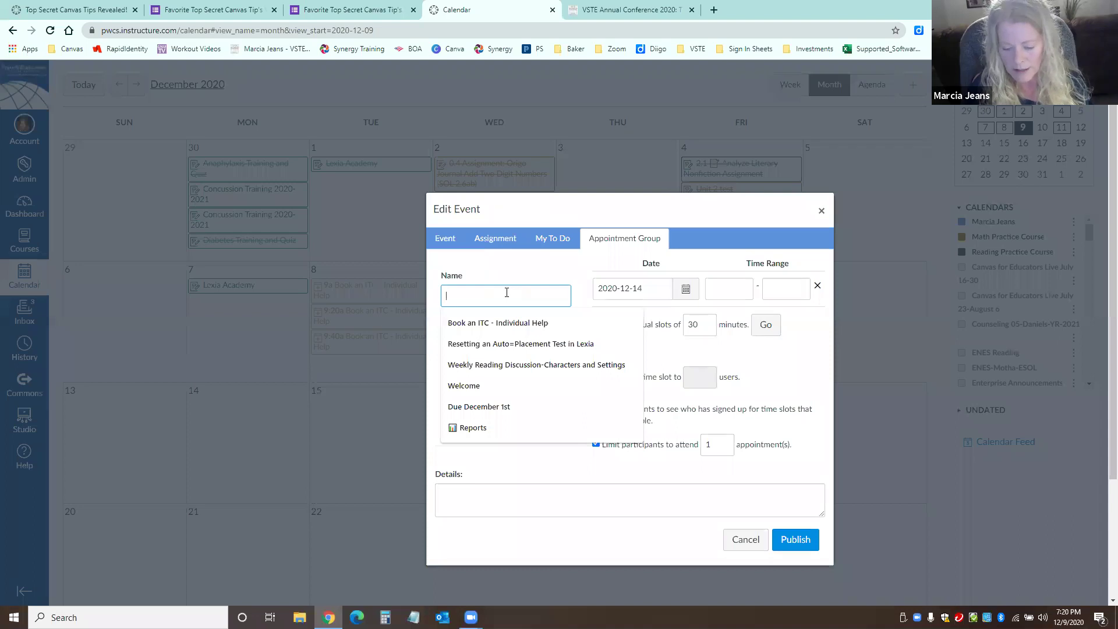
{"action": "type", "text": "ITC Help"}
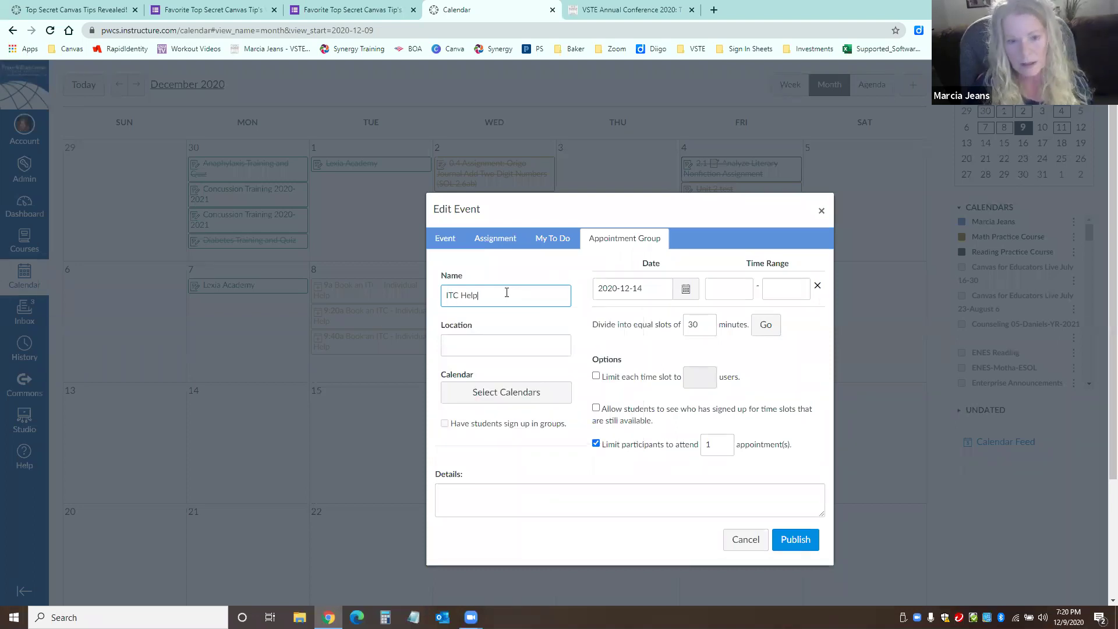
Set the appointment group's time range on 2020-12-14 to 9:00–10:00.
{"action": "left_click", "coordinate": [744, 293]}
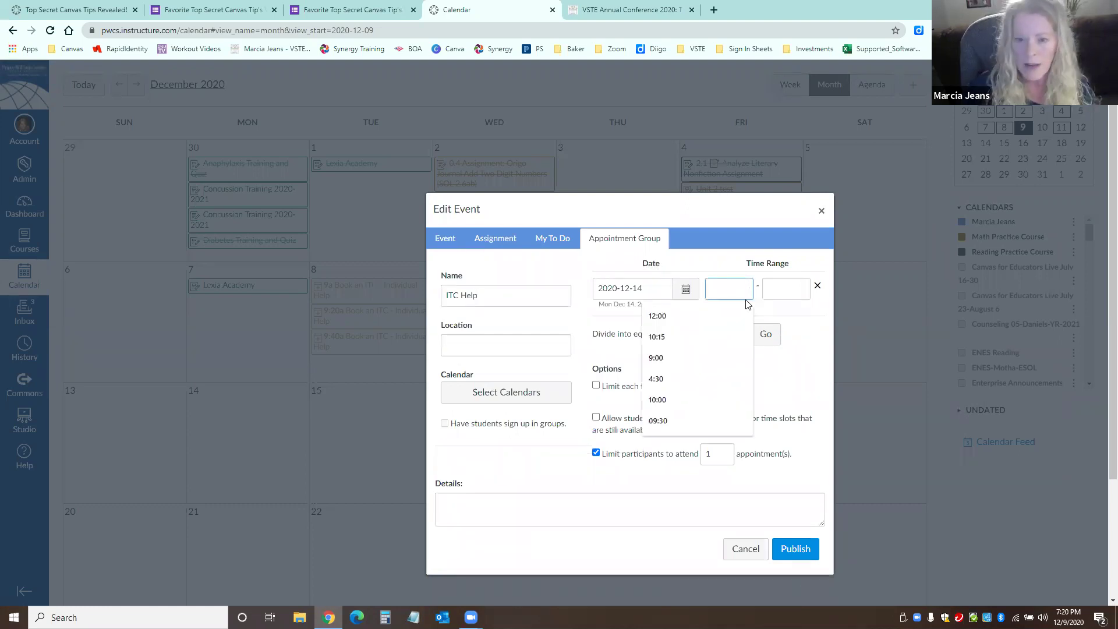
{"action": "left_click", "coordinate": [700, 359]}
{"action": "left_click", "coordinate": [778, 294]}
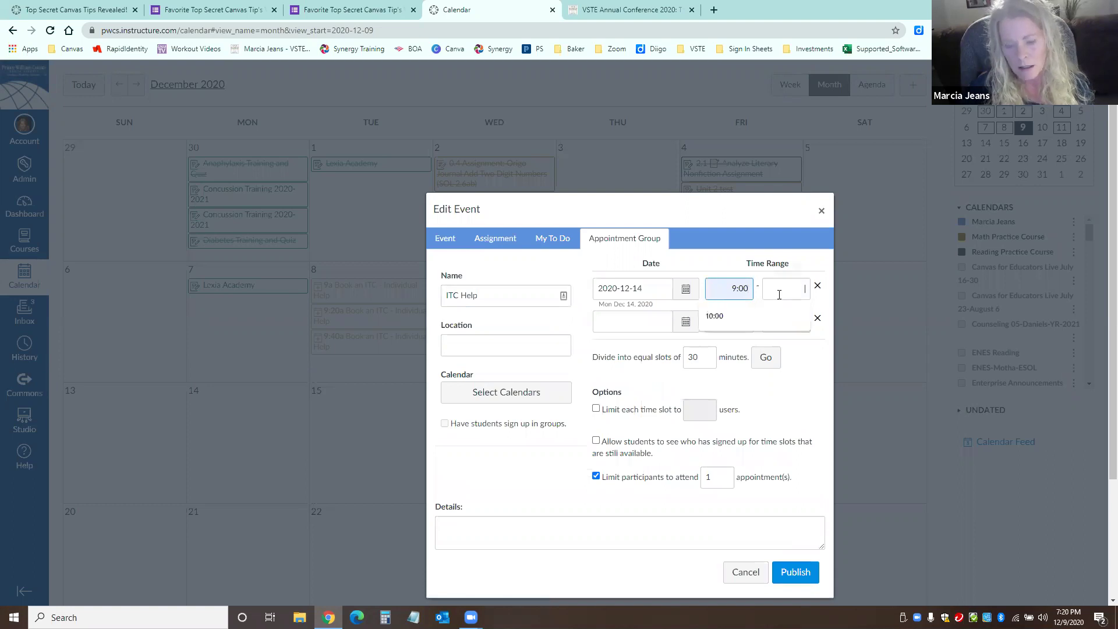
{"action": "type", "text": "10"}
{"action": "left_click", "coordinate": [740, 314]}
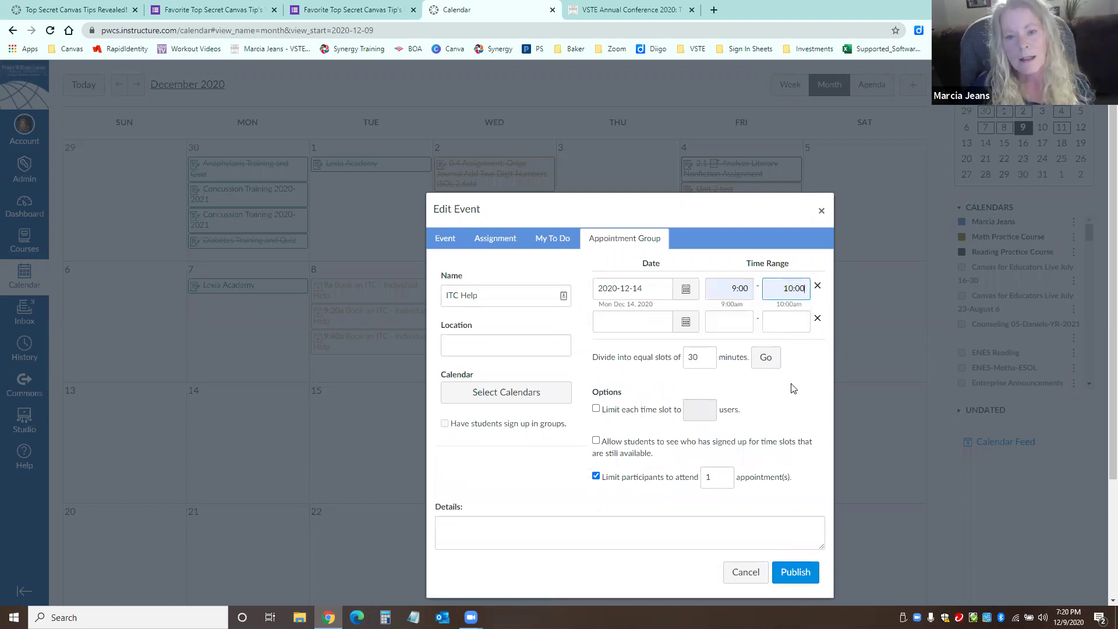
Add a second date, 2020-12-15, to the appointment group with the time range 9:00–10:00.
{"action": "left_click", "coordinate": [687, 321]}
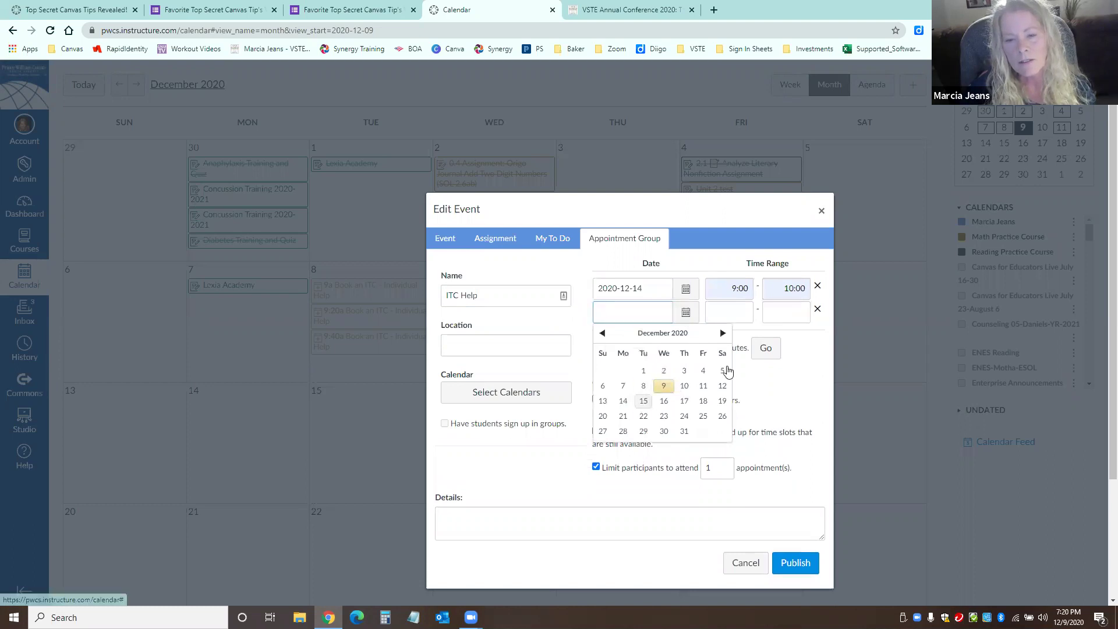
{"action": "left_click", "coordinate": [644, 401]}
{"action": "left_click", "coordinate": [732, 312]}
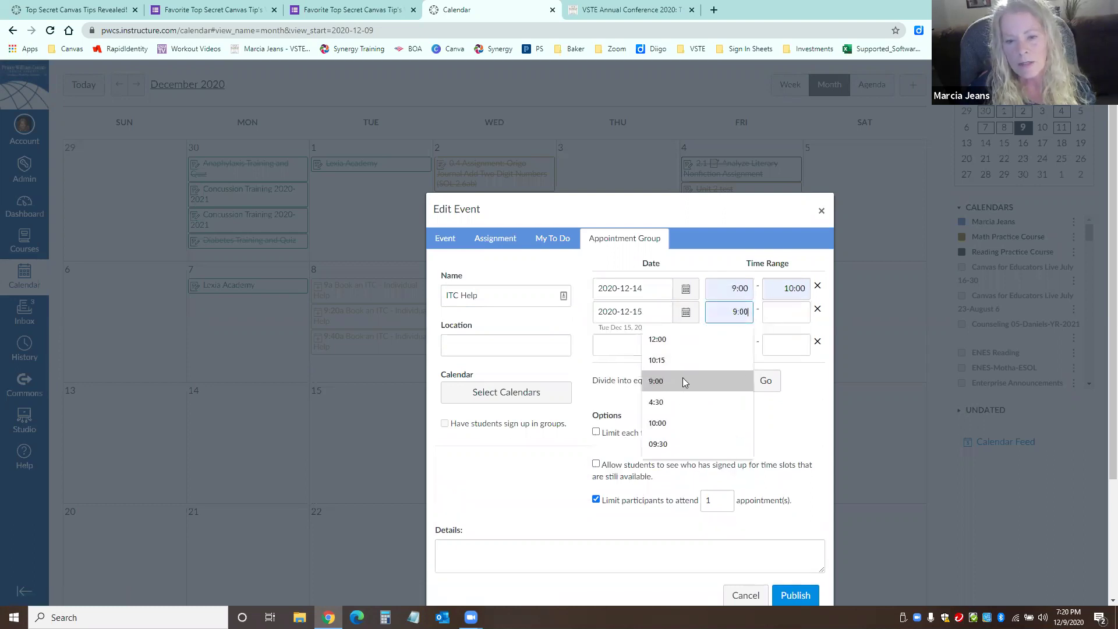
{"action": "left_click", "coordinate": [682, 381]}
{"action": "left_click", "coordinate": [786, 312]}
{"action": "type", "text": "10"}
{"action": "left_click", "coordinate": [767, 346]}
Add a third date, 2020-12-16, to the appointment group with the time range 9:00–10:00.
{"action": "left_click", "coordinate": [685, 344]}
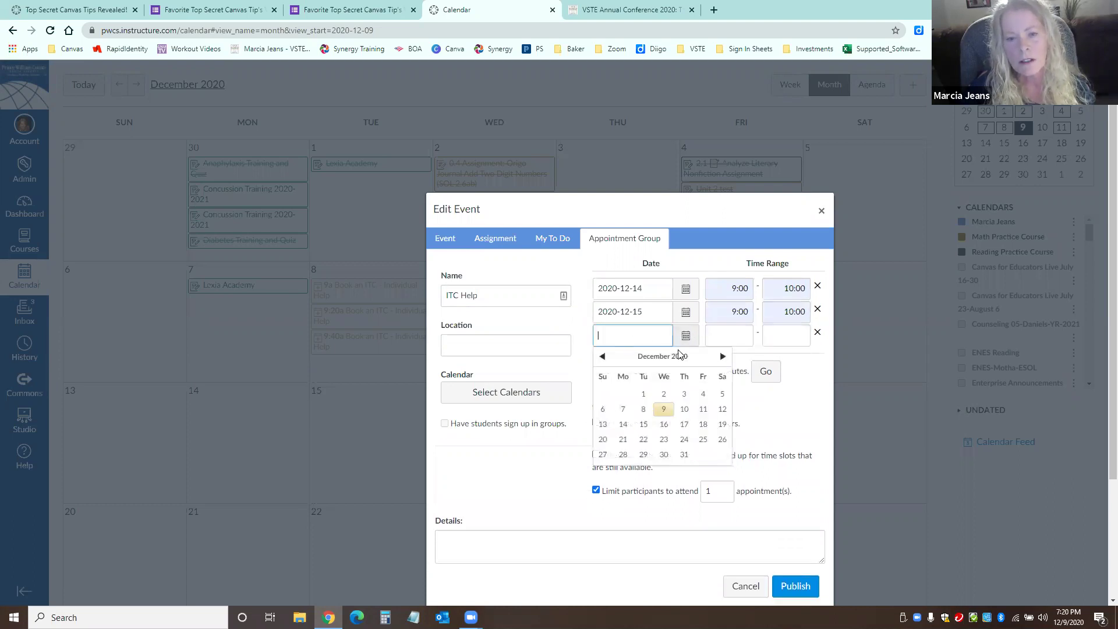
{"action": "left_click", "coordinate": [663, 424]}
{"action": "left_click", "coordinate": [728, 330]}
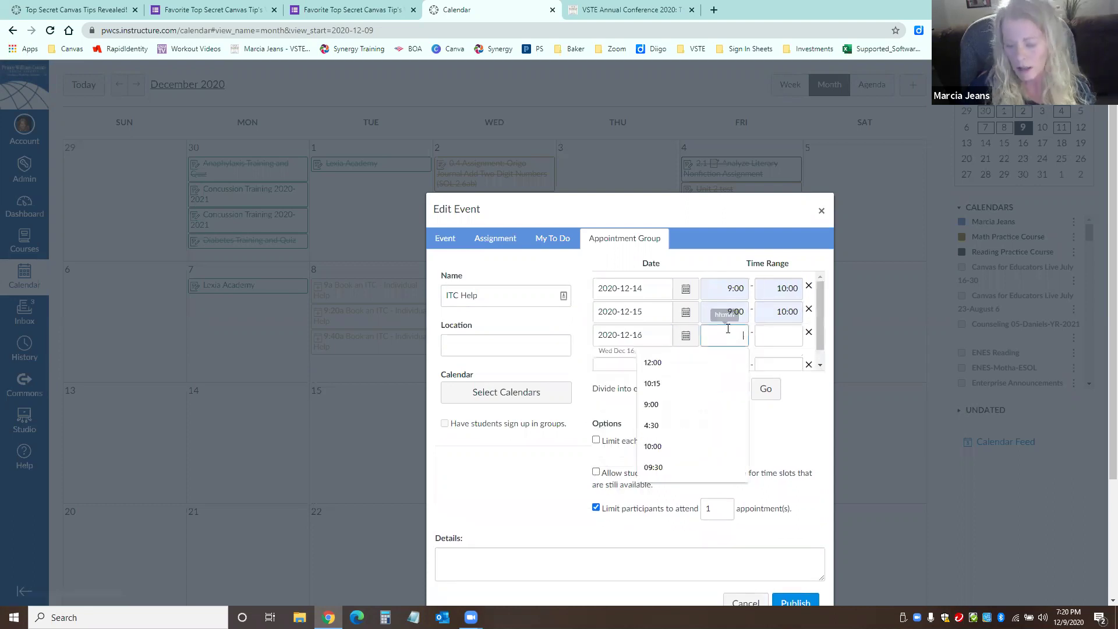
{"action": "left_click", "coordinate": [677, 407]}
{"action": "left_click", "coordinate": [777, 335]}
{"action": "left_click", "coordinate": [762, 358]}
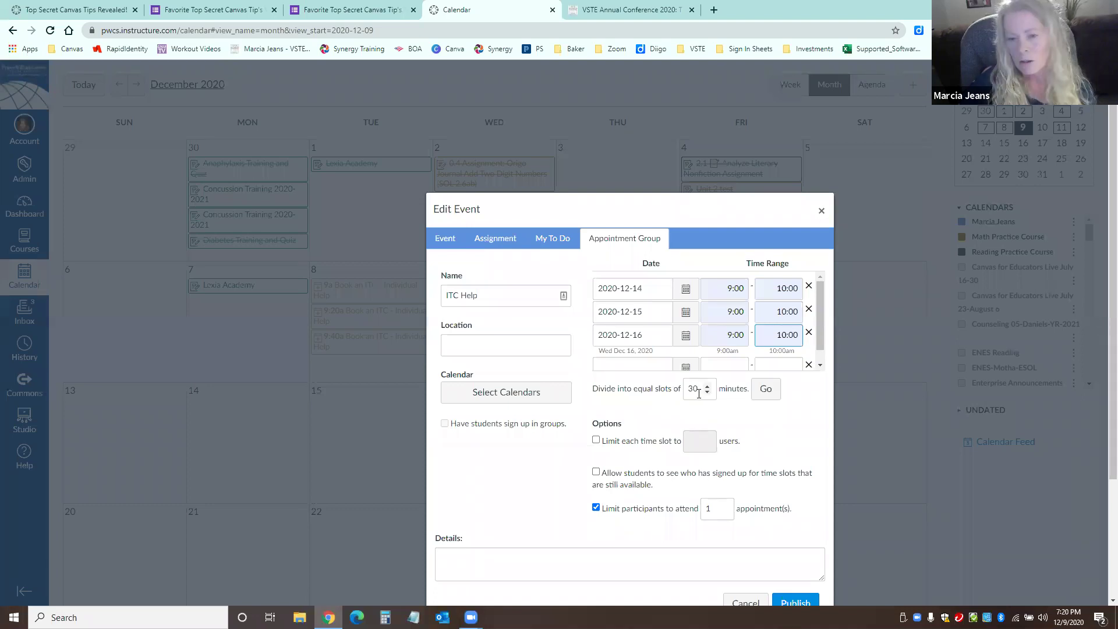
Divide the appointment time ranges into equal slots of 20 minutes.
{"action": "left_click_drag", "start_coordinate": [697, 391], "coordinate": [688, 391]}
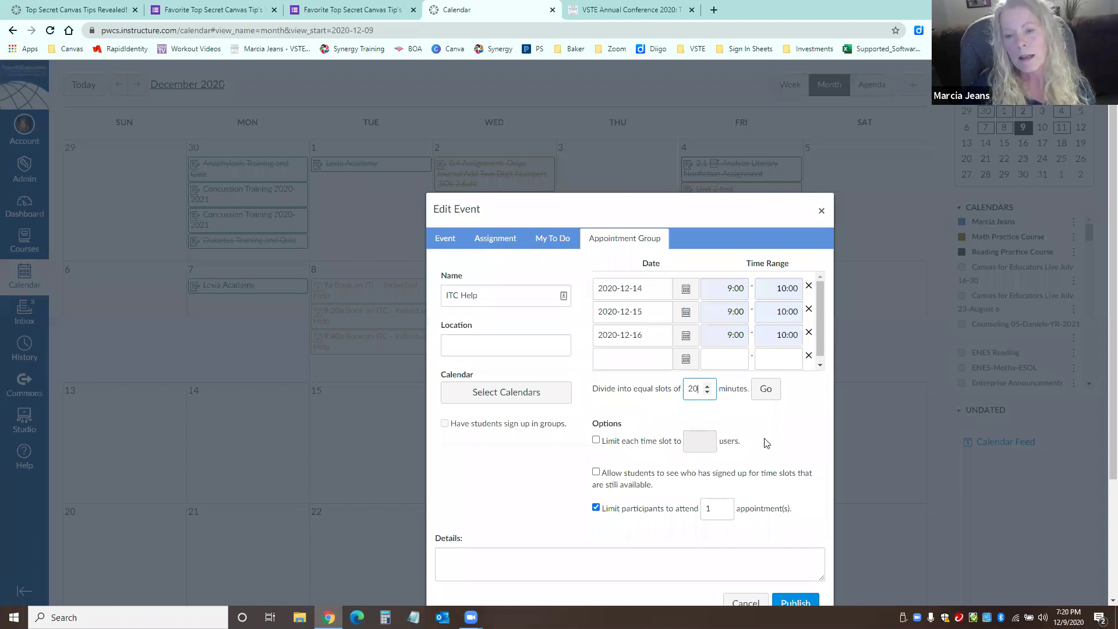
{"action": "left_click", "coordinate": [766, 392]}
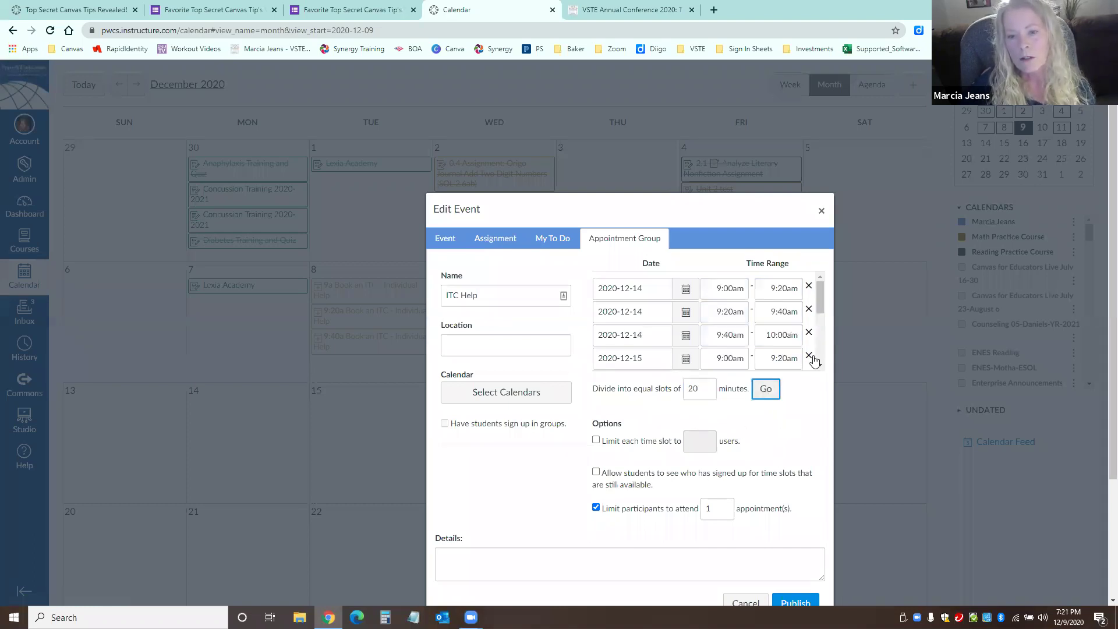
{"action": "mouse_move", "coordinate": [818, 291]}
{"action": "left_mouse_down"}
{"action": "mouse_move", "coordinate": [820, 329]}
{"action": "mouse_move", "coordinate": [824, 281]}
{"action": "left_mouse_up"}
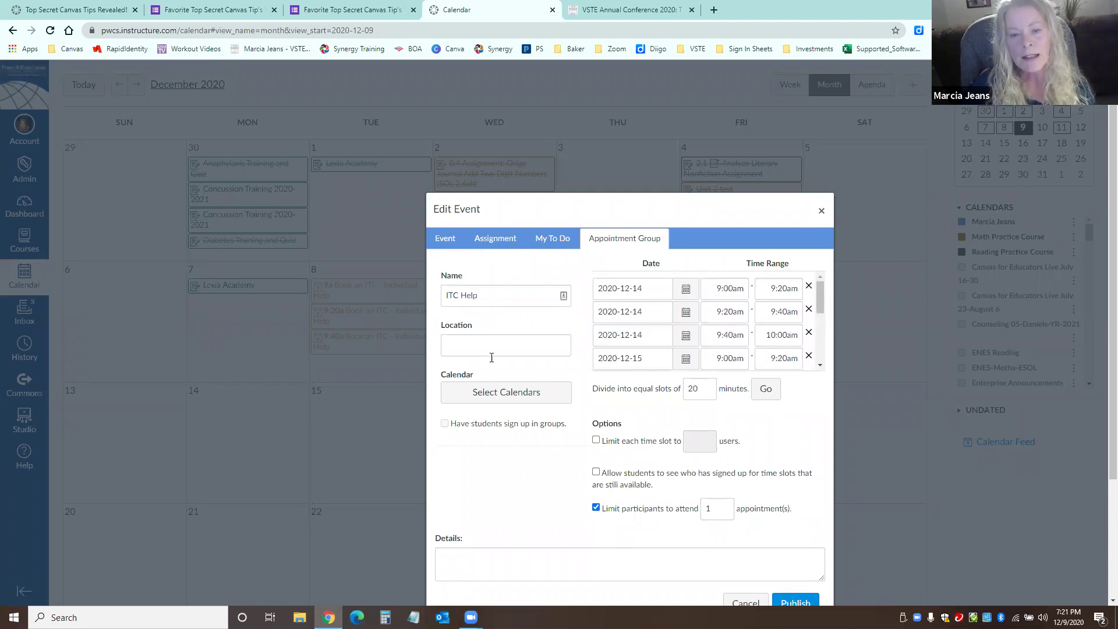
Assign the ITC Help appointment group to the Math Practice Course calendar.
{"action": "left_click", "coordinate": [498, 396]}
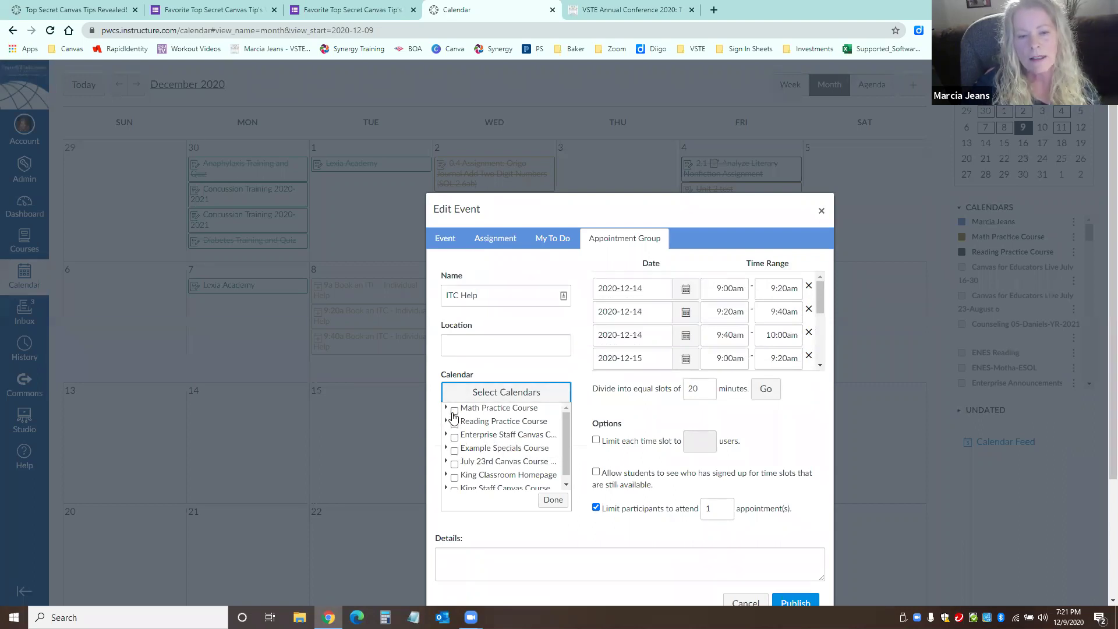
{"action": "left_click", "coordinate": [454, 410]}
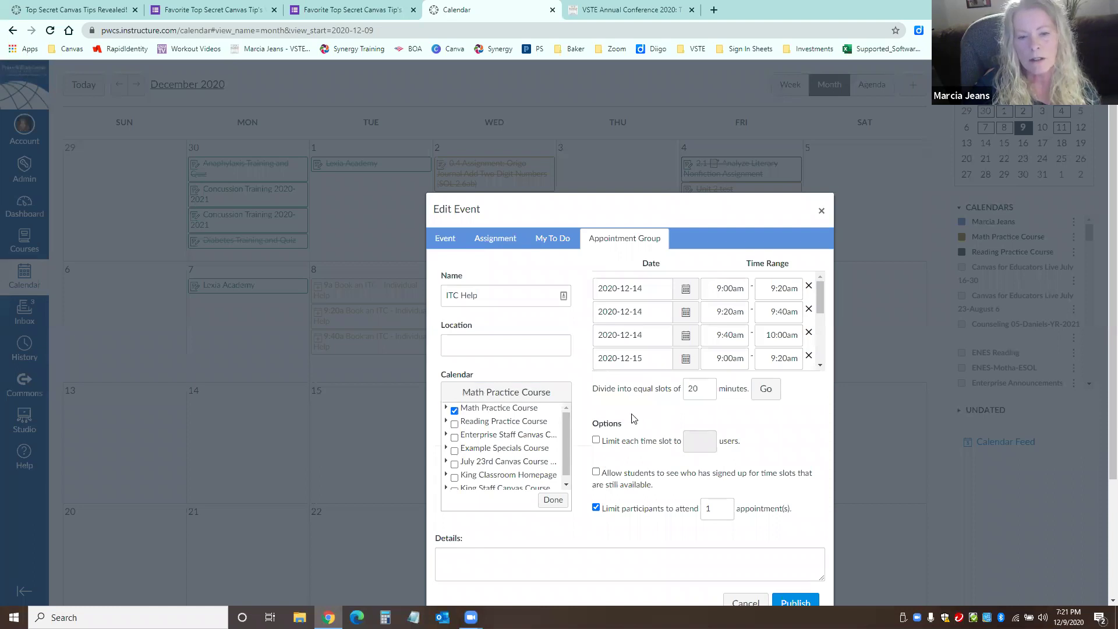
{"action": "scroll", "coordinate": [628, 439], "scroll_direction": "down", "scroll_amount": 1}
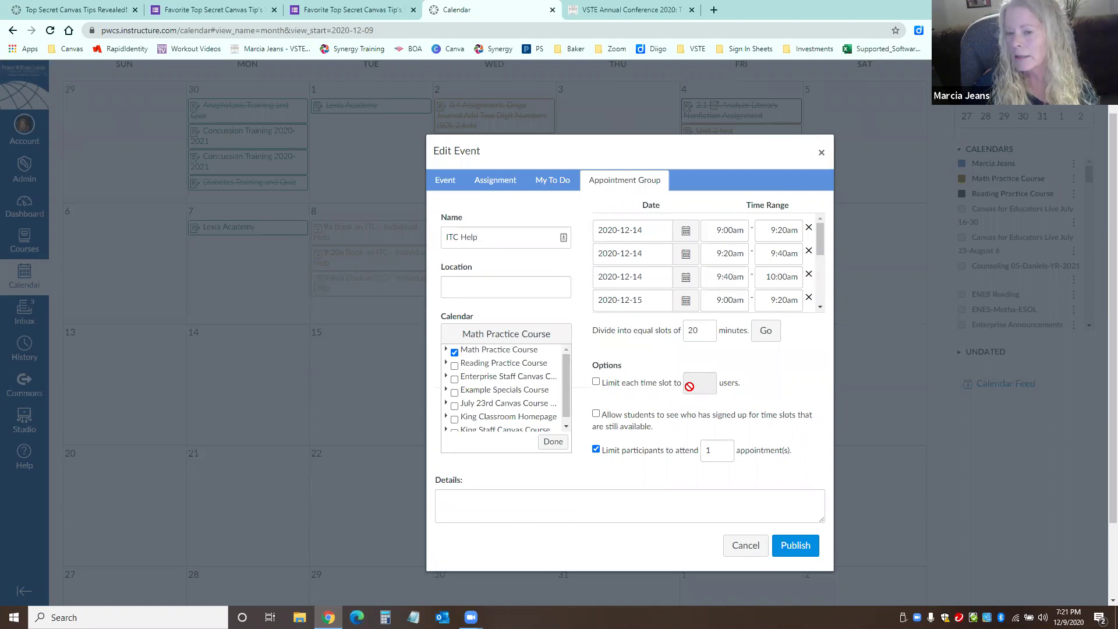
Limit each time slot to 1 user, leave the details empty, and publish the appointment group.
{"action": "left_click", "coordinate": [596, 383]}
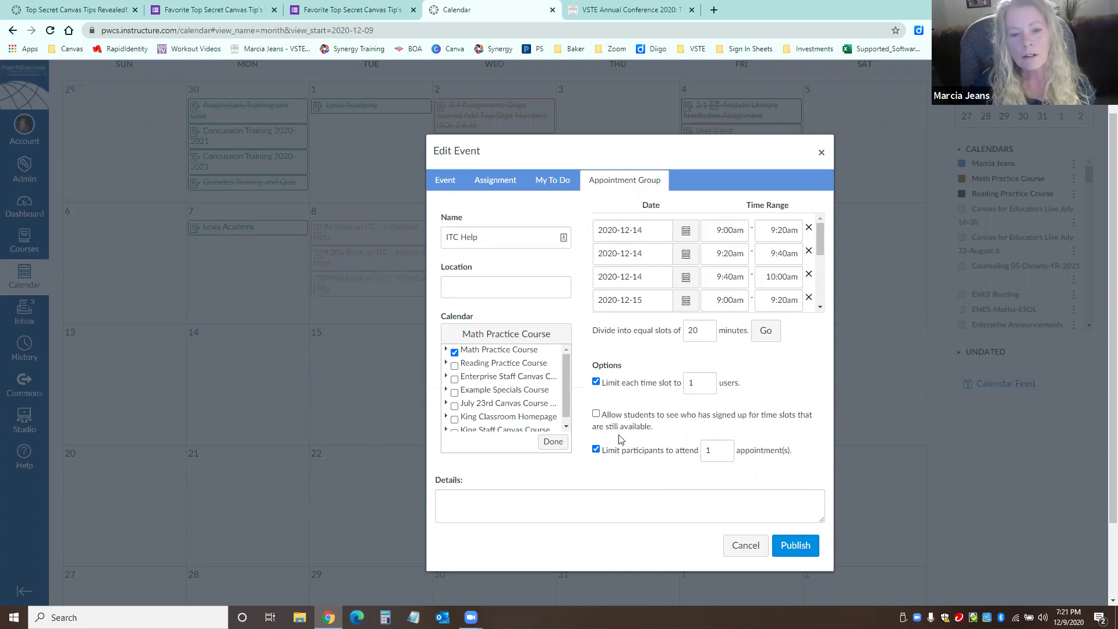
{"action": "left_click", "coordinate": [554, 442]}
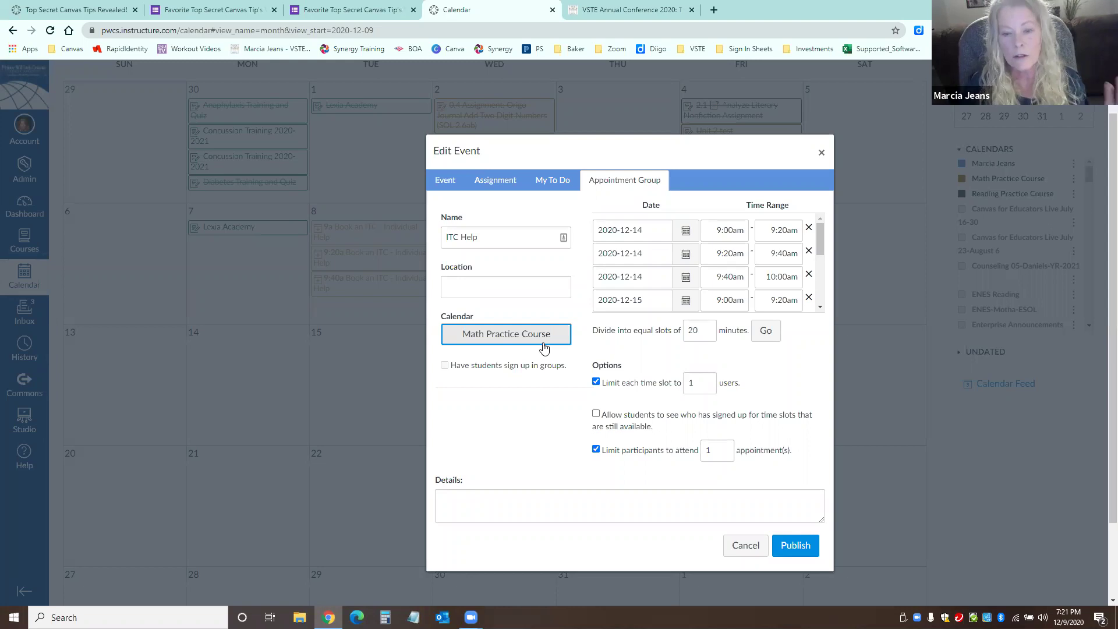
{"action": "left_click", "coordinate": [464, 517]}
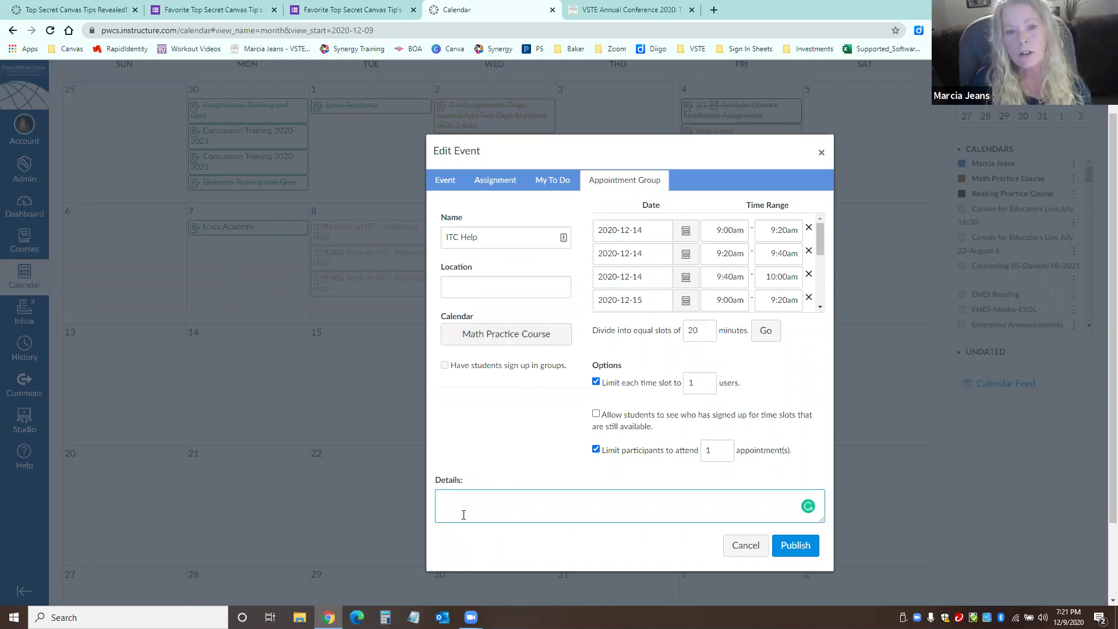
{"action": "left_click", "coordinate": [793, 551]}
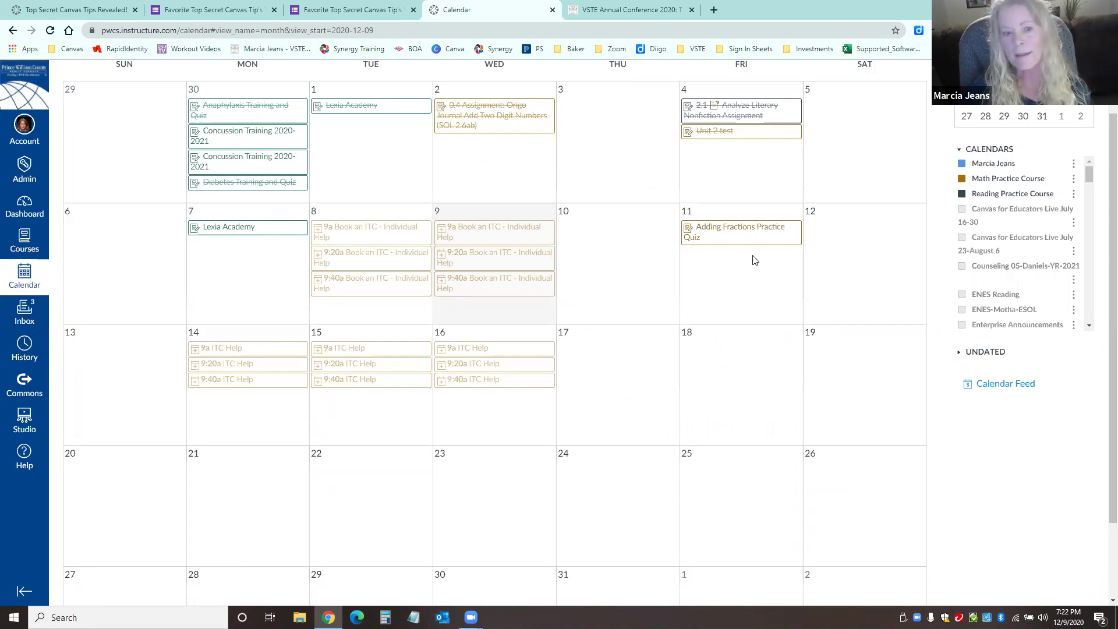
Open the group details of the December 14 9am ITC Help slot, review its time blocks, options and appointments, and return to the dashboard.
{"action": "left_click", "coordinate": [241, 349]}
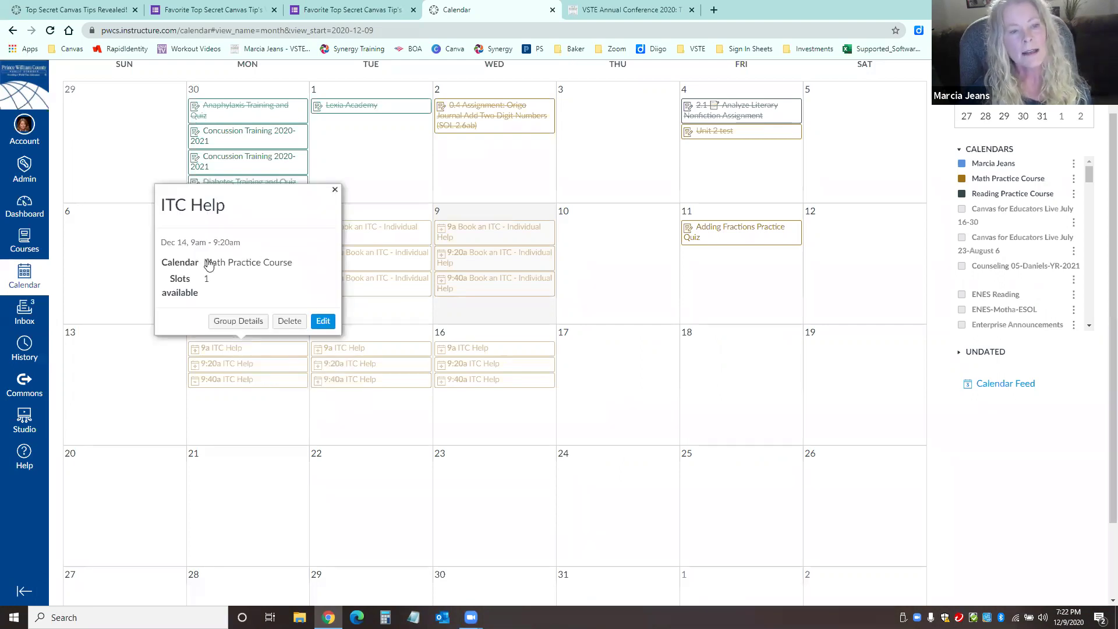
{"action": "left_click", "coordinate": [239, 321]}
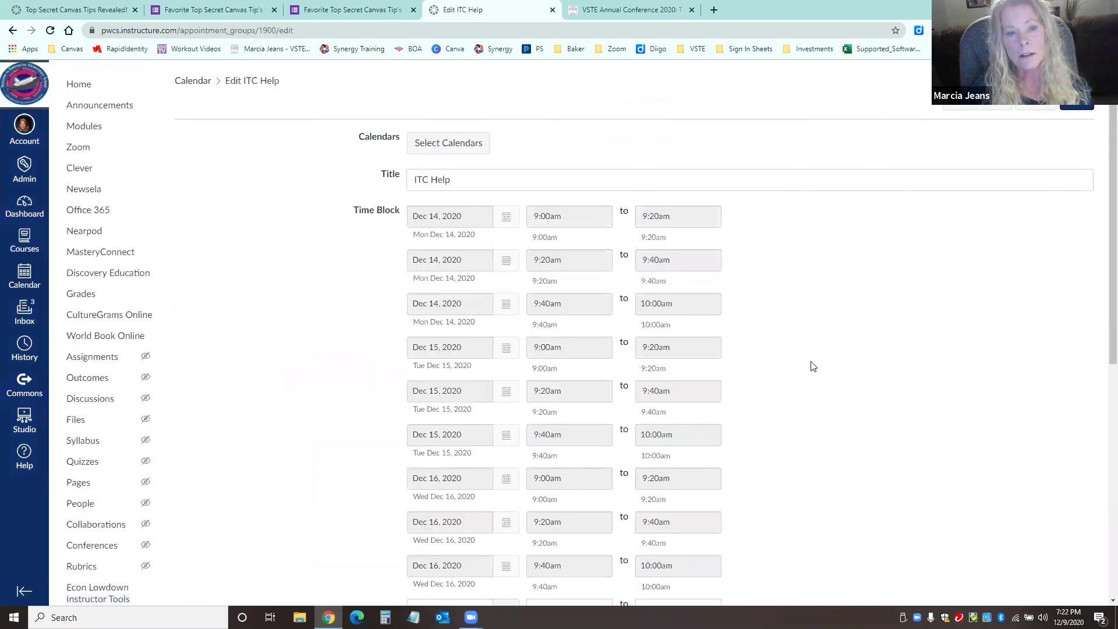
{"action": "scroll", "coordinate": [772, 385], "scroll_direction": "down", "scroll_amount": 7}
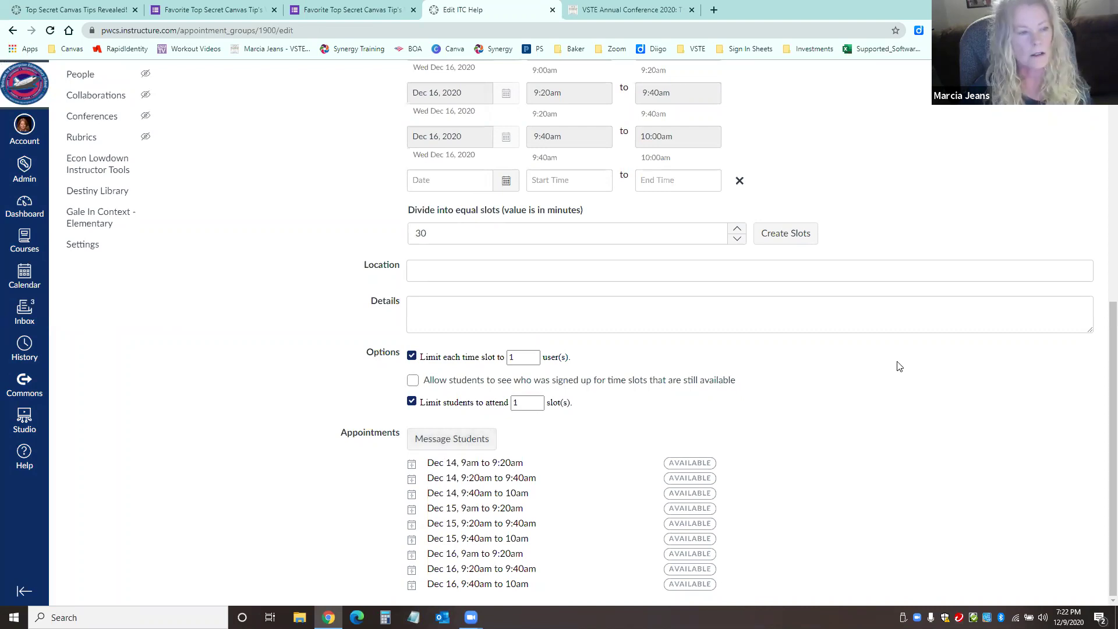
{"action": "scroll", "coordinate": [903, 357], "scroll_direction": "up", "scroll_amount": 1}
{"action": "scroll", "coordinate": [911, 347], "scroll_direction": "up", "scroll_amount": 4}
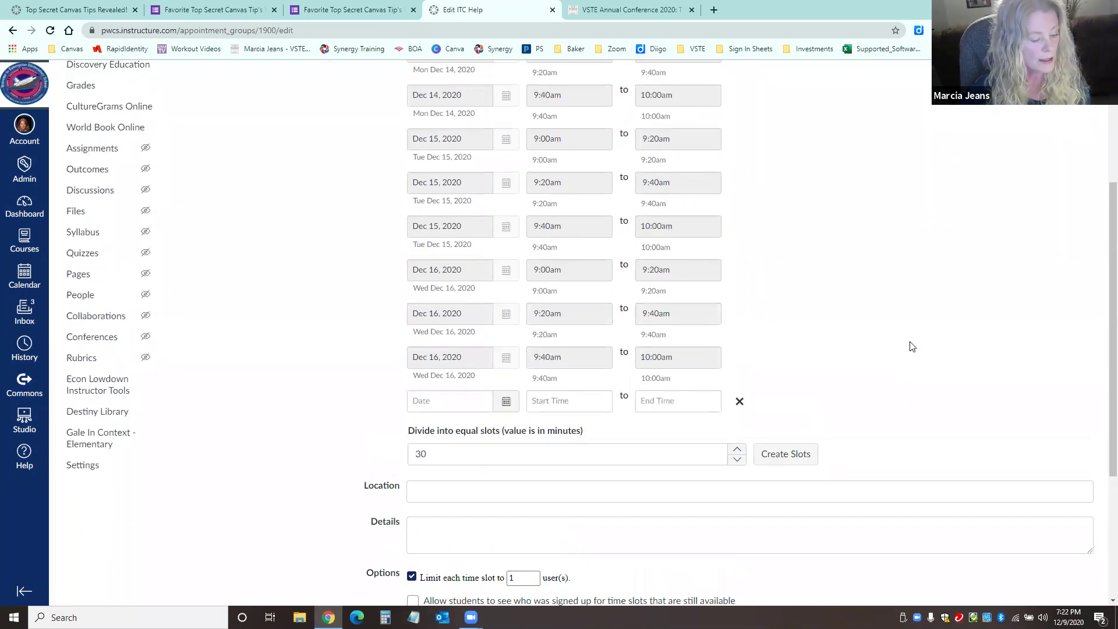
{"action": "scroll", "coordinate": [911, 346], "scroll_direction": "up", "scroll_amount": 2}
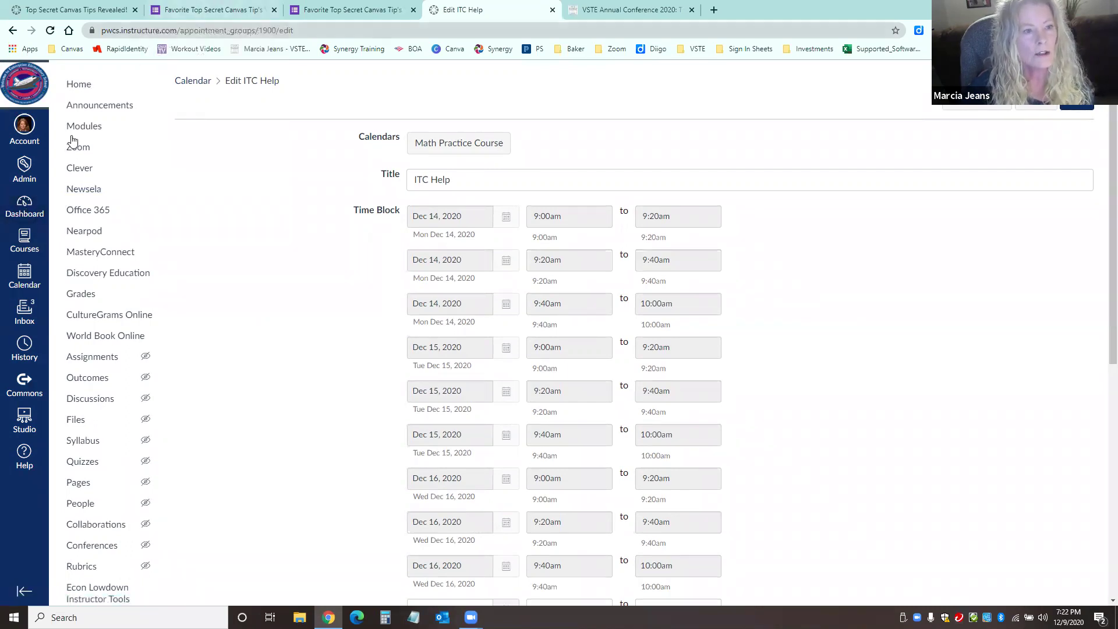
{"action": "left_click", "coordinate": [27, 207]}
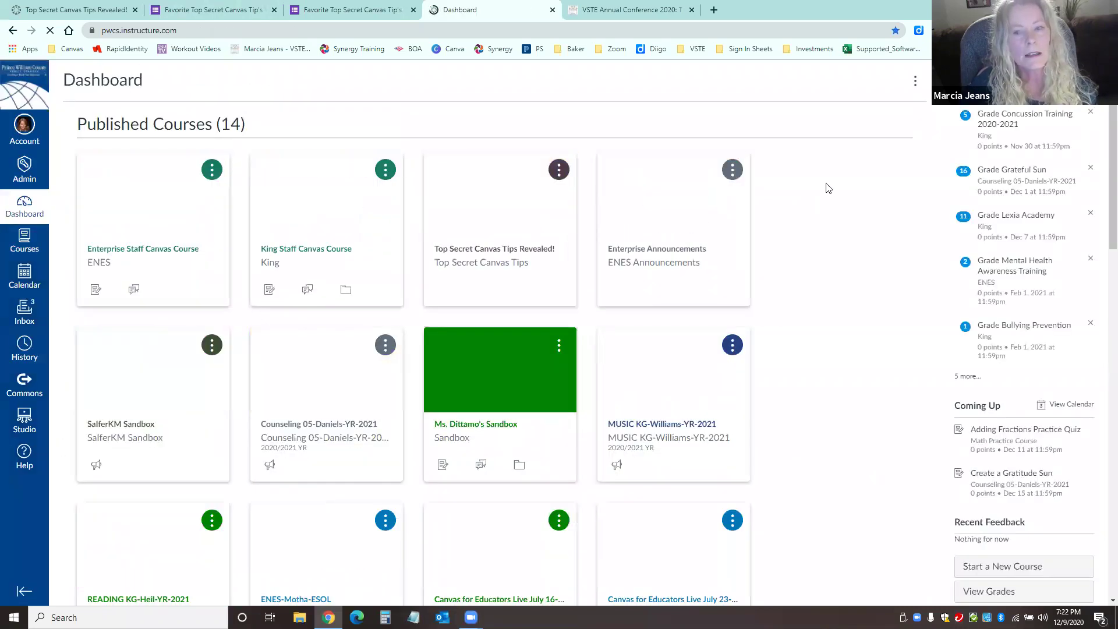
Open the King Staff Canvas Course gradebook and launch SpeedGrader for the Lexia Academy assignment.
{"action": "left_click", "coordinate": [291, 249]}
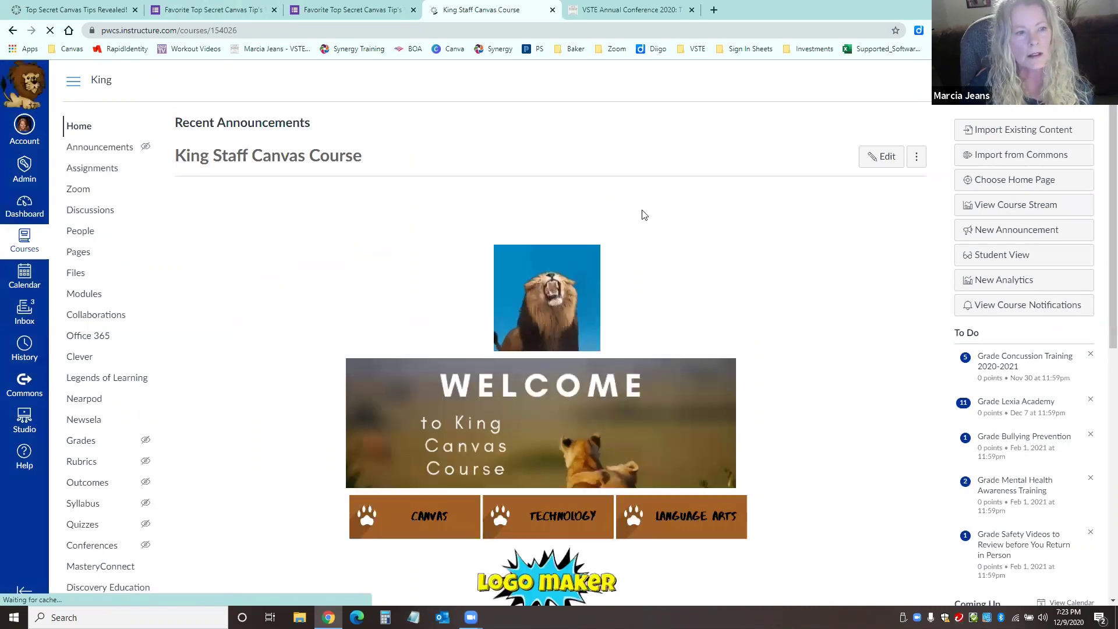
{"action": "left_click", "coordinate": [82, 440]}
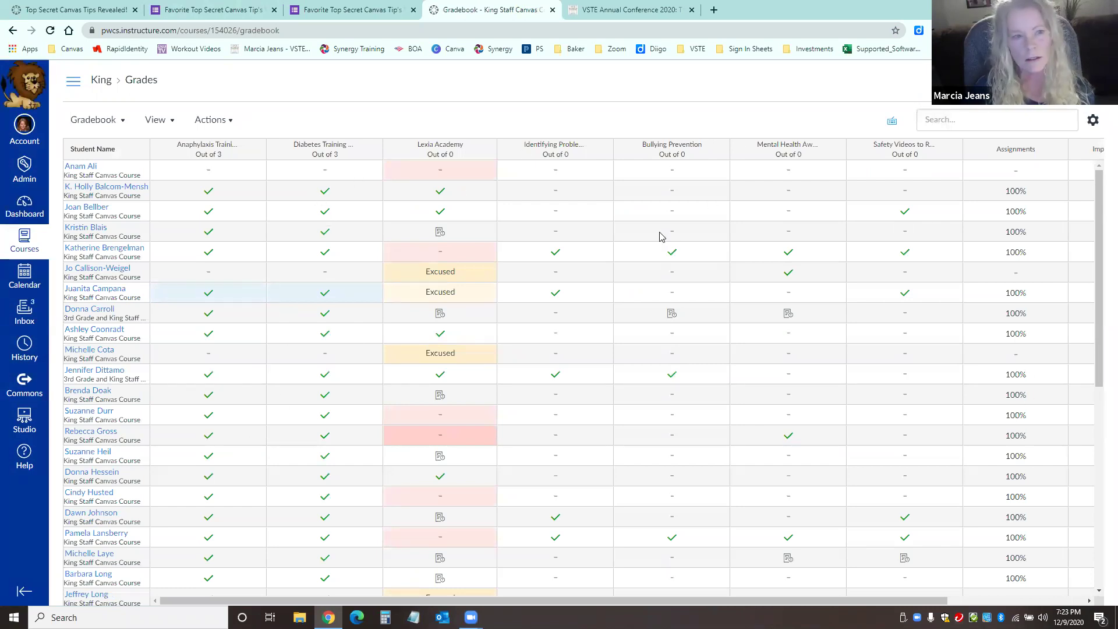
{"action": "mouse_move", "coordinate": [486, 150]}
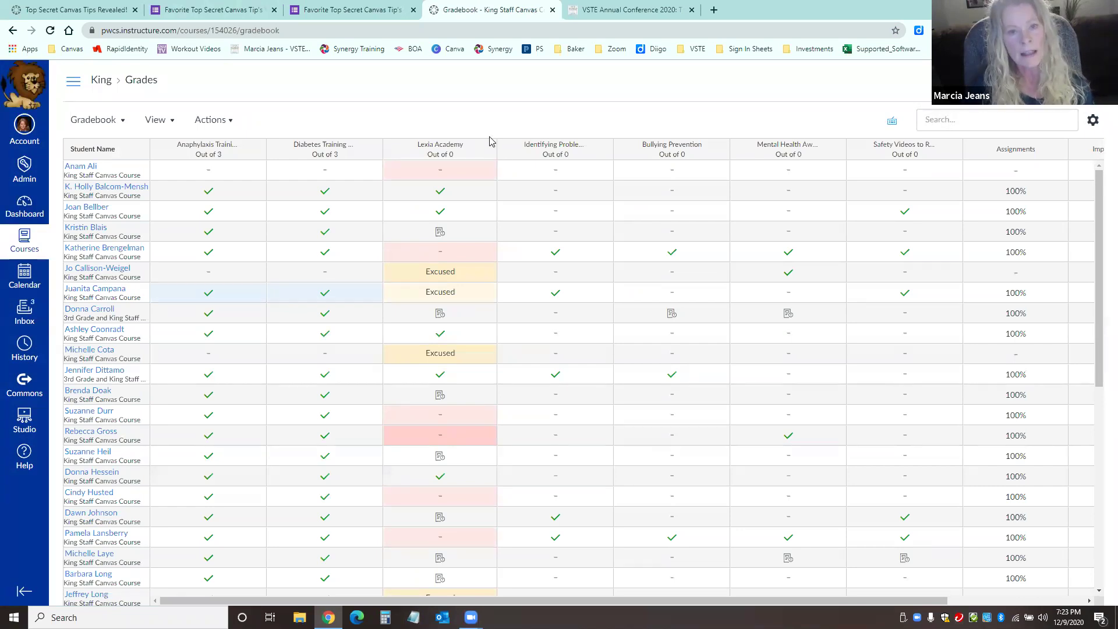
{"action": "left_click", "coordinate": [487, 153]}
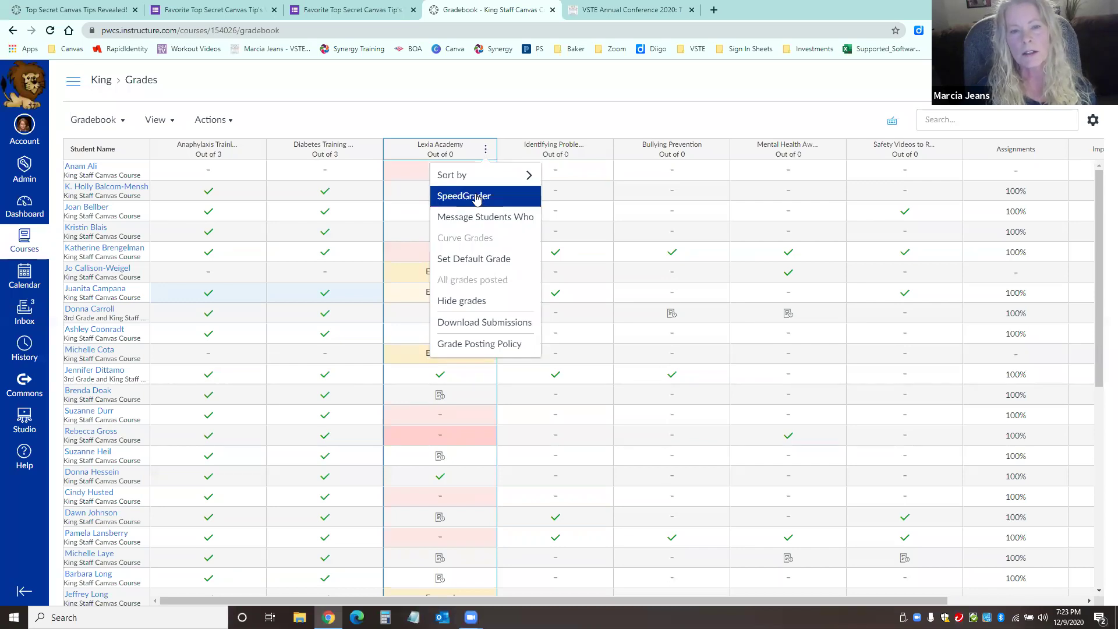
{"action": "left_click", "coordinate": [476, 199]}
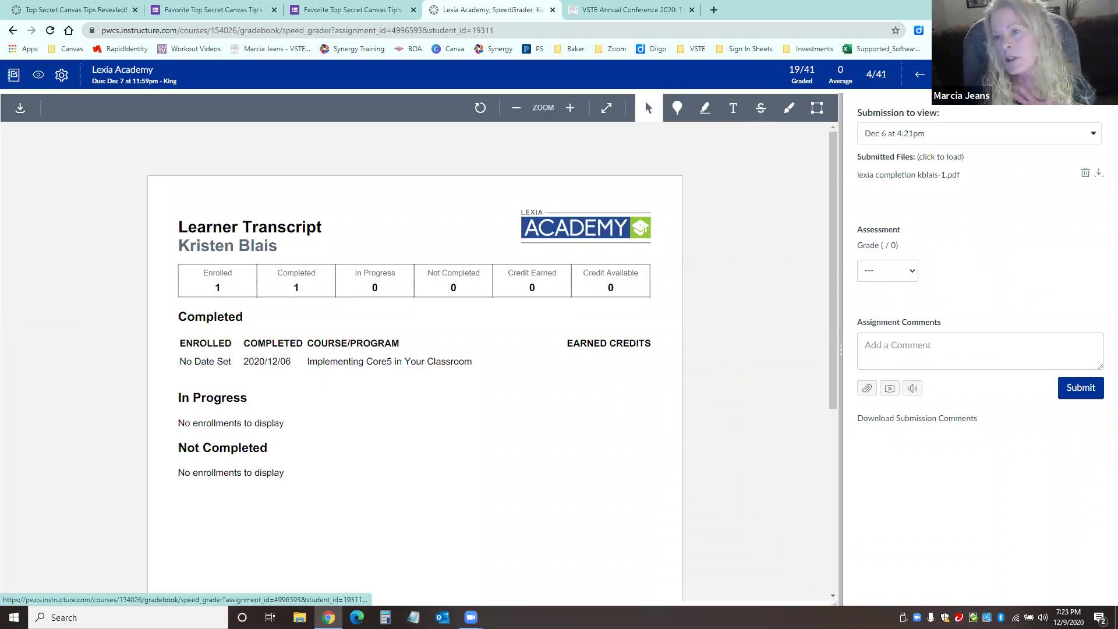
Check the SpeedGrader student list, then set it to sort by submission status and save the settings.
{"action": "left_click", "coordinate": [1013, 74]}
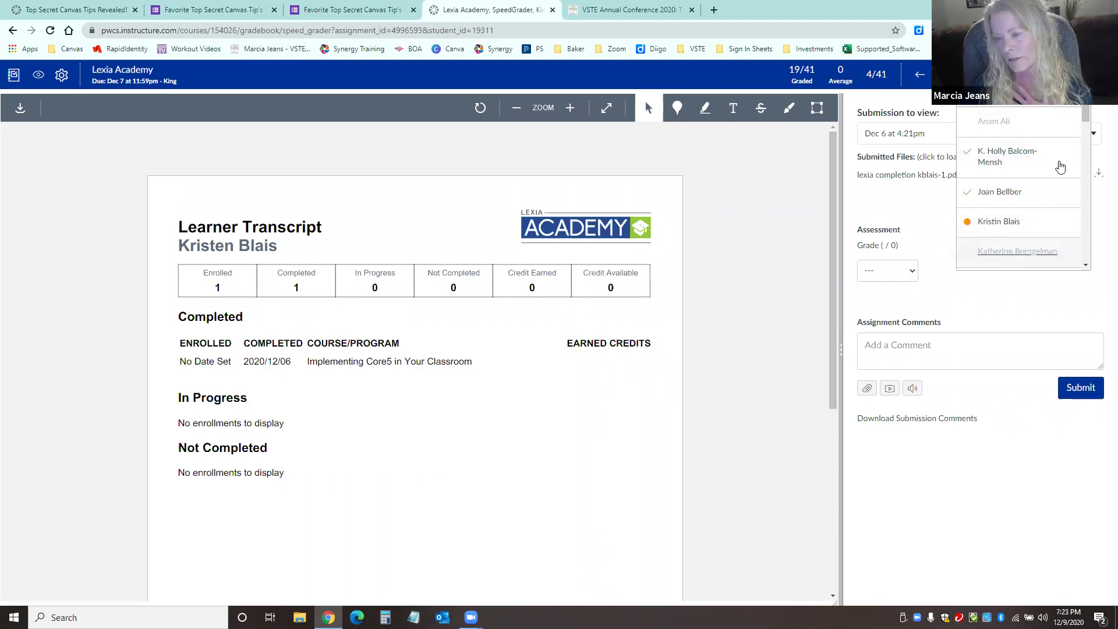
{"action": "mouse_move", "coordinate": [1085, 114]}
{"action": "left_mouse_down"}
{"action": "mouse_move", "coordinate": [1084, 226]}
{"action": "mouse_move", "coordinate": [1085, 114]}
{"action": "left_mouse_up"}
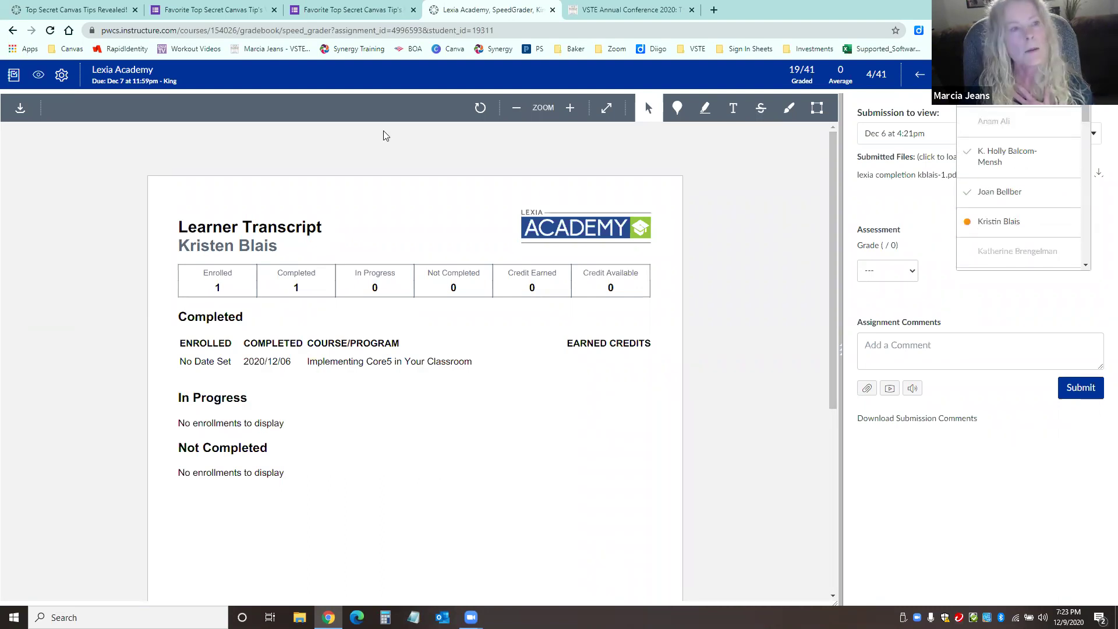
{"action": "left_click", "coordinate": [61, 78]}
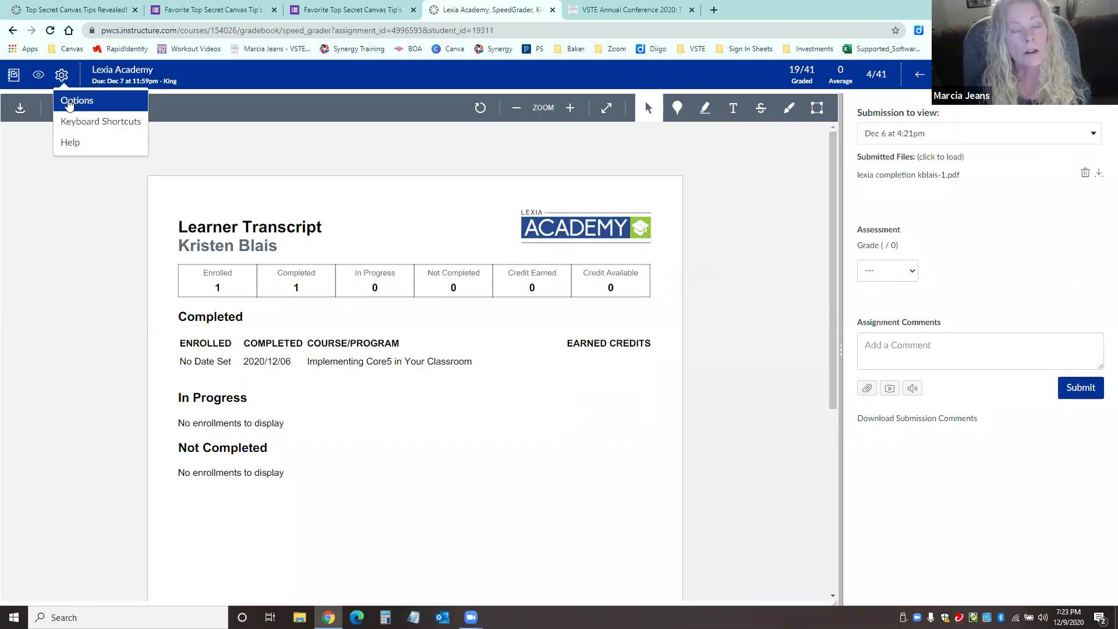
{"action": "left_click", "coordinate": [63, 100]}
{"action": "left_click", "coordinate": [566, 315]}
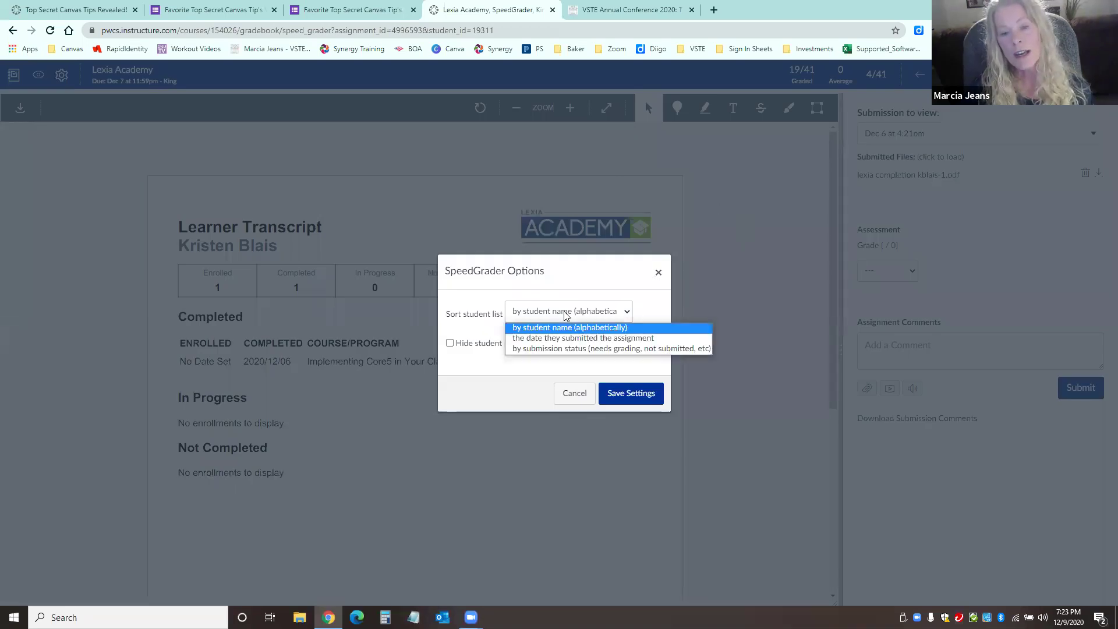
{"action": "left_click", "coordinate": [562, 350]}
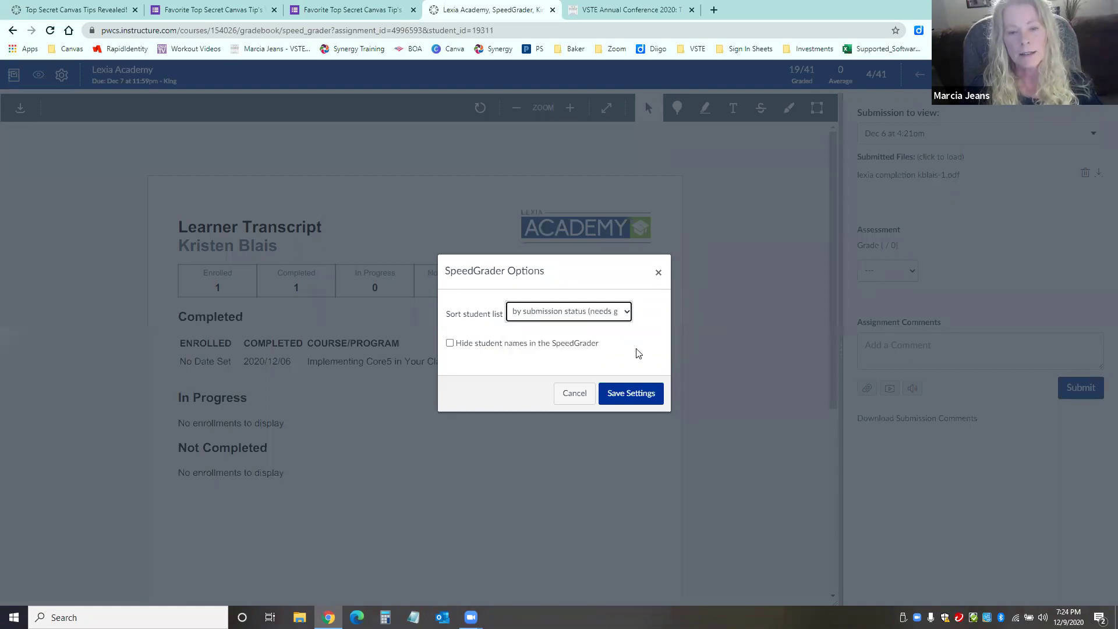
{"action": "left_click", "coordinate": [632, 400]}
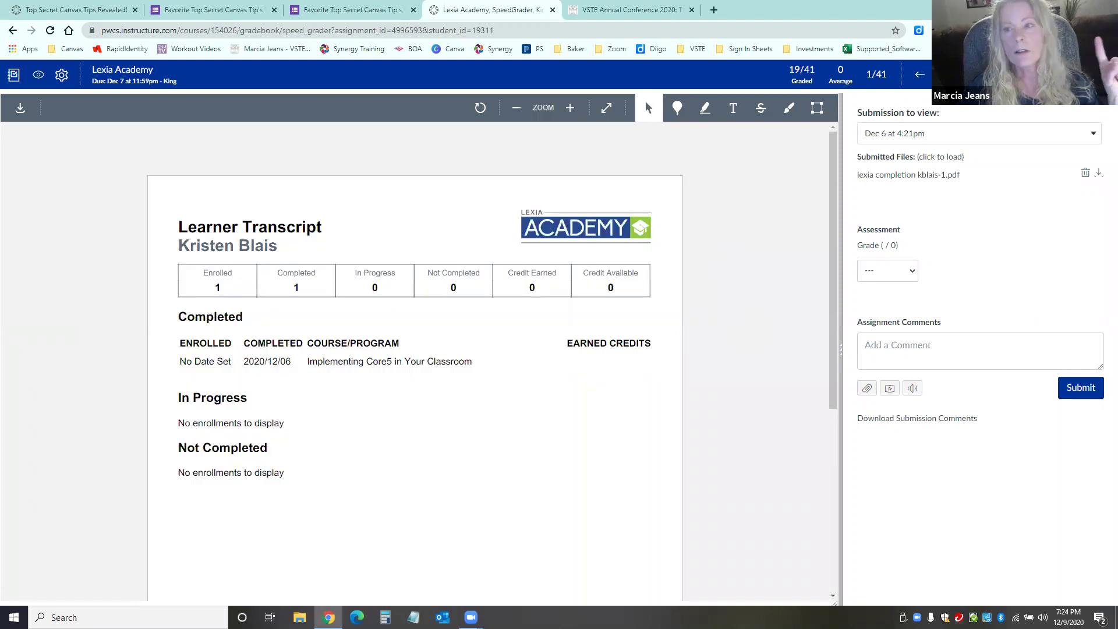
Review the order of students in the SpeedGrader student list and close it.
{"action": "left_click", "coordinate": [1023, 74]}
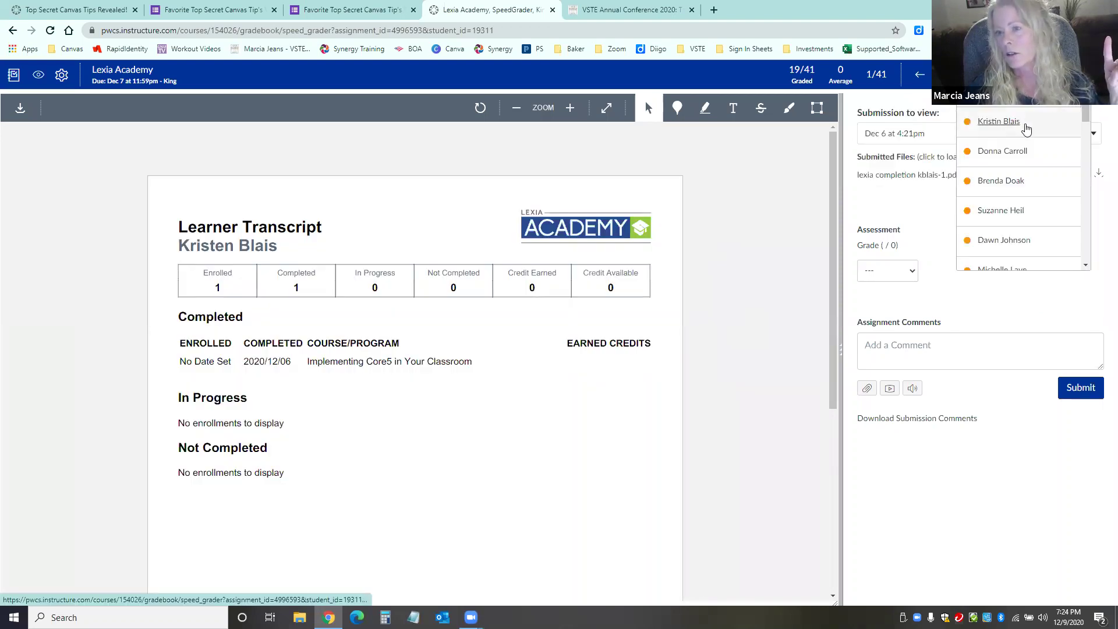
{"action": "left_click_drag", "start_coordinate": [1086, 112], "coordinate": [1046, 130]}
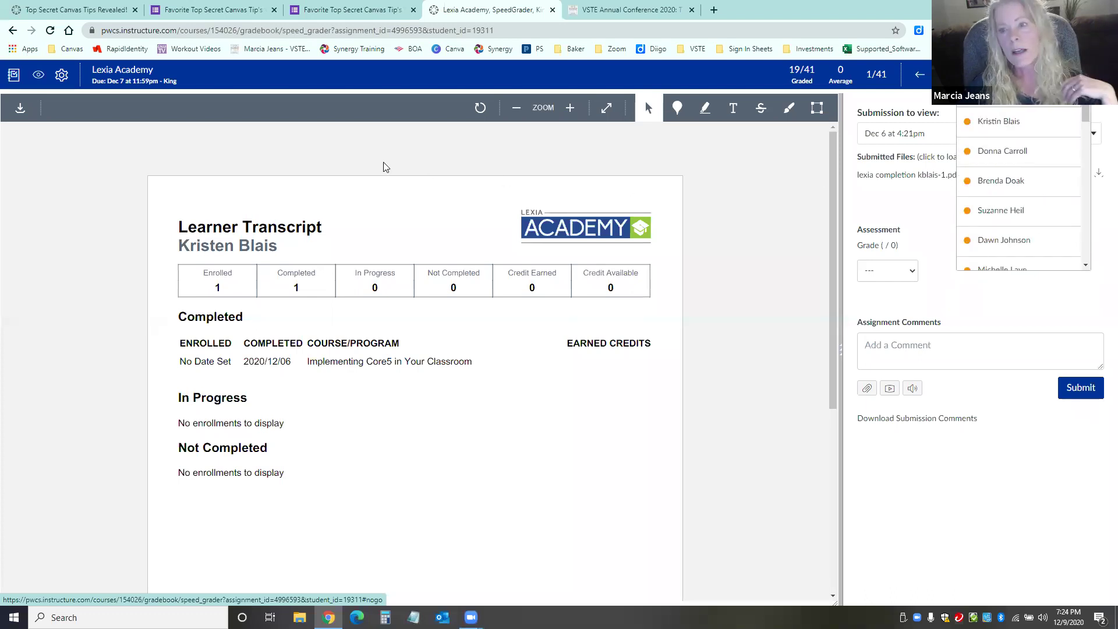
{"action": "left_click", "coordinate": [949, 473]}
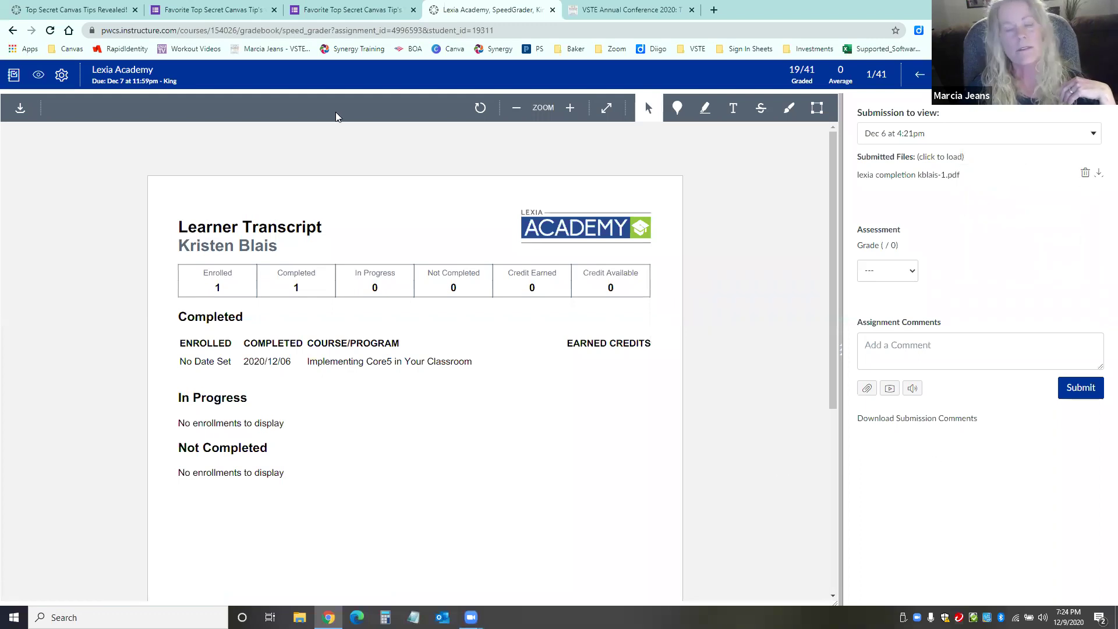
View the SpeedGrader keyboard shortcuts, moving their window up the page before closing it.
{"action": "left_click", "coordinate": [60, 76]}
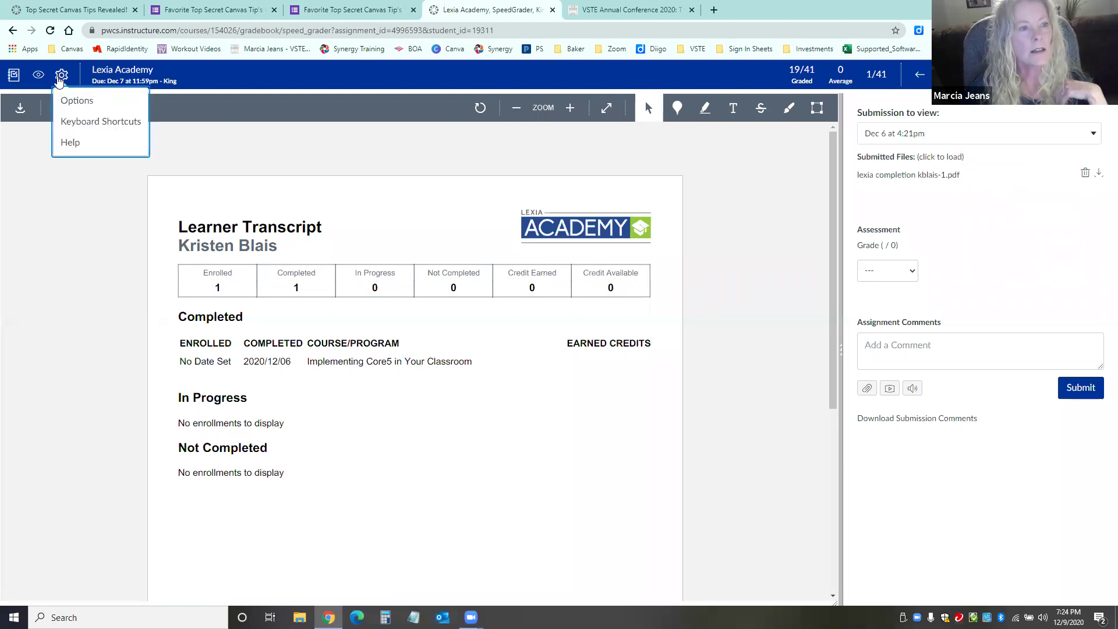
{"action": "left_click", "coordinate": [91, 122]}
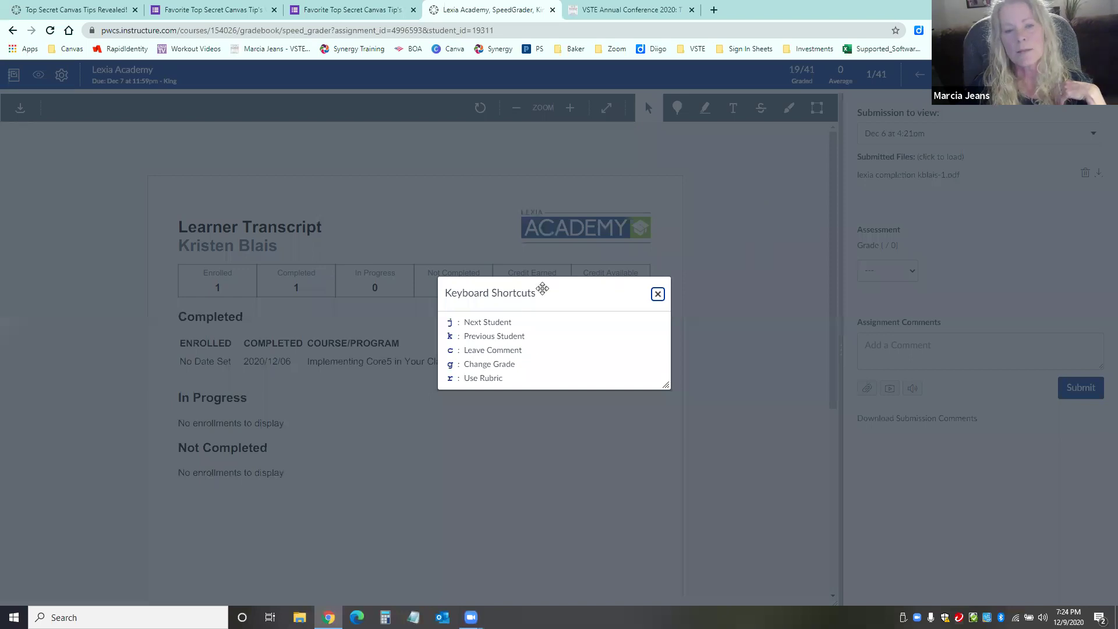
{"action": "left_click_drag", "start_coordinate": [542, 288], "coordinate": [538, 242]}
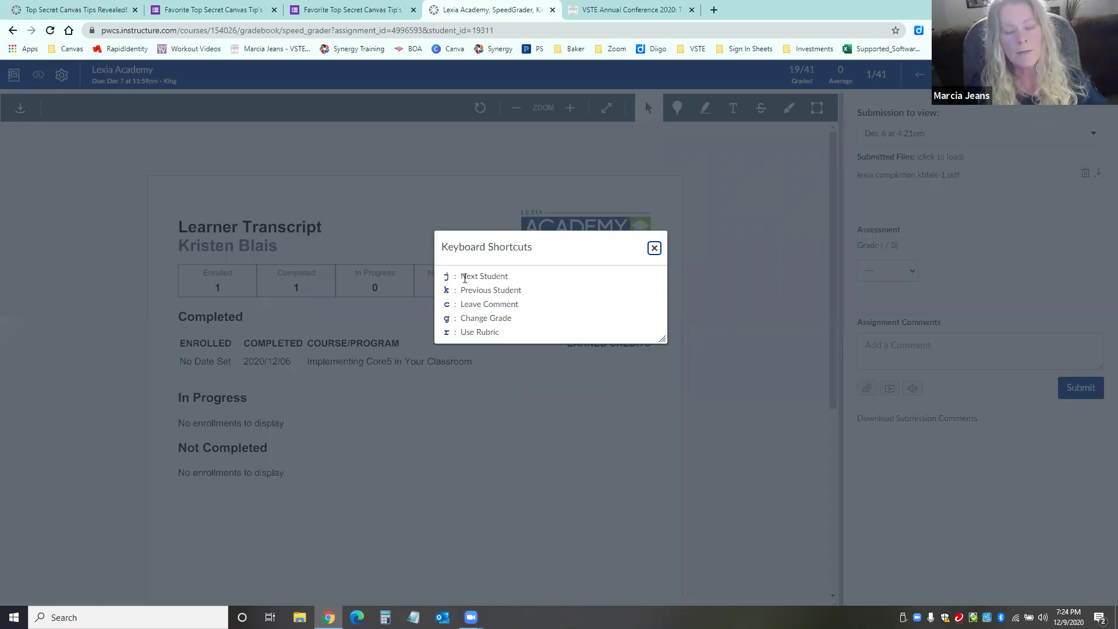
{"action": "left_click", "coordinate": [655, 250]}
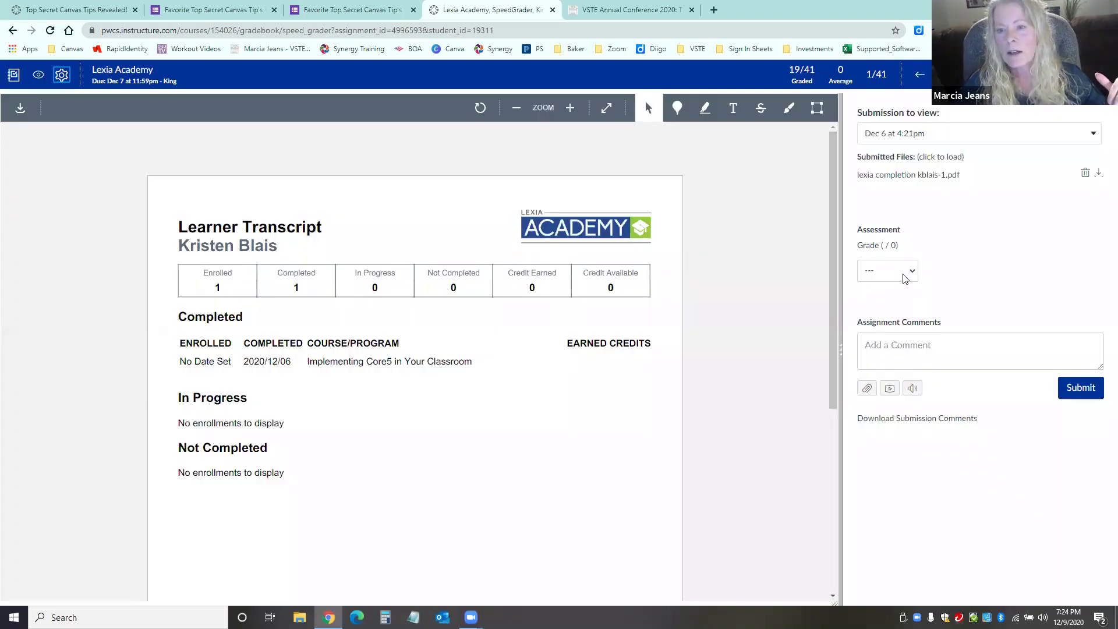
Grade the first Lexia Academy submission Complete, advance to the third student, and go back to the second.
{"action": "left_click", "coordinate": [901, 275]}
{"action": "left_click", "coordinate": [892, 295]}
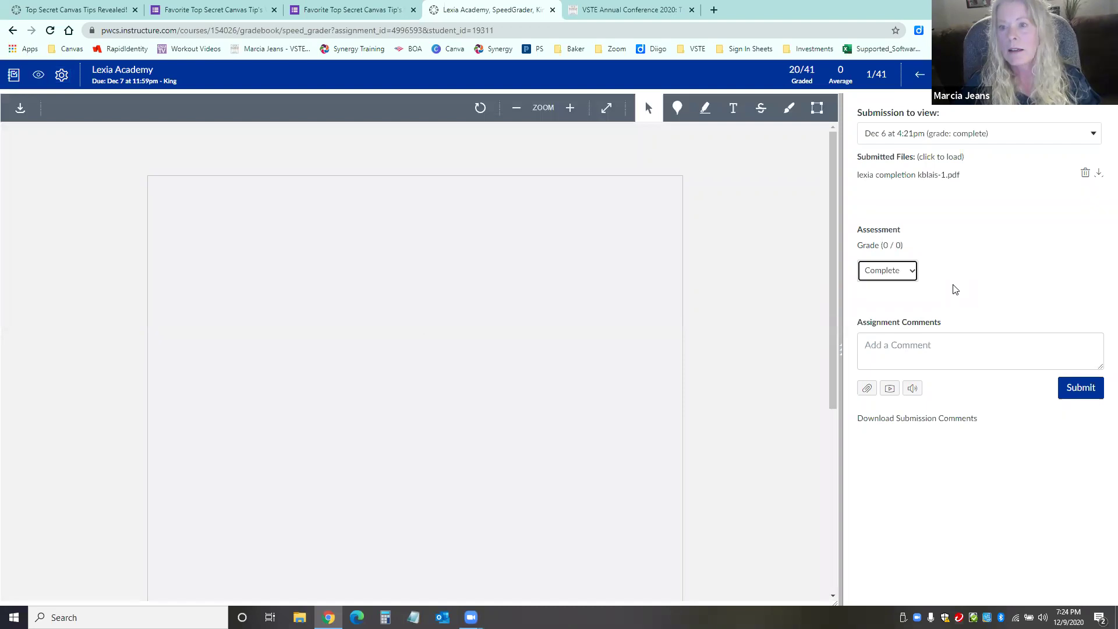
{"action": "key", "text": "j"}
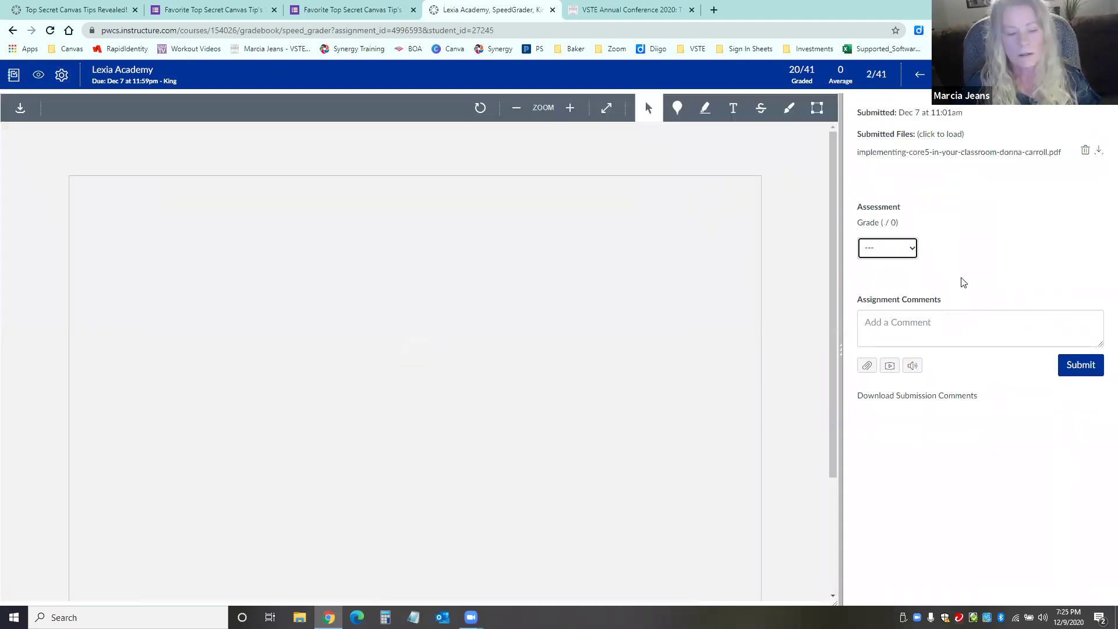
{"action": "key", "text": "j"}
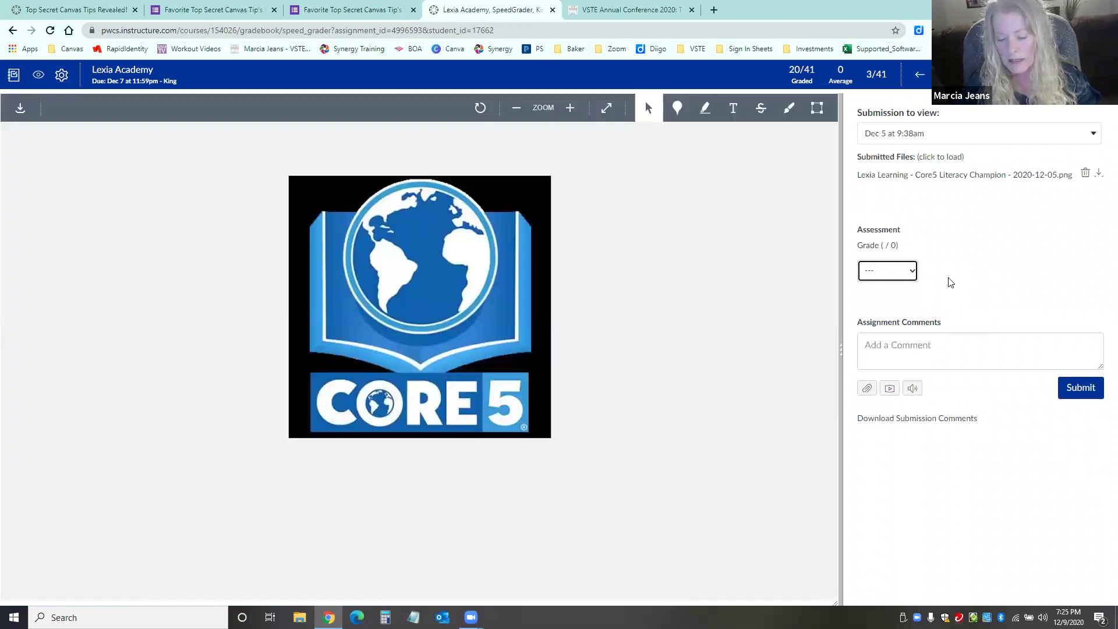
{"action": "key", "text": "k"}
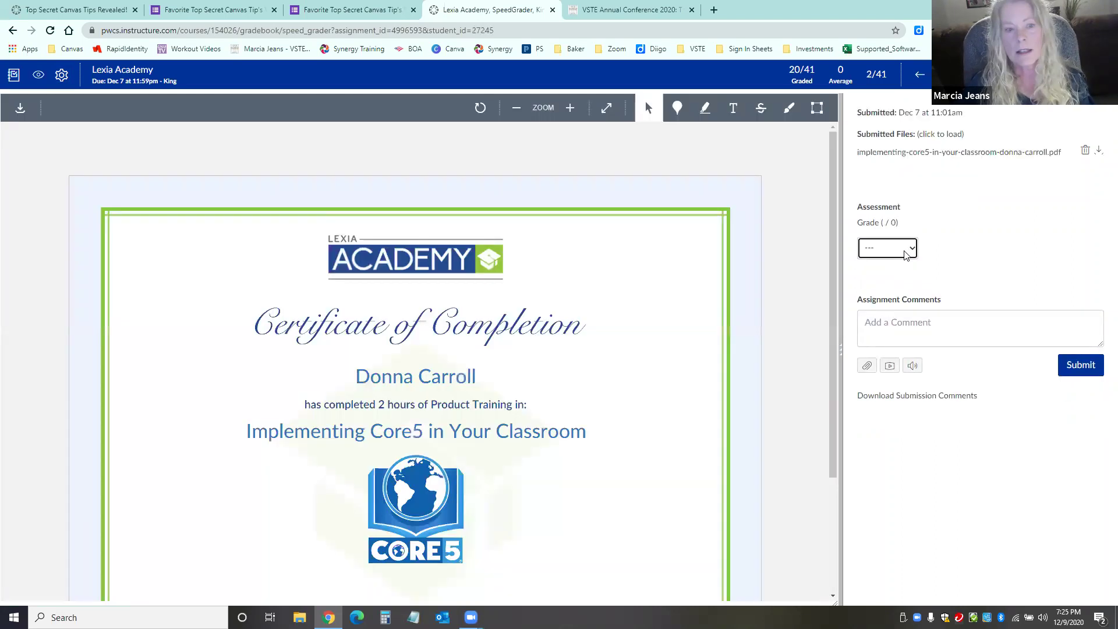
Grade the second and third Lexia Academy submissions Complete.
{"action": "left_click", "coordinate": [904, 254]}
{"action": "left_click", "coordinate": [882, 268]}
{"action": "key", "text": "j"}
{"action": "left_click", "coordinate": [886, 276]}
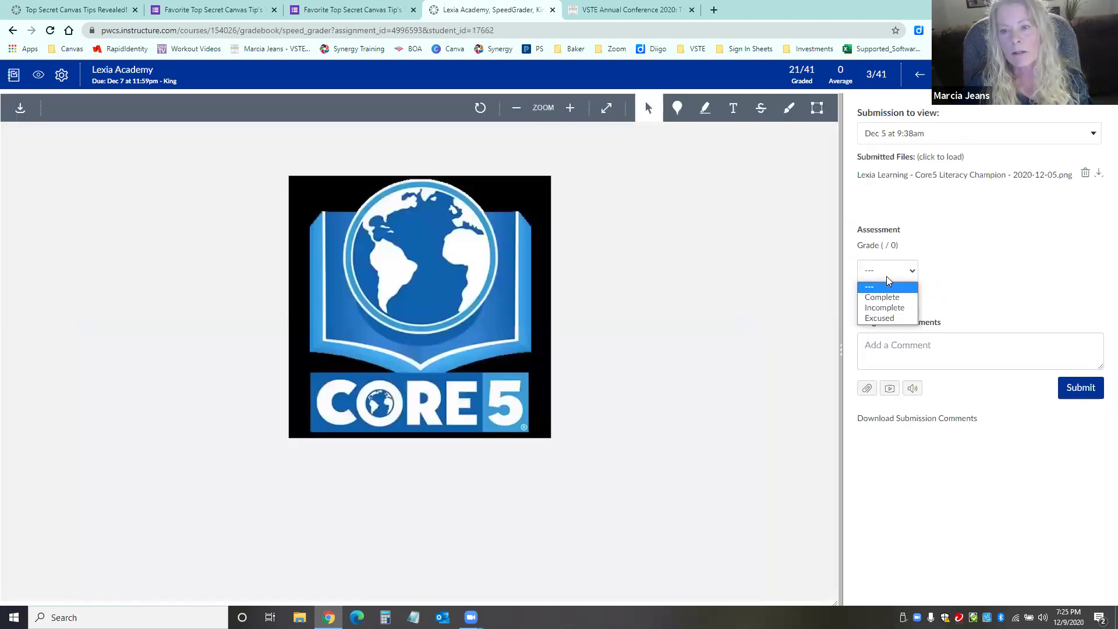
{"action": "left_click", "coordinate": [884, 294]}
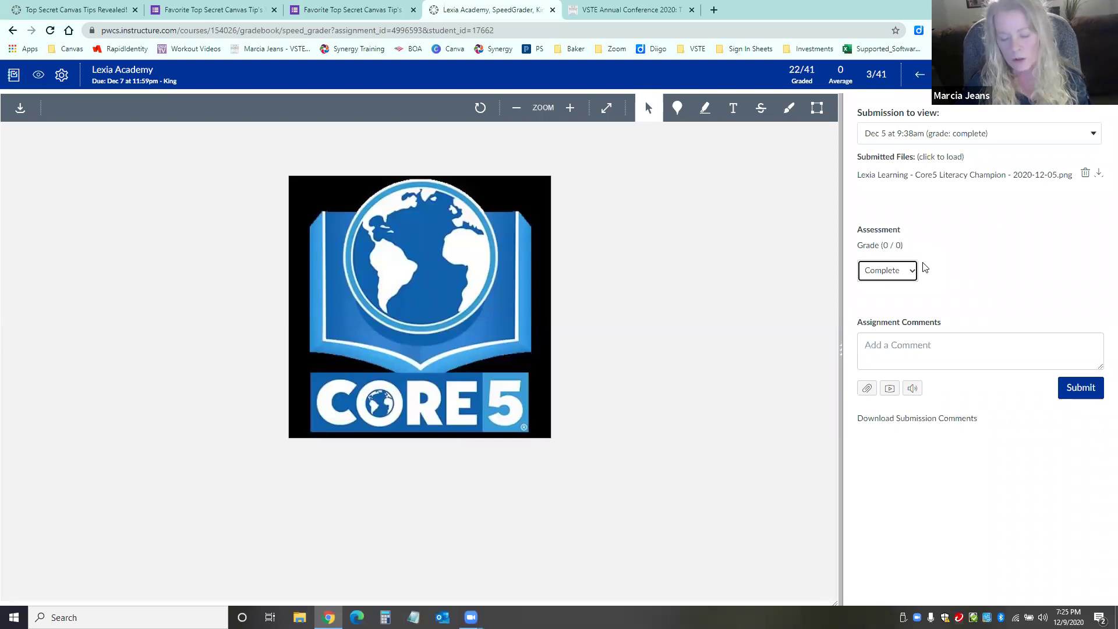
Dictate a feedback comment on the third submission with Speech to Text and delete its opening word "and".
{"action": "left_click", "coordinate": [861, 343]}
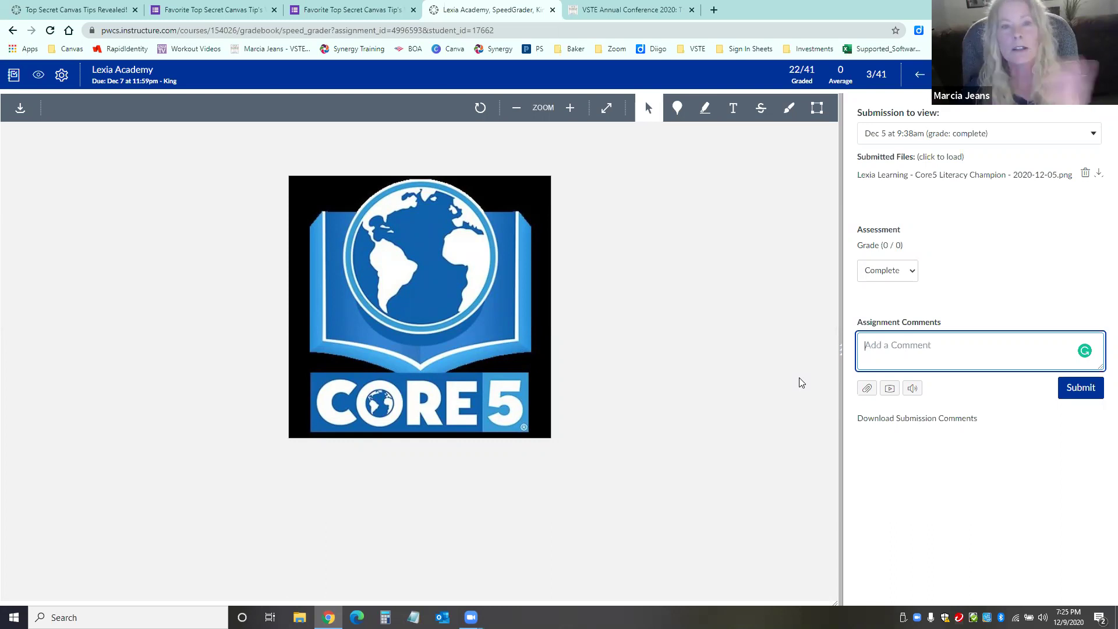
{"action": "left_click", "coordinate": [913, 389]}
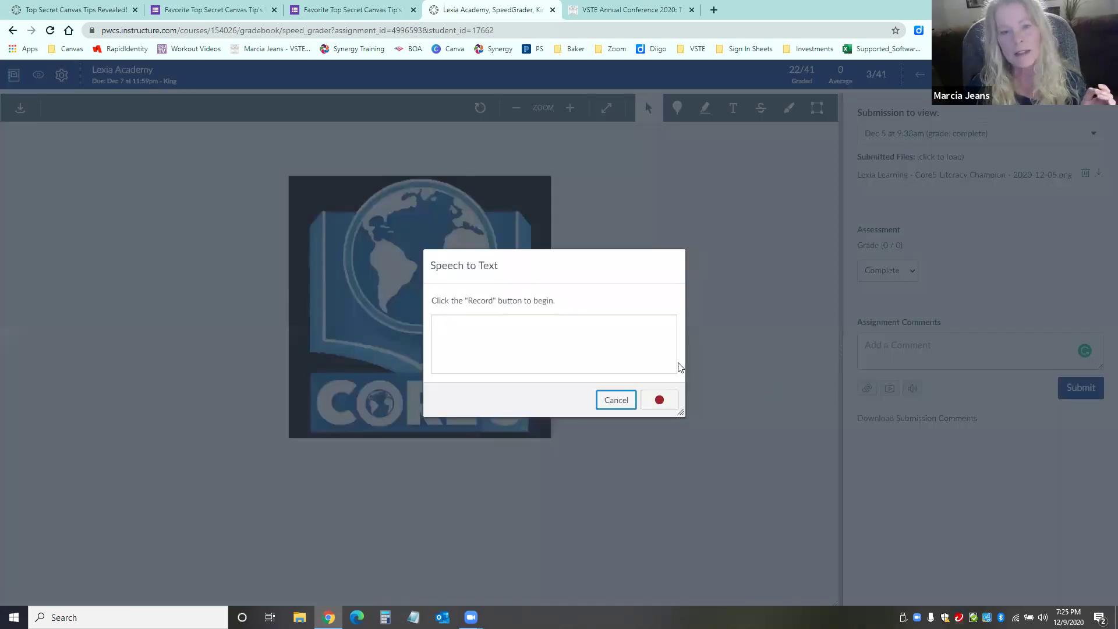
{"action": "left_click", "coordinate": [660, 401]}
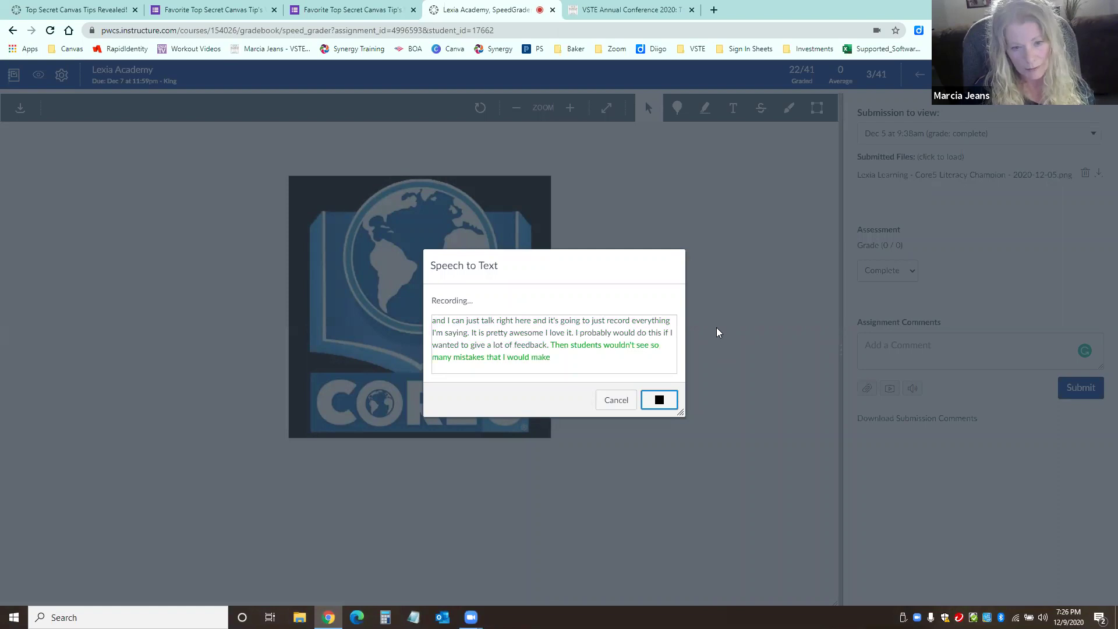
{"action": "left_click", "coordinate": [655, 398]}
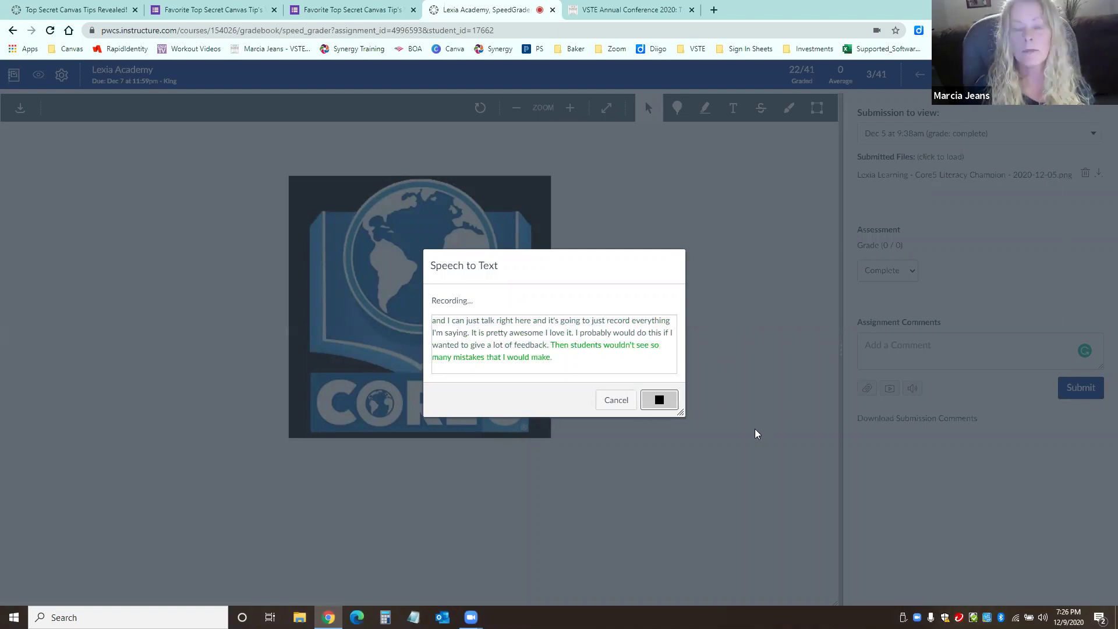
{"action": "double_click", "coordinate": [872, 344]}
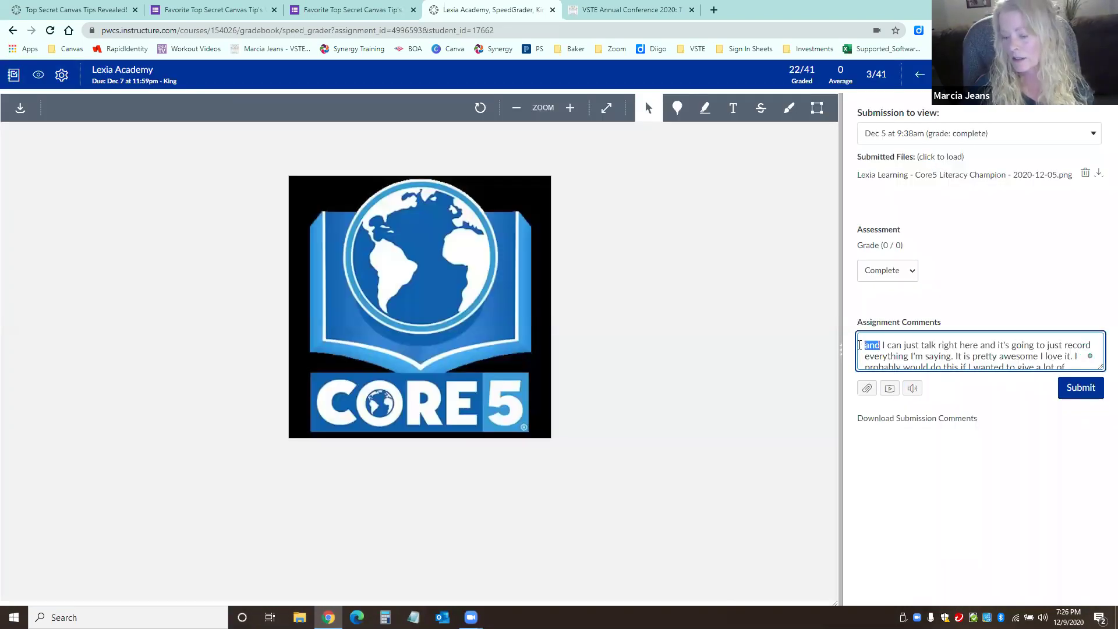
{"action": "key", "text": "BackSpace"}
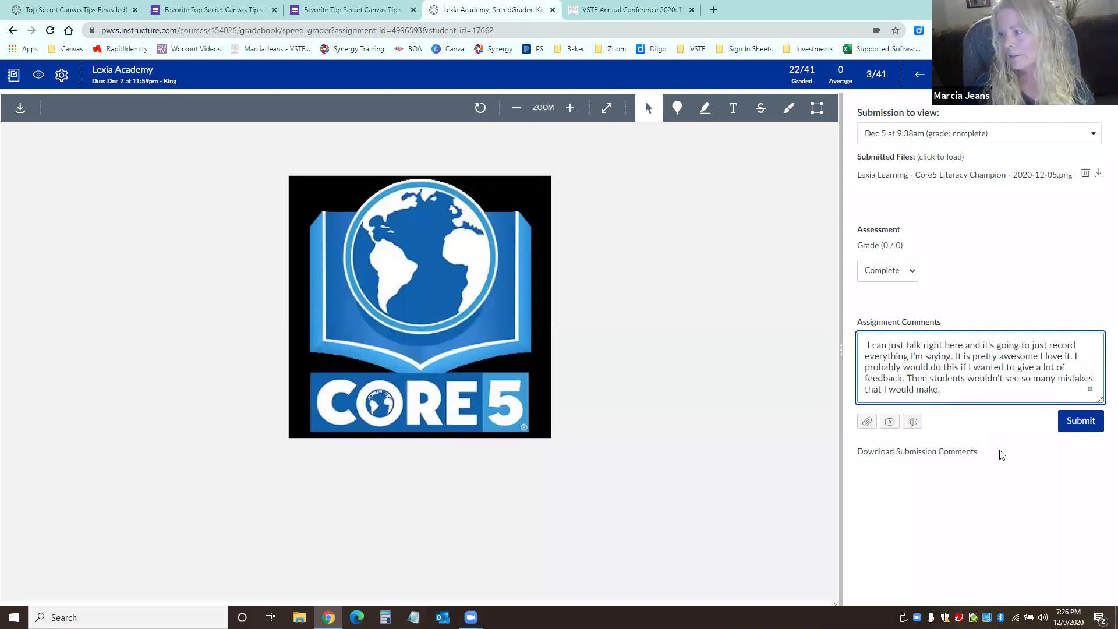
View the webcam choices for recording a media comment, close the recorder, and return to the gradebook without saving the comment draft.
{"action": "left_click", "coordinate": [889, 421]}
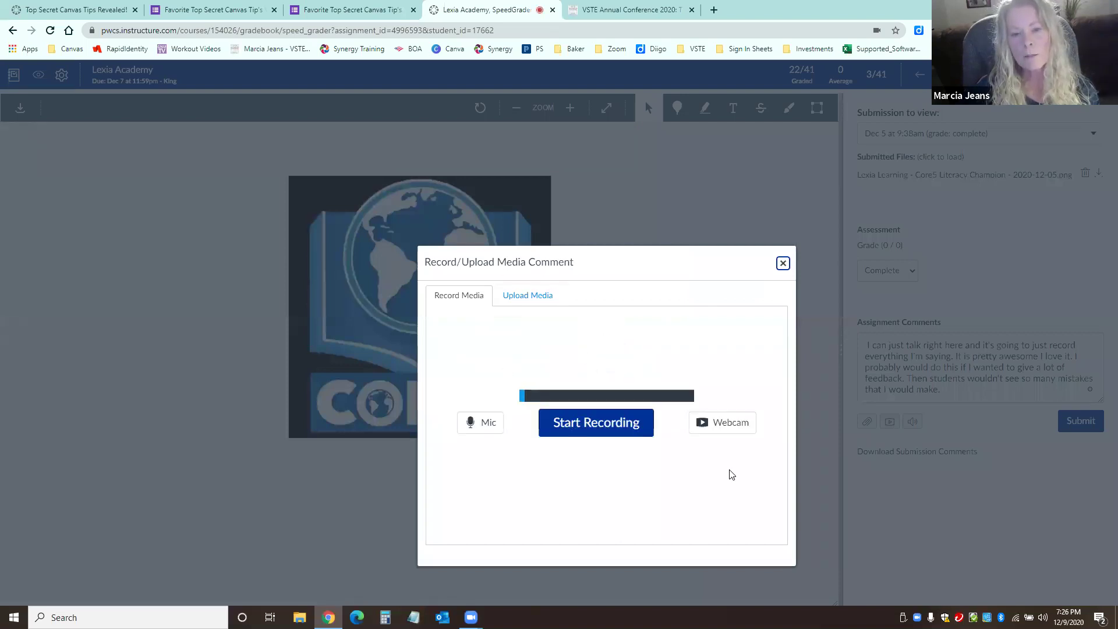
{"action": "left_click", "coordinate": [727, 429]}
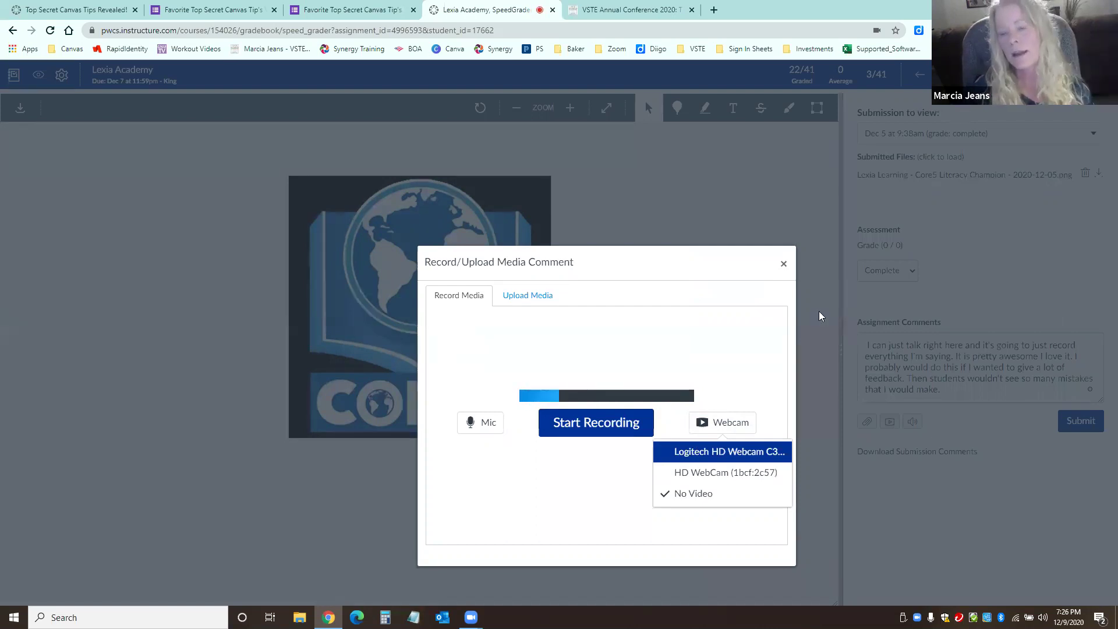
{"action": "left_click", "coordinate": [782, 265]}
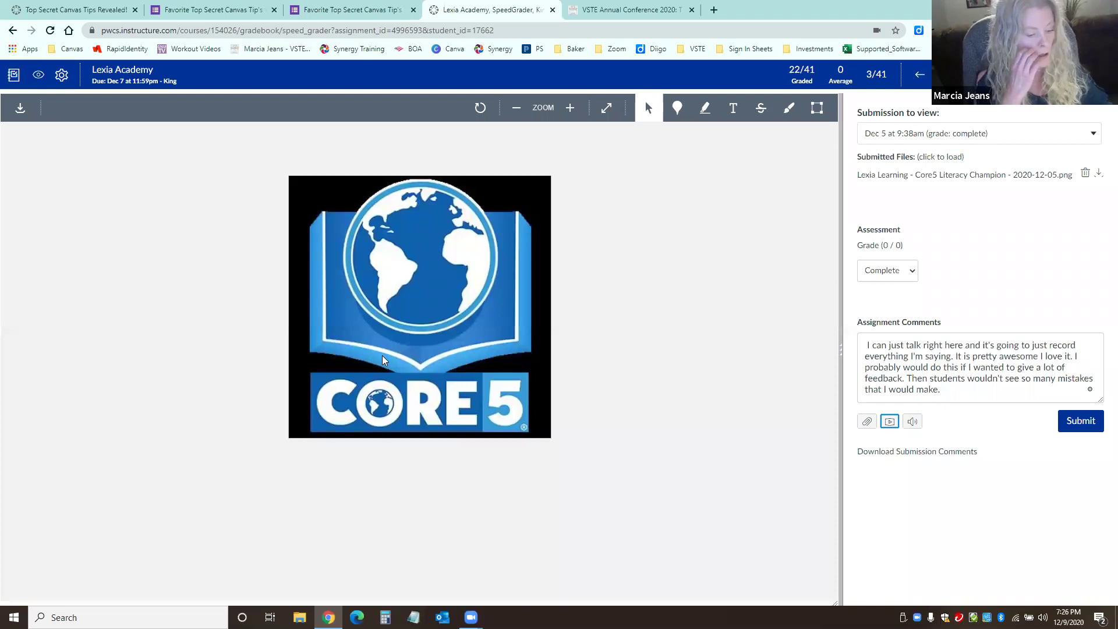
{"action": "left_click", "coordinate": [13, 74]}
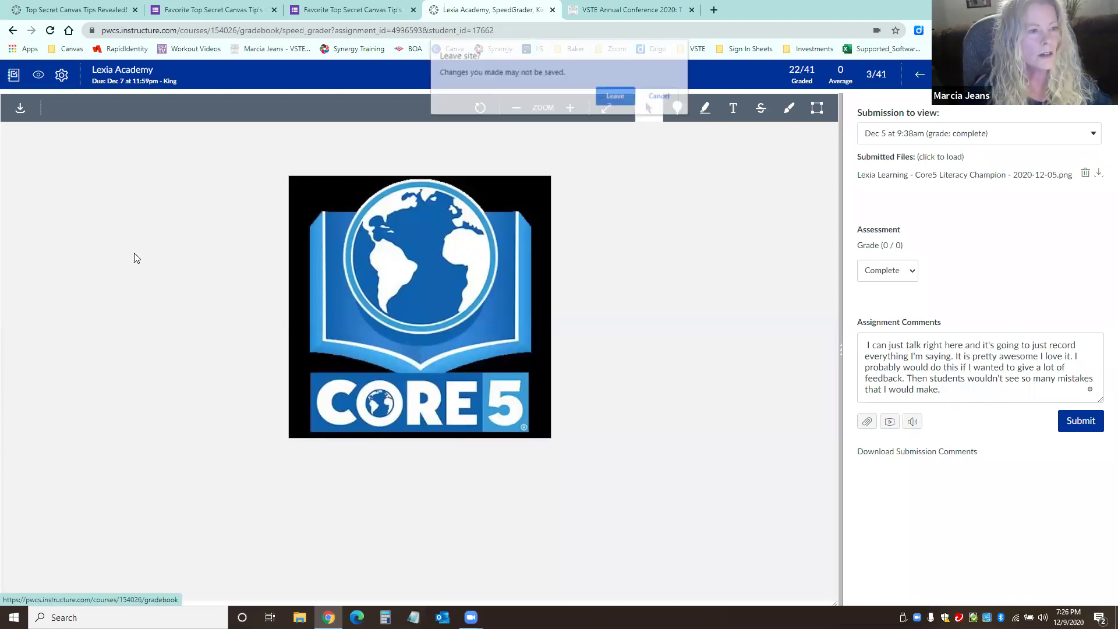
{"action": "left_click", "coordinate": [617, 97]}
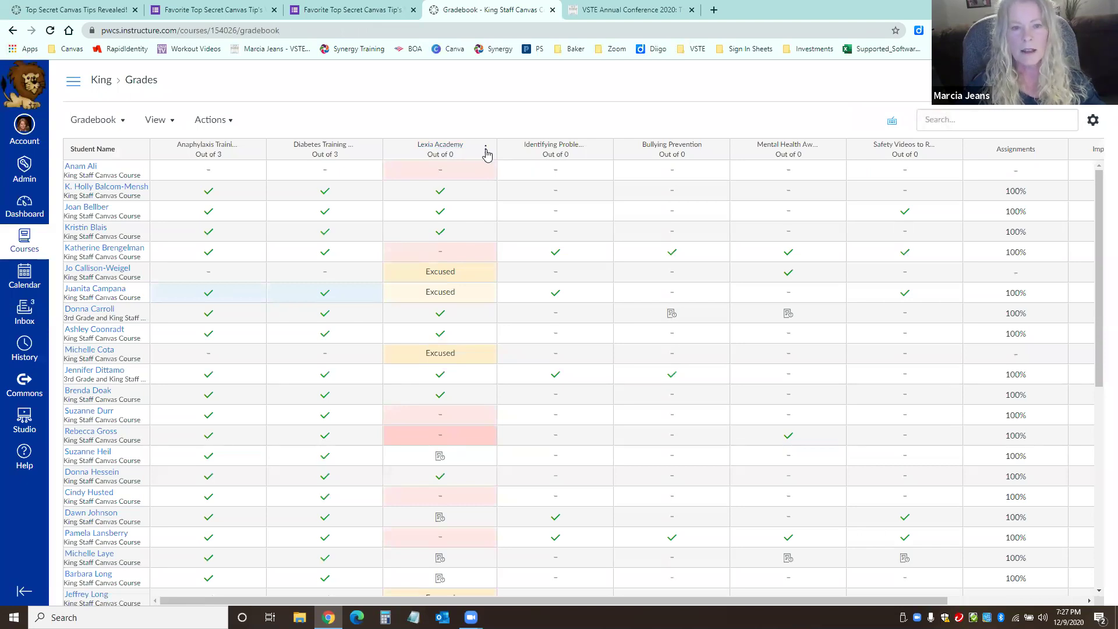
Start a message to students who haven't submitted Lexia Academy, remove two recipients, and cancel it without sending.
{"action": "left_click", "coordinate": [486, 150]}
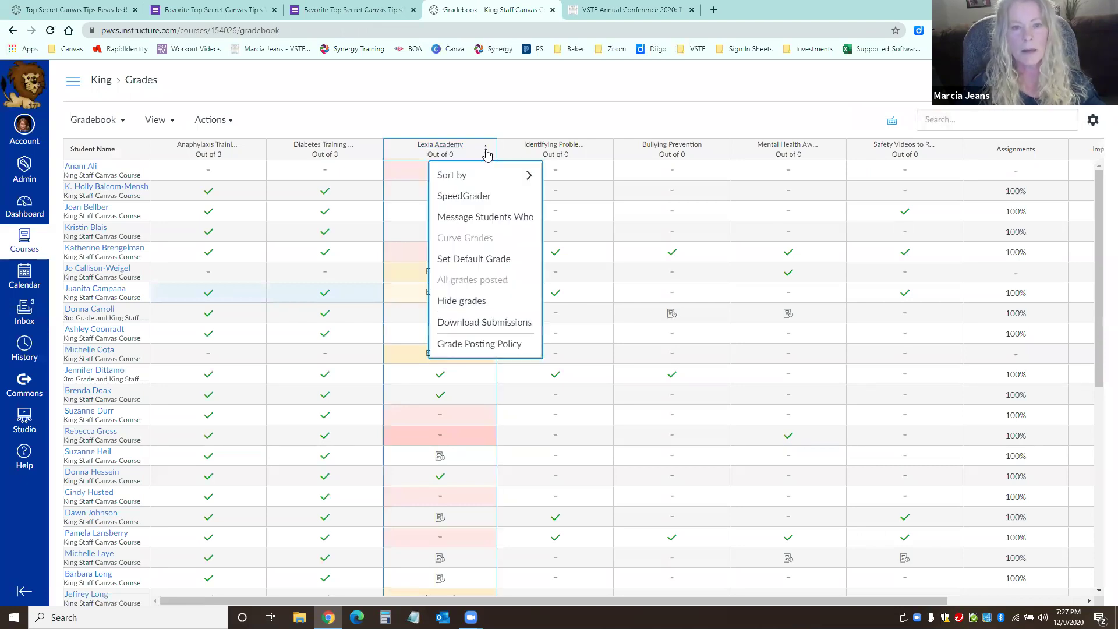
{"action": "left_click", "coordinate": [488, 218]}
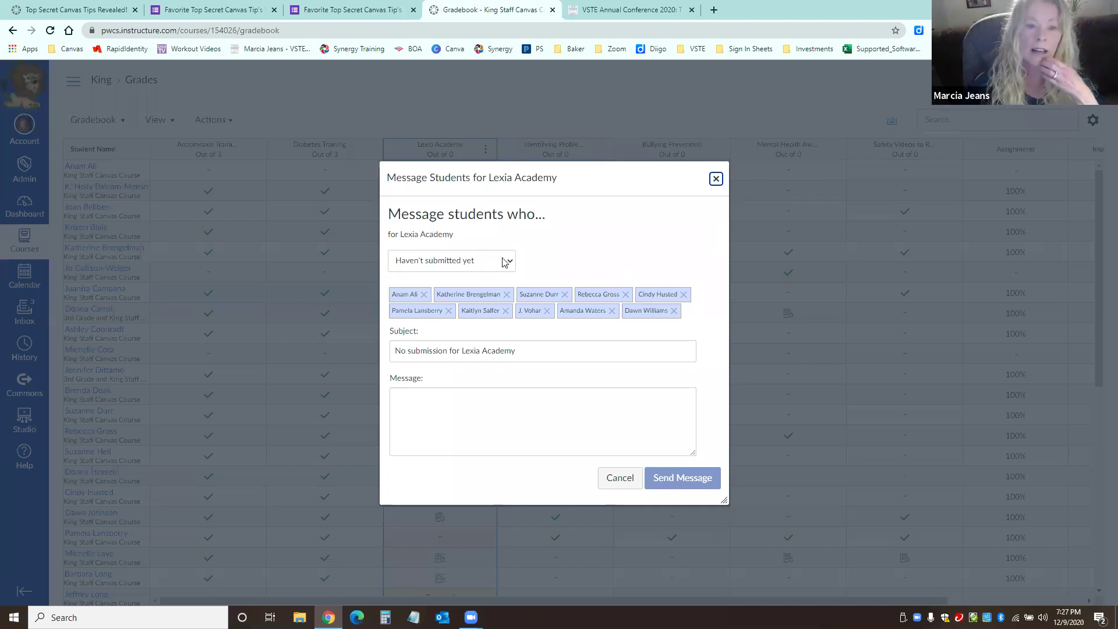
{"action": "left_click", "coordinate": [673, 311]}
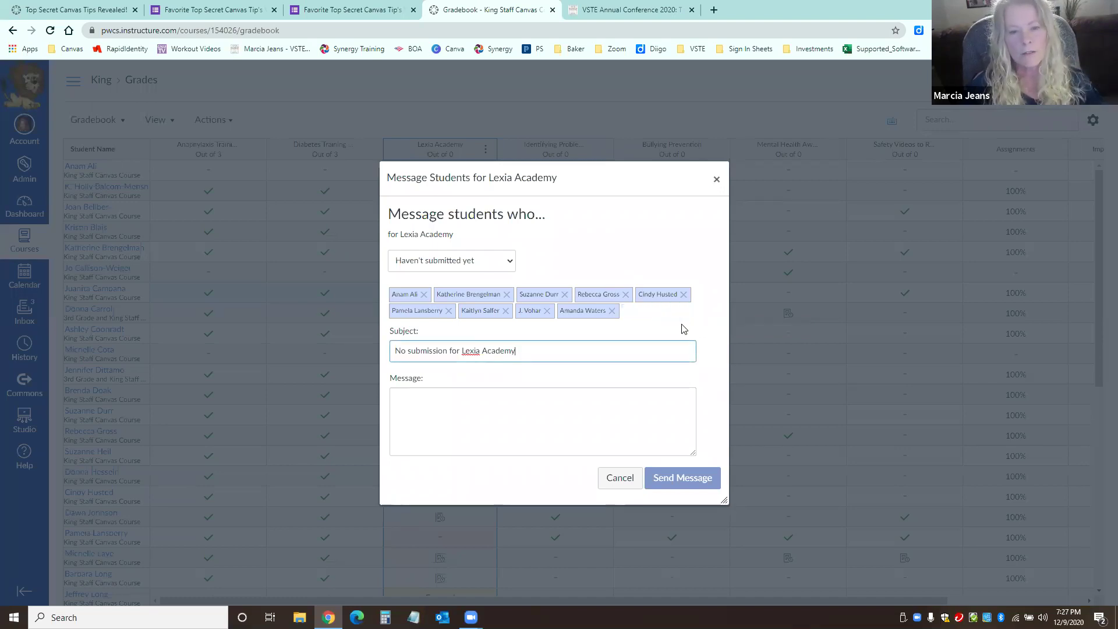
{"action": "left_click", "coordinate": [506, 311]}
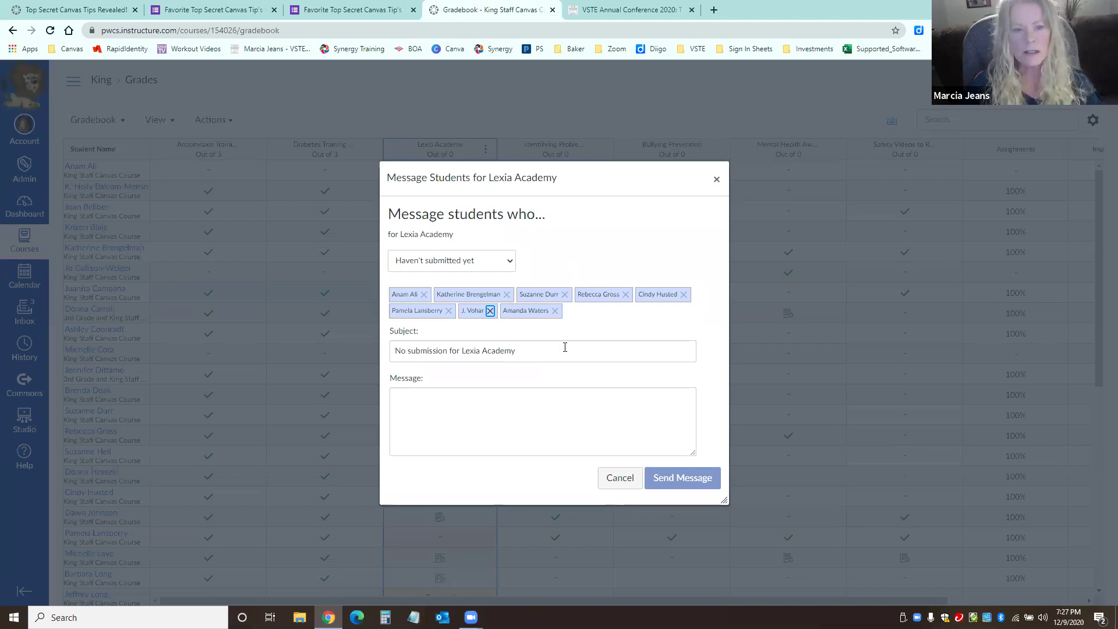
{"action": "left_click", "coordinate": [421, 411]}
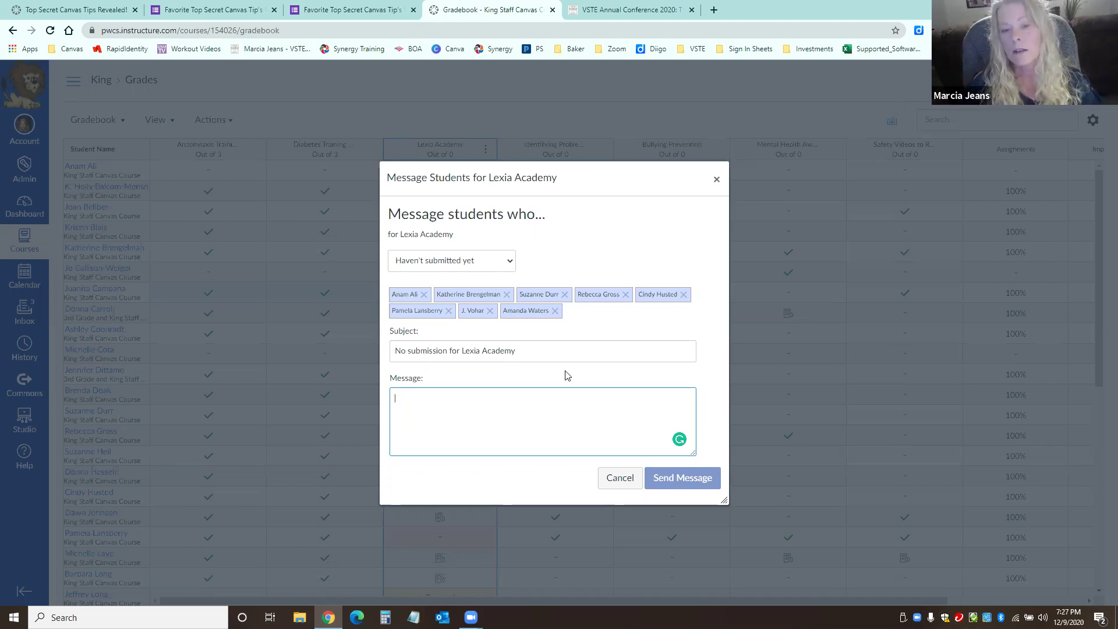
{"action": "left_click", "coordinate": [621, 478]}
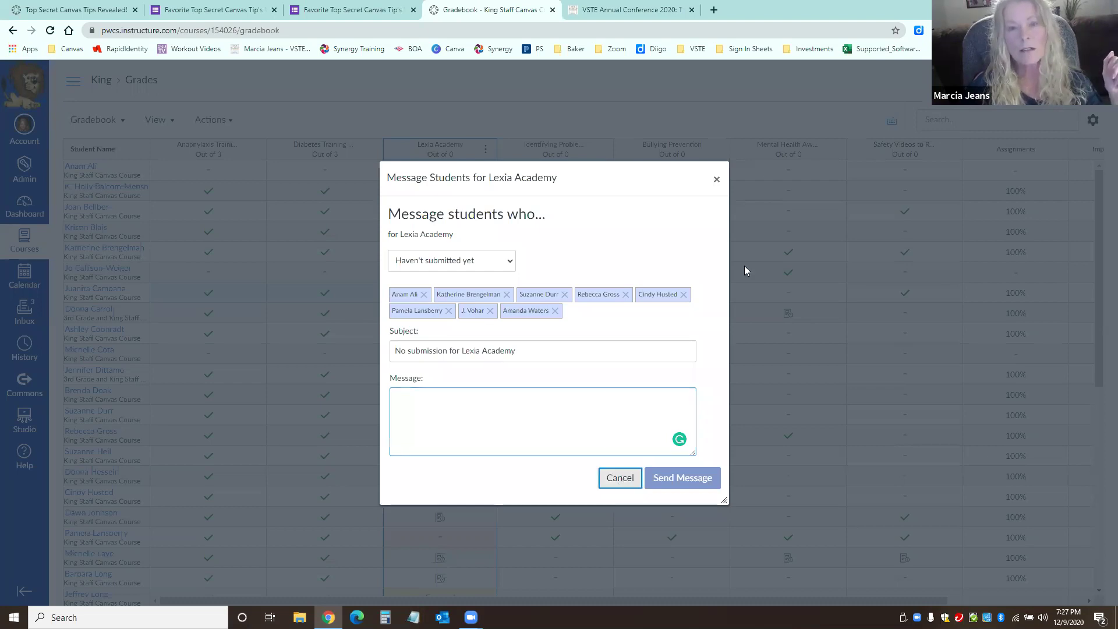
View the recipient criteria available for messaging Lexia Academy students, and close the message form.
{"action": "left_click", "coordinate": [492, 152]}
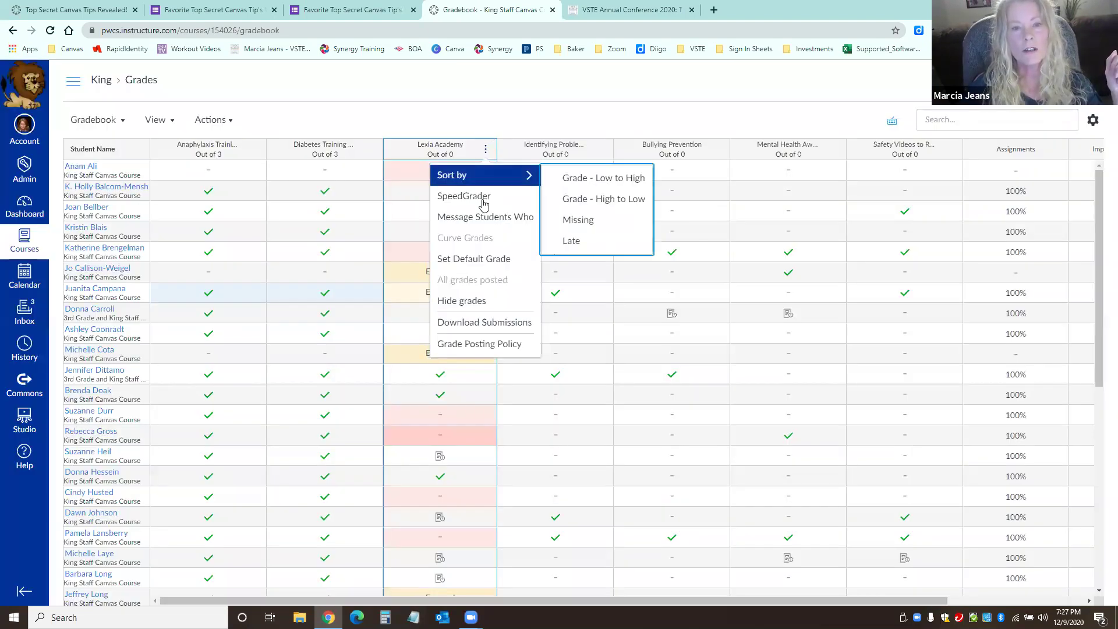
{"action": "left_click", "coordinate": [541, 219]}
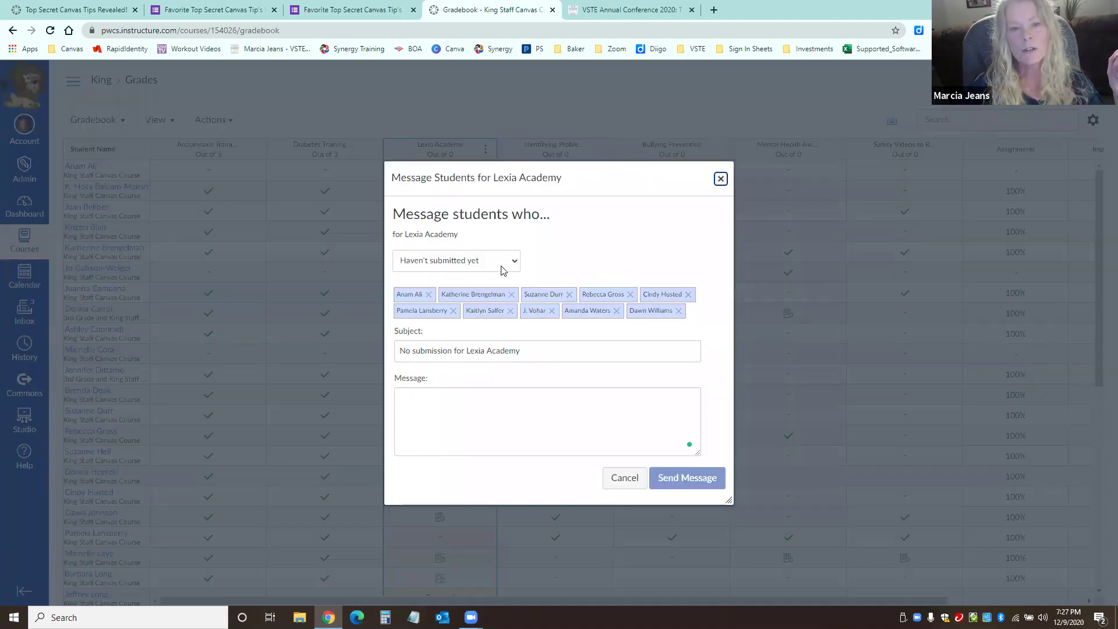
{"action": "left_click", "coordinate": [502, 270]}
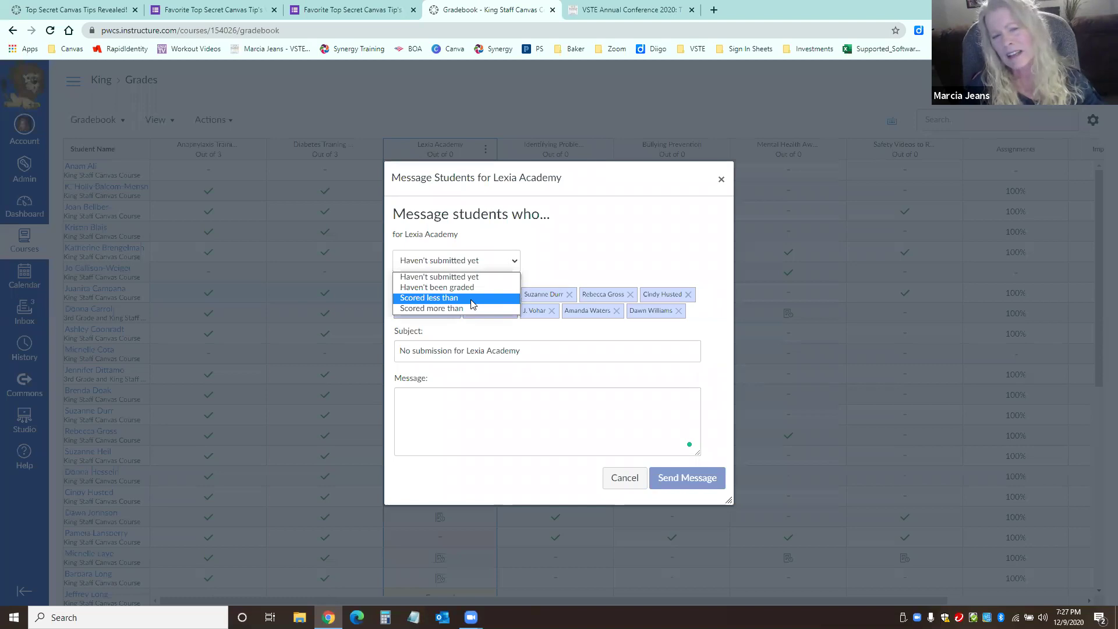
{"action": "left_click", "coordinate": [721, 179]}
{"action": "key", "text": "Escape"}
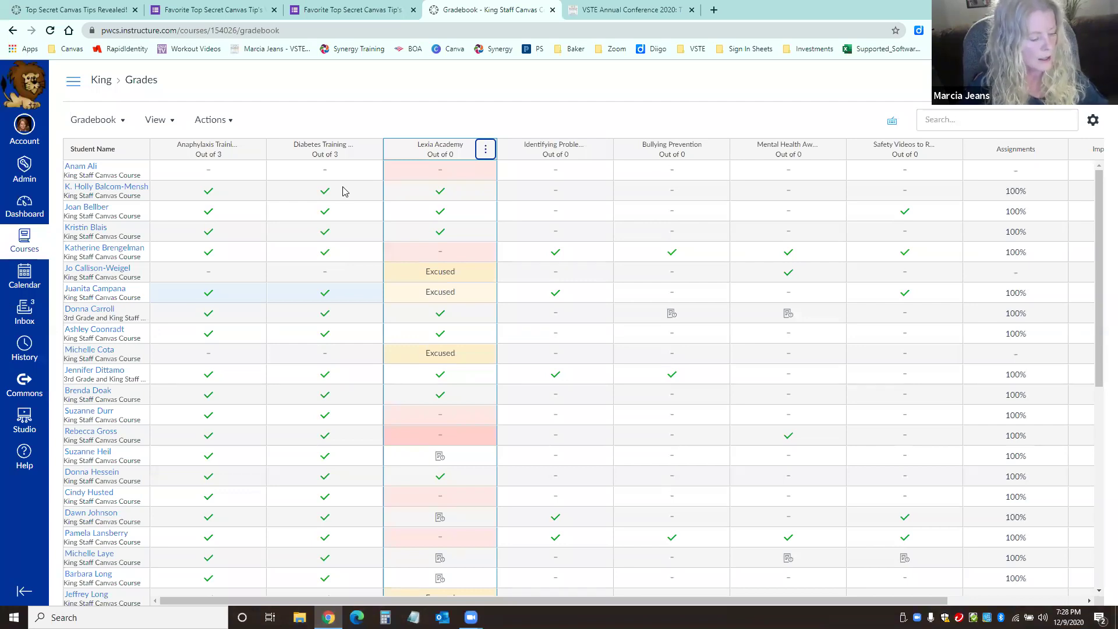
Open the ENES Announcements course and examine the morning announcements, previous announcement links and School Rotation Schedule on its home page.
{"action": "left_click", "coordinate": [26, 208]}
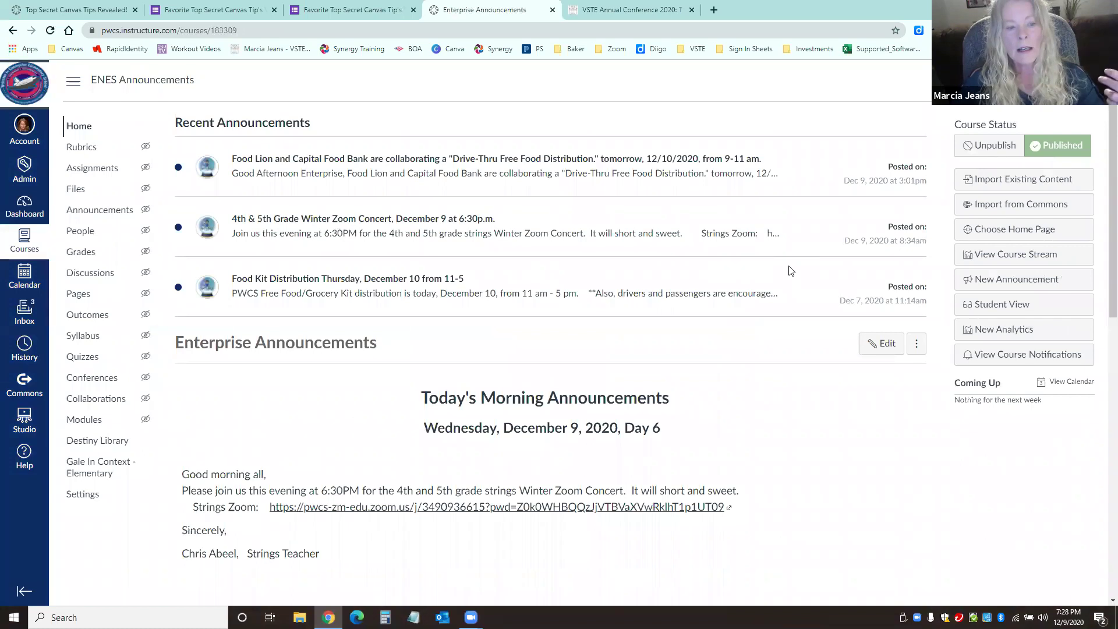
{"action": "scroll", "coordinate": [665, 280], "scroll_direction": "down", "scroll_amount": 2}
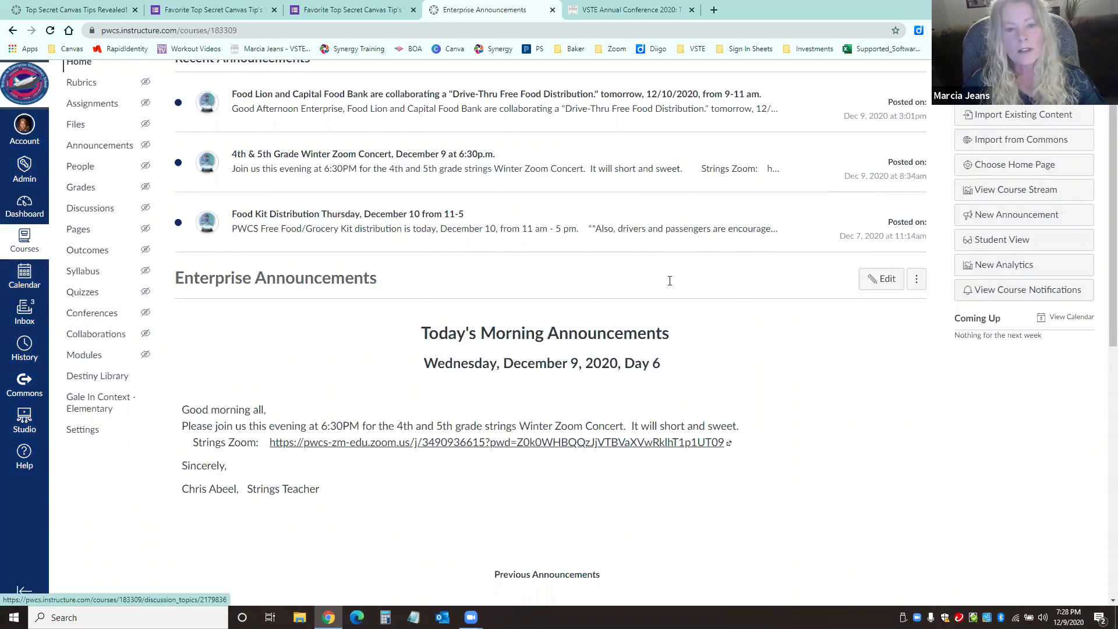
{"action": "scroll", "coordinate": [769, 275], "scroll_direction": "down", "scroll_amount": 8}
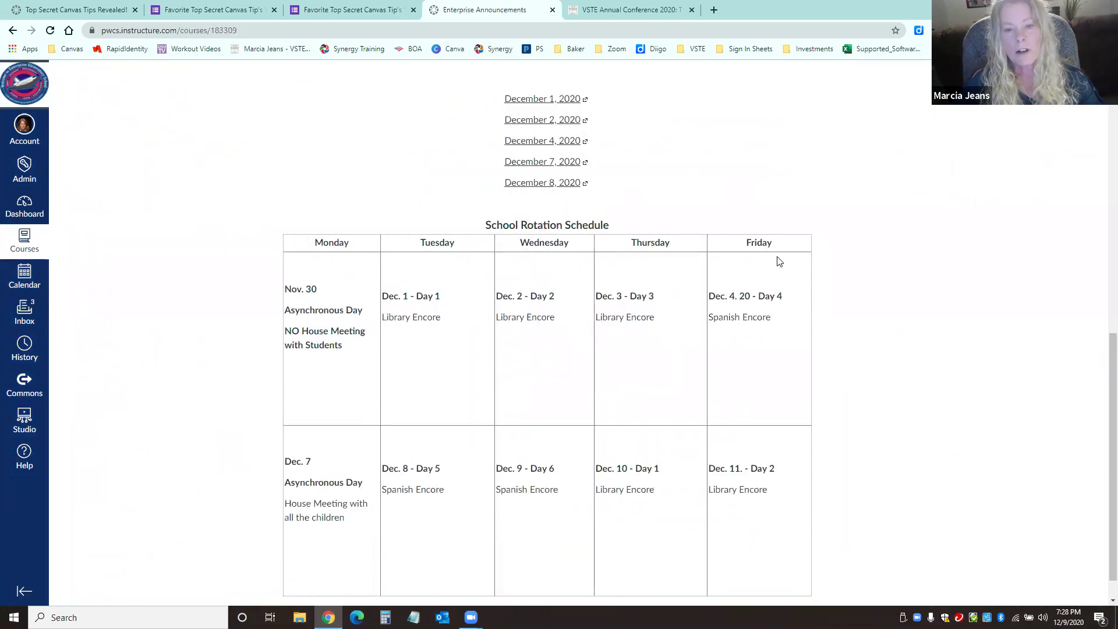
{"action": "scroll", "coordinate": [827, 244], "scroll_direction": "up", "scroll_amount": 4}
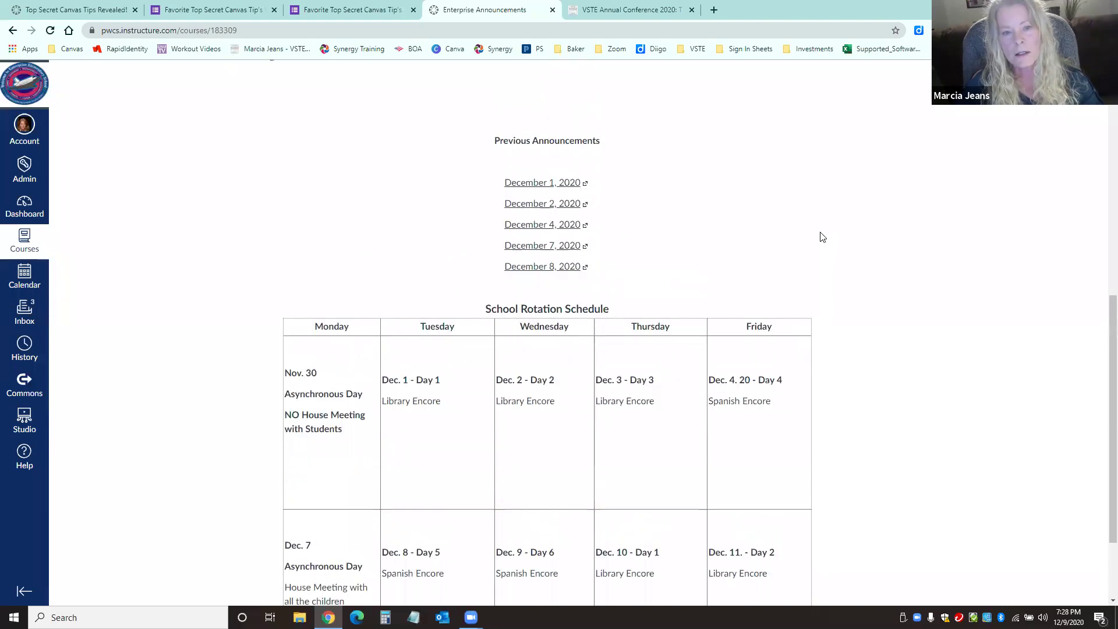
{"action": "scroll", "coordinate": [794, 237], "scroll_direction": "up", "scroll_amount": 1}
{"action": "scroll", "coordinate": [794, 237], "scroll_direction": "down", "scroll_amount": 4}
{"action": "scroll", "coordinate": [796, 237], "scroll_direction": "up", "scroll_amount": 3}
{"action": "scroll", "coordinate": [796, 237], "scroll_direction": "up", "scroll_amount": 3}
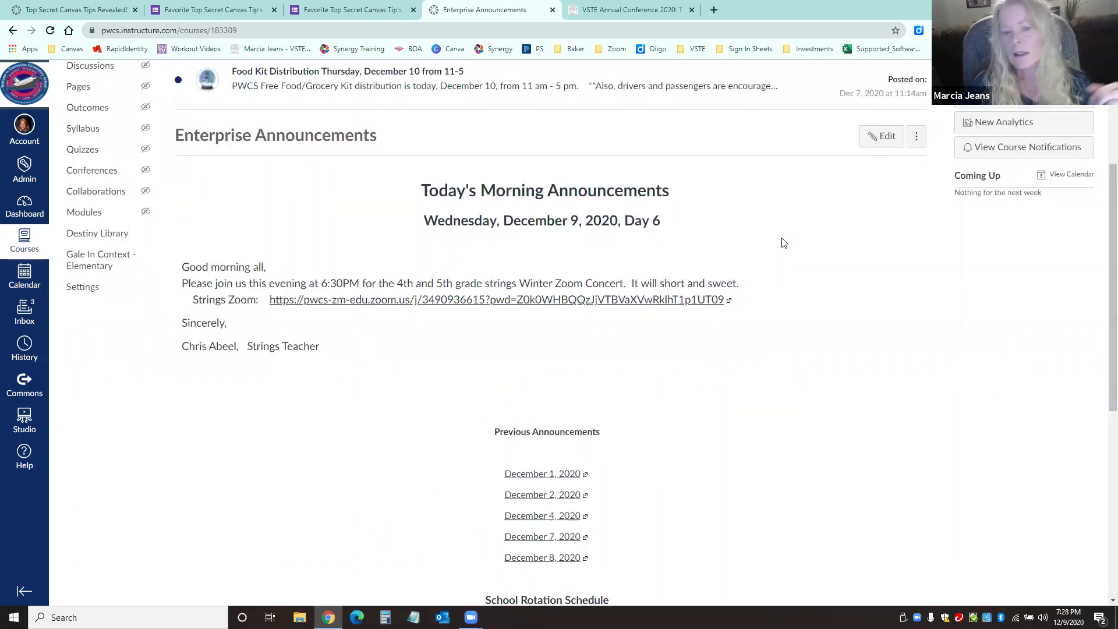
{"action": "scroll", "coordinate": [784, 243], "scroll_direction": "down", "scroll_amount": 7}
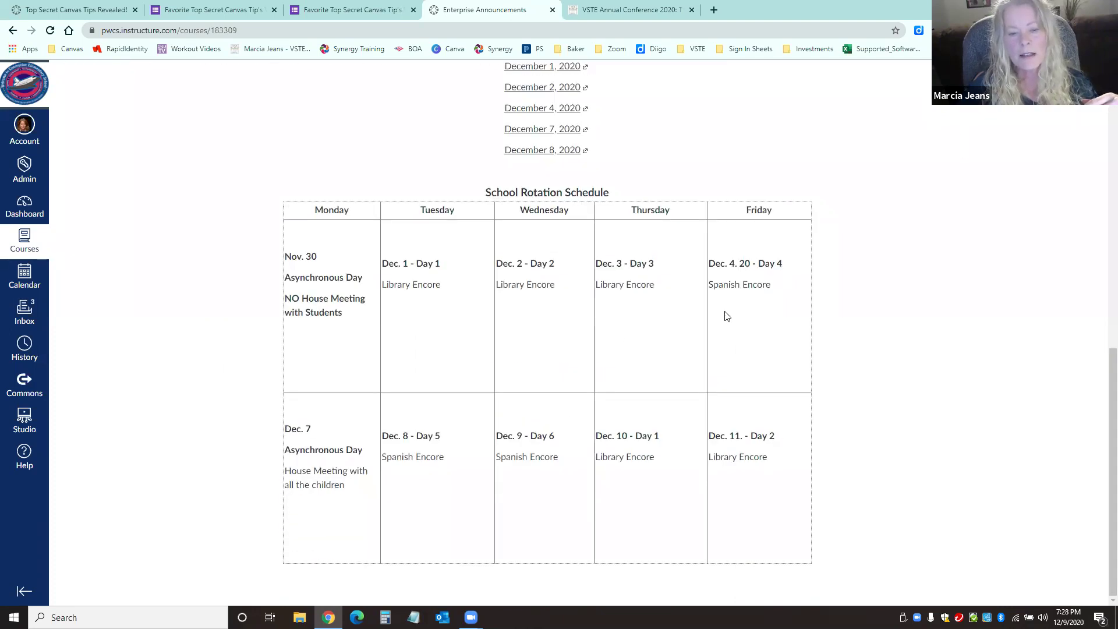
{"action": "scroll", "coordinate": [826, 254], "scroll_direction": "up", "scroll_amount": 8}
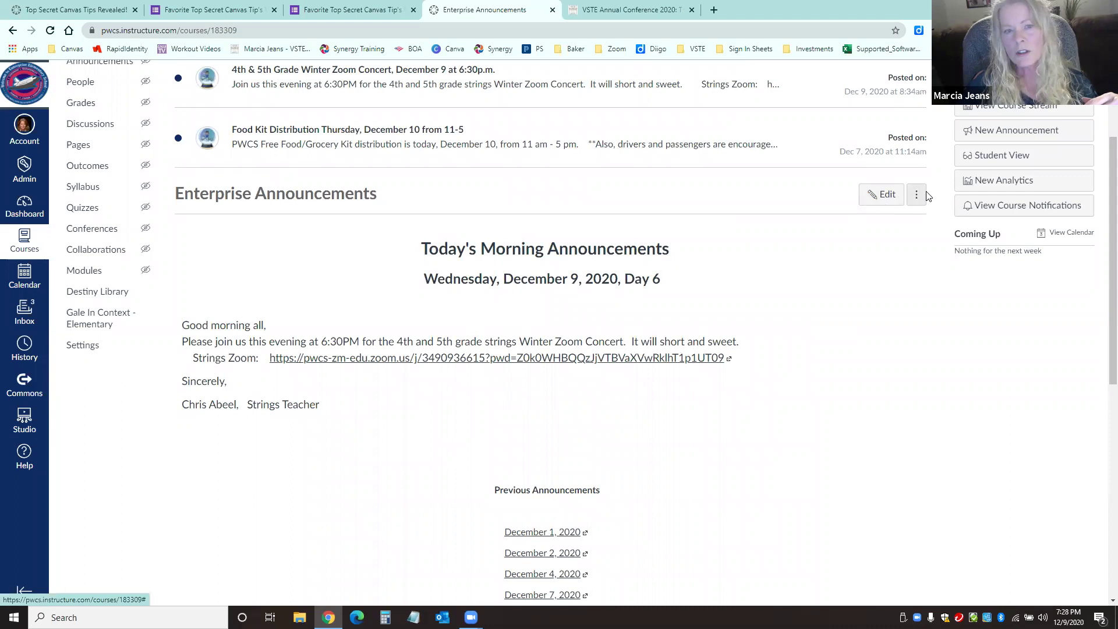
Preview the Dec 4 6:38am and Dec 3 8:31am revisions in the Morning Announcements page history, and close the history without restoring.
{"action": "left_click", "coordinate": [915, 197]}
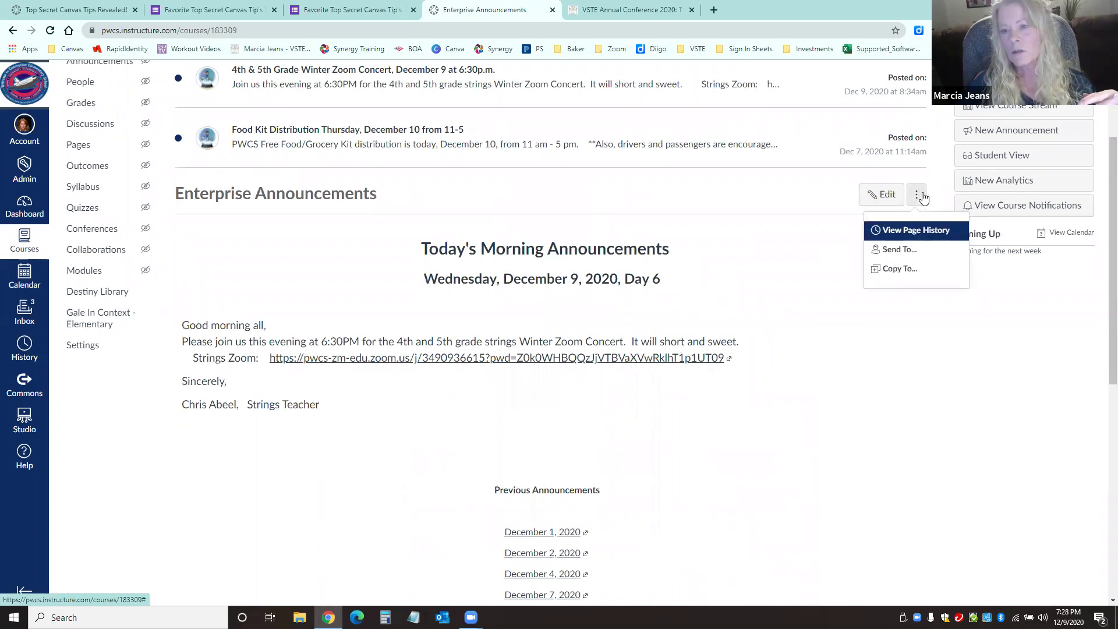
{"action": "left_click", "coordinate": [902, 233]}
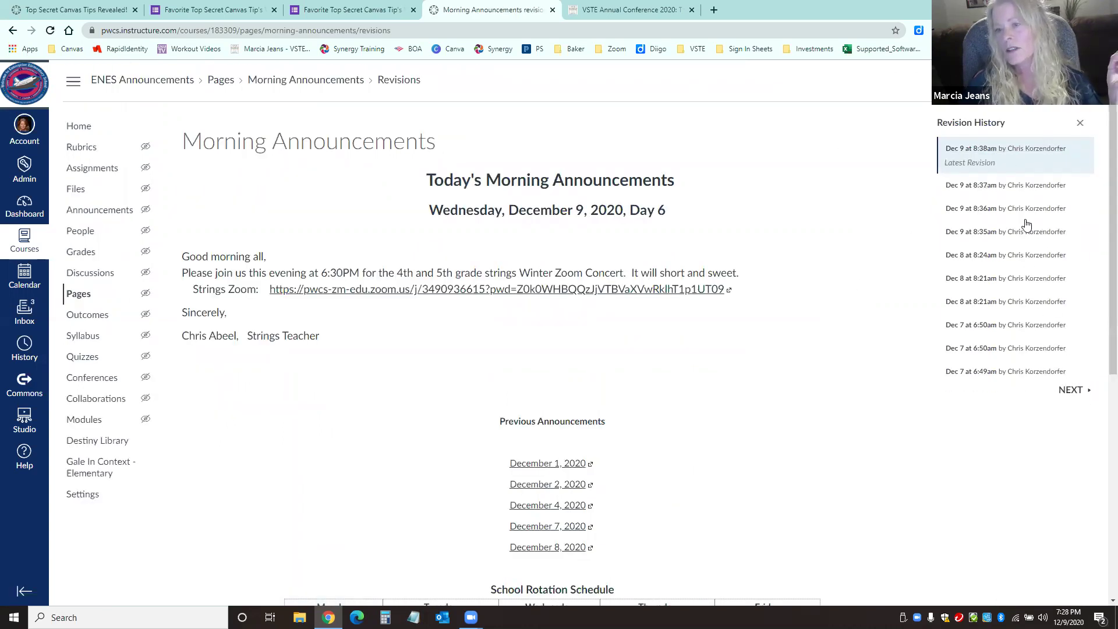
{"action": "left_click", "coordinate": [1069, 390]}
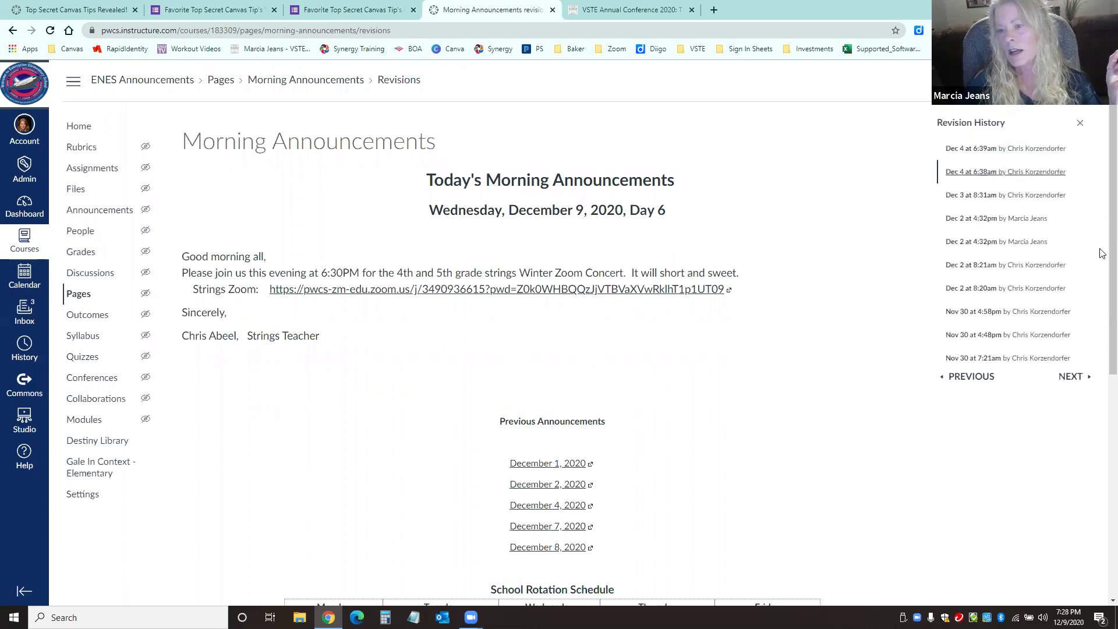
{"action": "left_click", "coordinate": [1028, 220]}
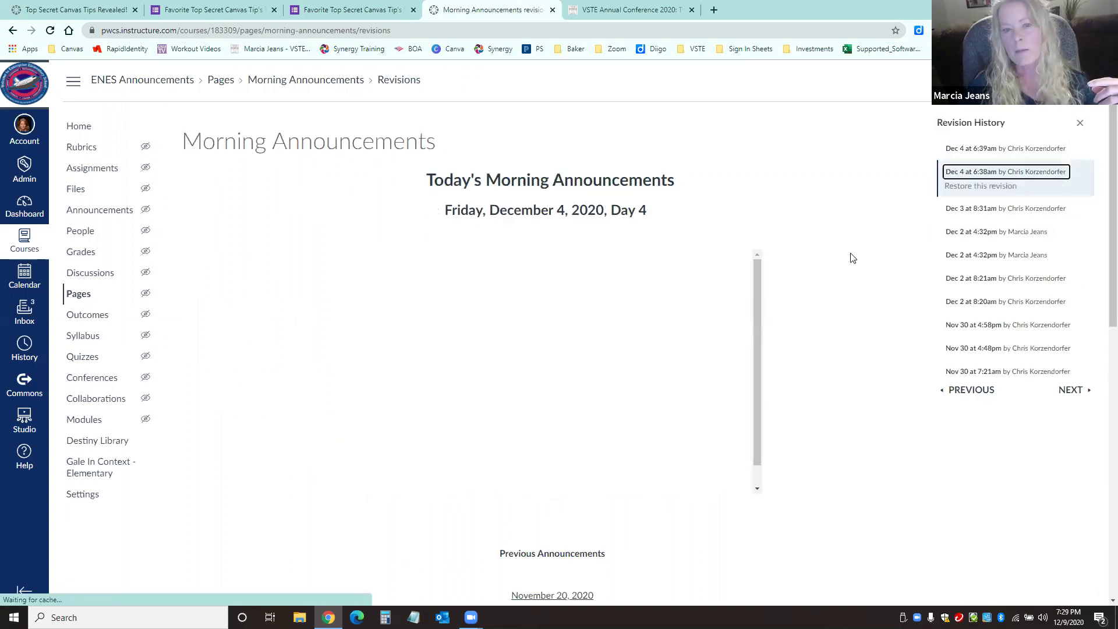
{"action": "left_click", "coordinate": [1011, 210]}
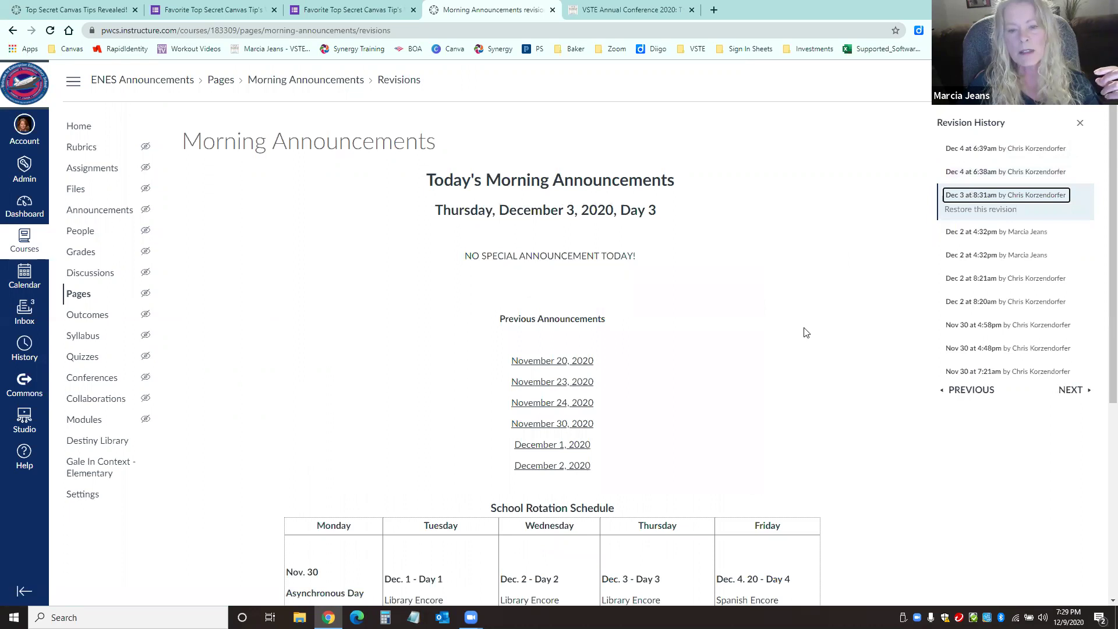
{"action": "scroll", "coordinate": [805, 332], "scroll_direction": "down", "scroll_amount": 5}
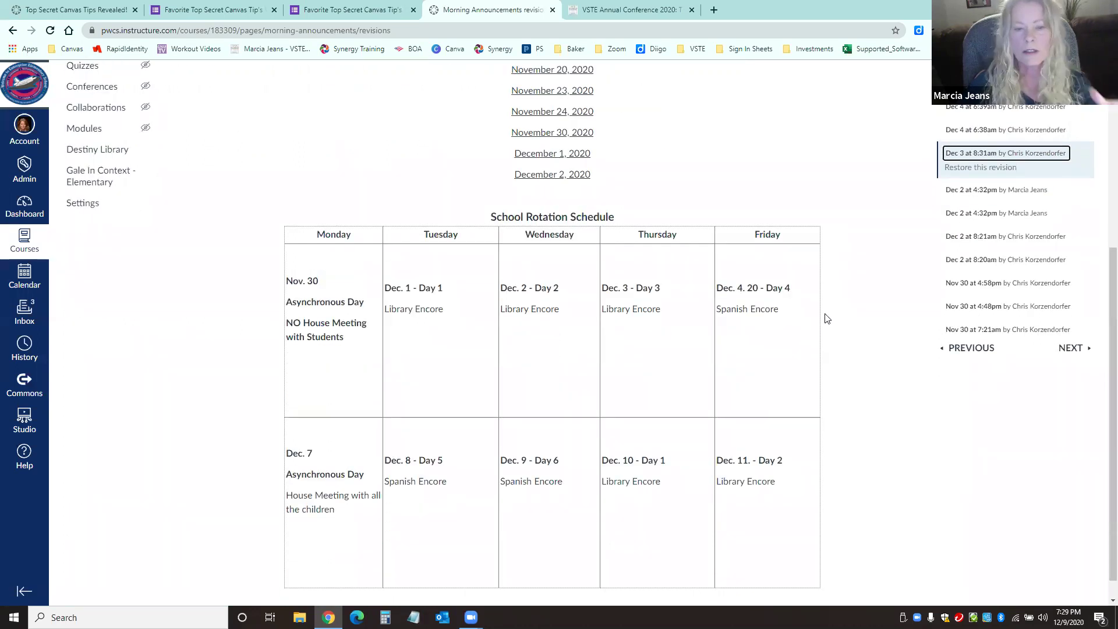
{"action": "scroll", "coordinate": [826, 317], "scroll_direction": "up", "scroll_amount": 5}
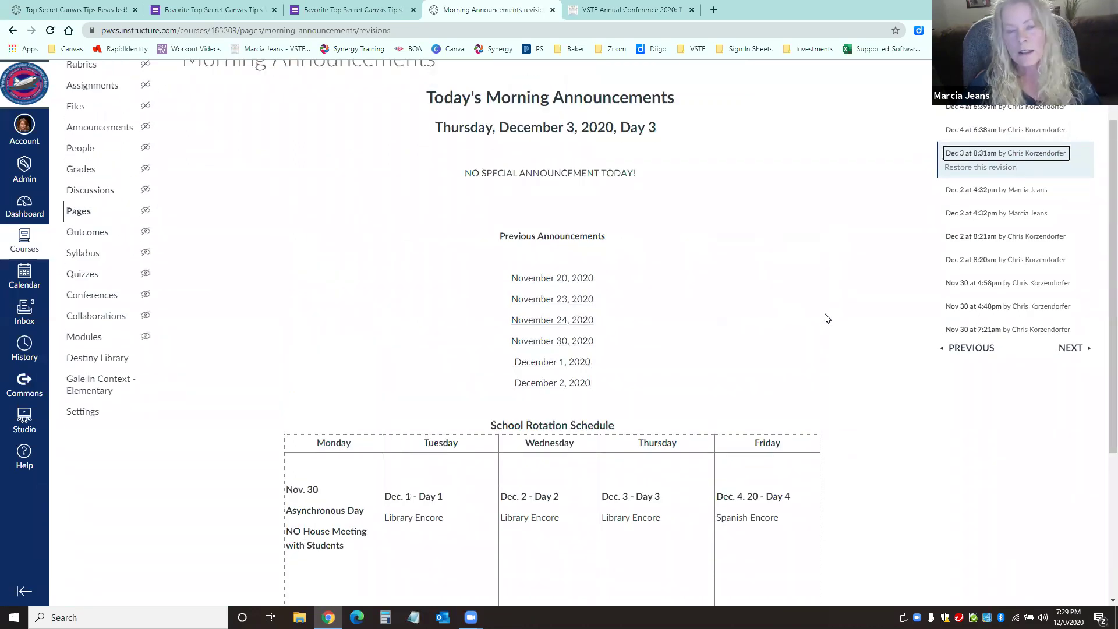
{"action": "left_click", "coordinate": [1079, 123]}
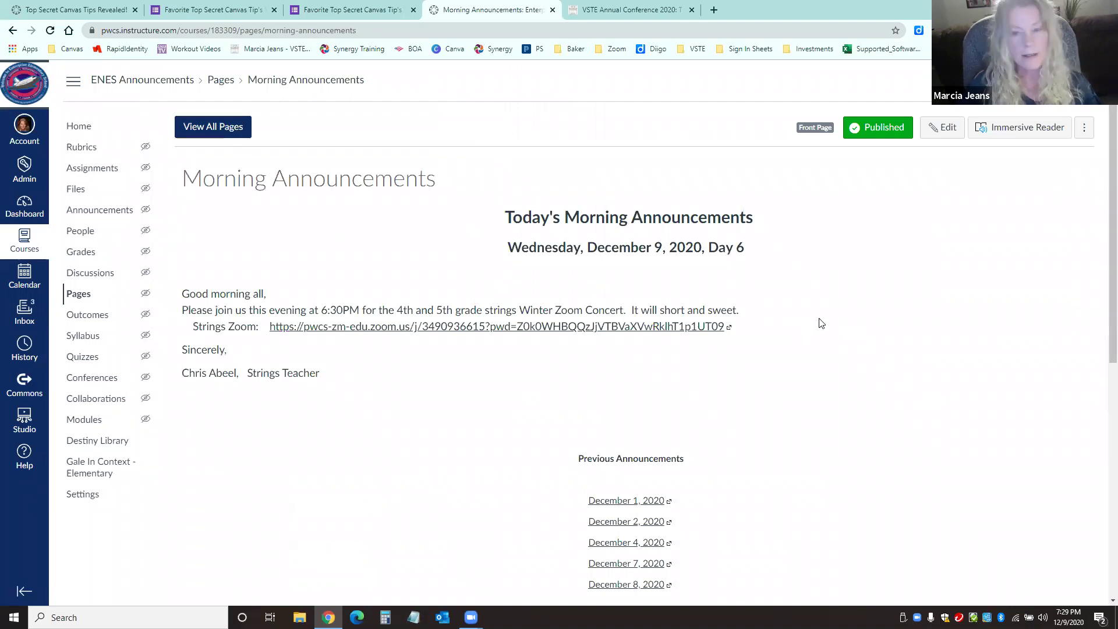
Look over the current Morning Announcements page and return to the Top Secret Canvas Tips course home page.
{"action": "scroll", "coordinate": [820, 323], "scroll_direction": "down", "scroll_amount": 4}
{"action": "scroll", "coordinate": [826, 308], "scroll_direction": "up", "scroll_amount": 4}
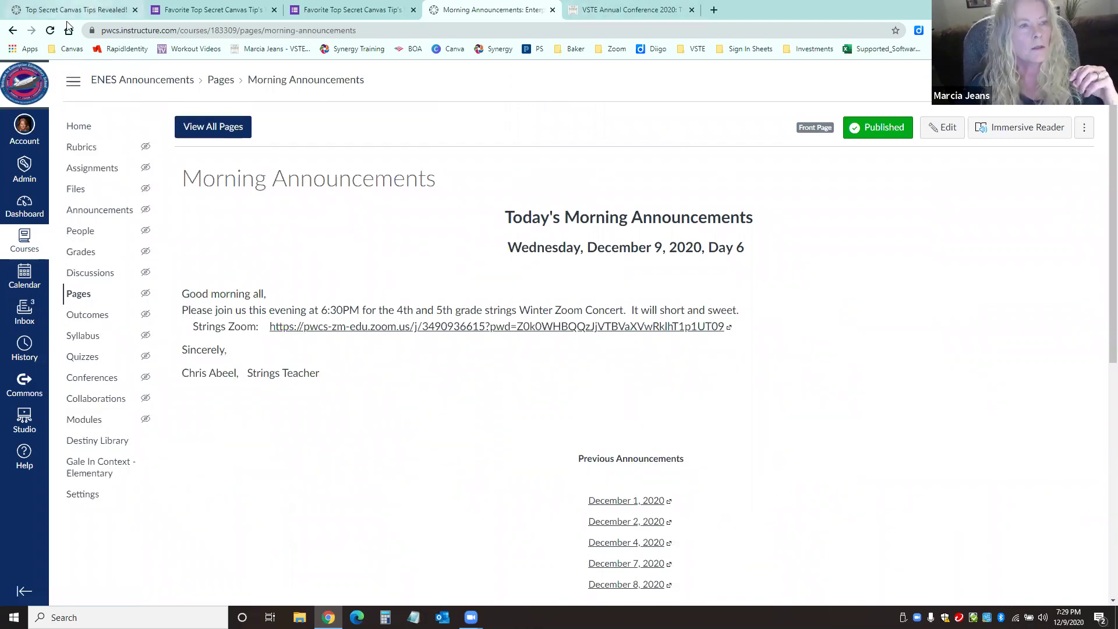
{"action": "left_click", "coordinate": [85, 10]}
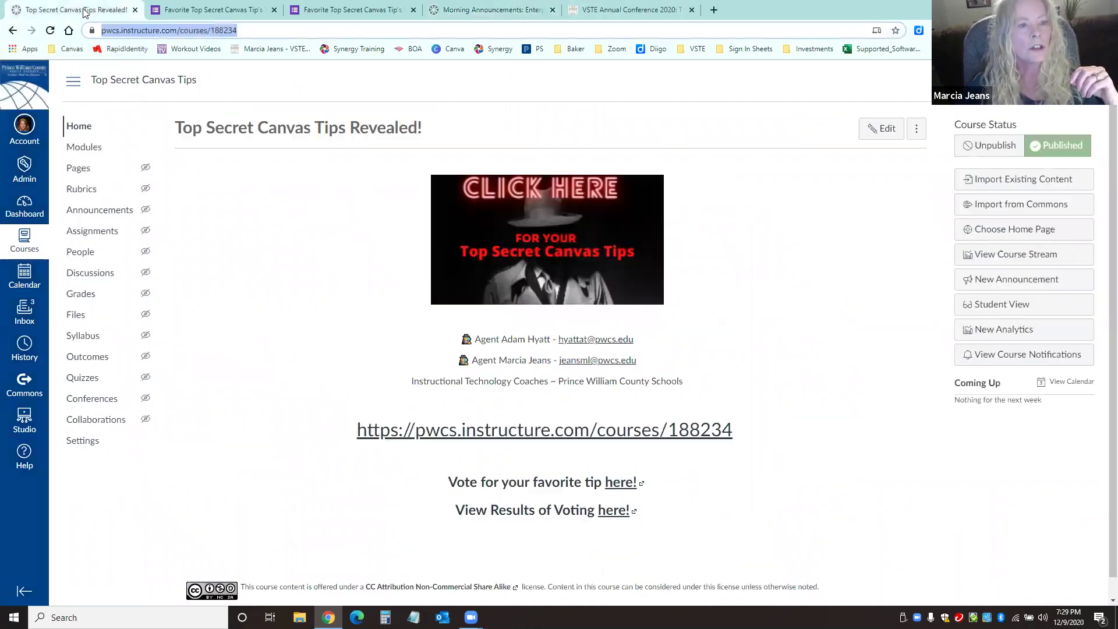